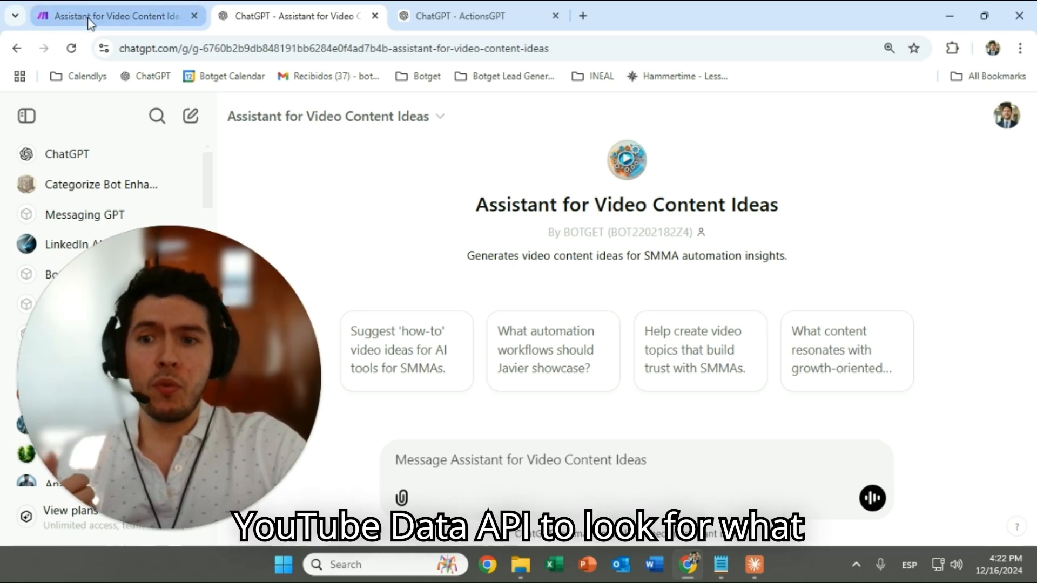
Look over the Make scenario's module chain: Tools, OpenAI and the Webhooks response
click(110, 16)
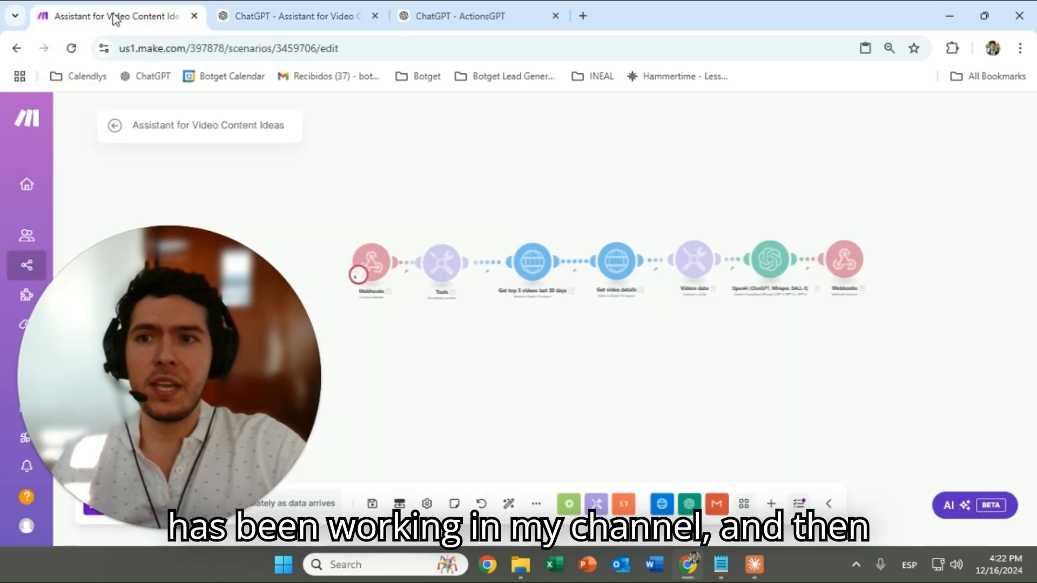
scroll(556, 238, up, 4)
drag(728, 233, 600, 206)
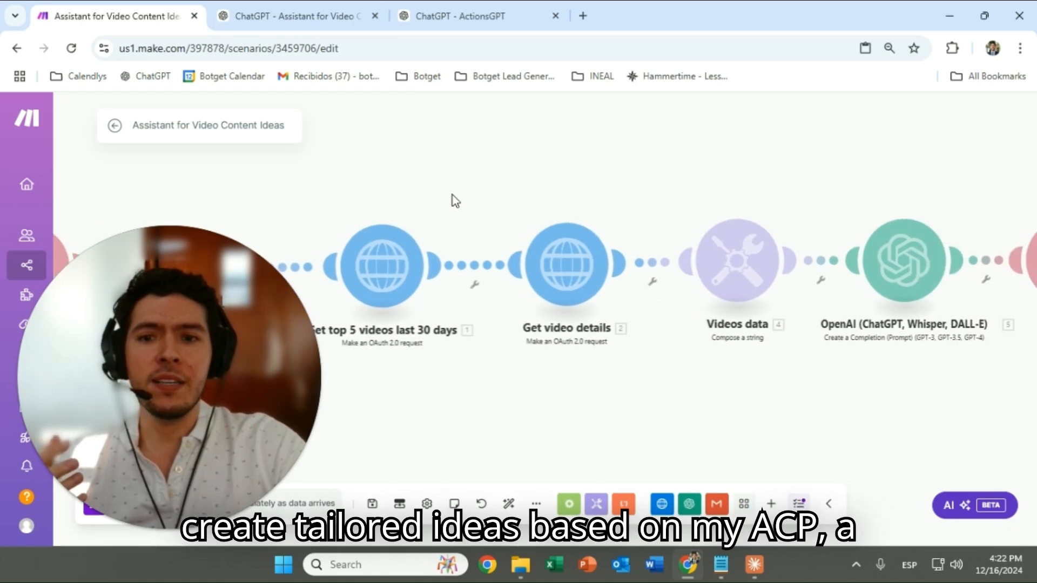
drag(453, 195, 667, 196)
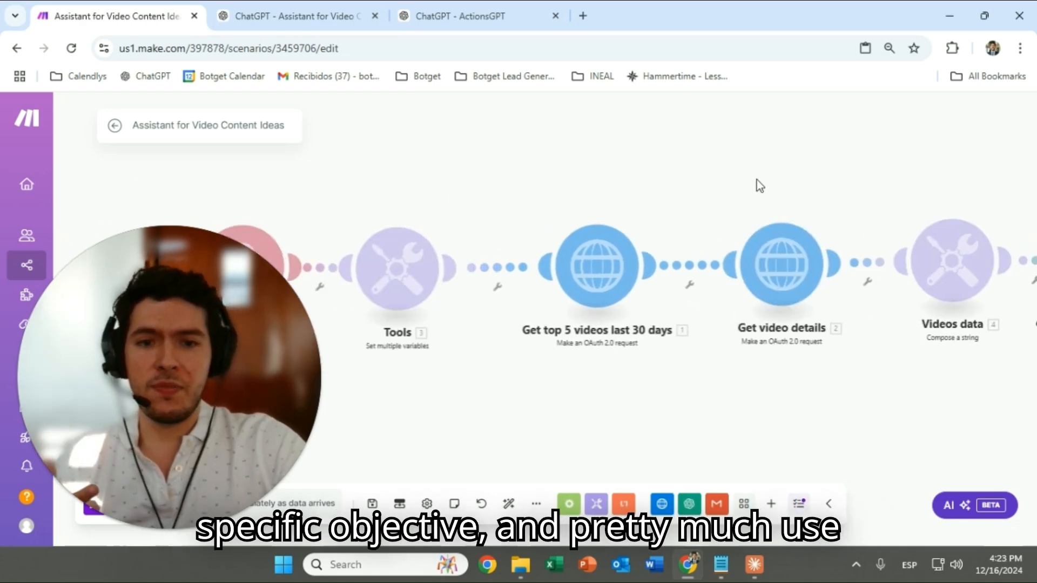
drag(795, 184, 602, 162)
drag(816, 144, 655, 183)
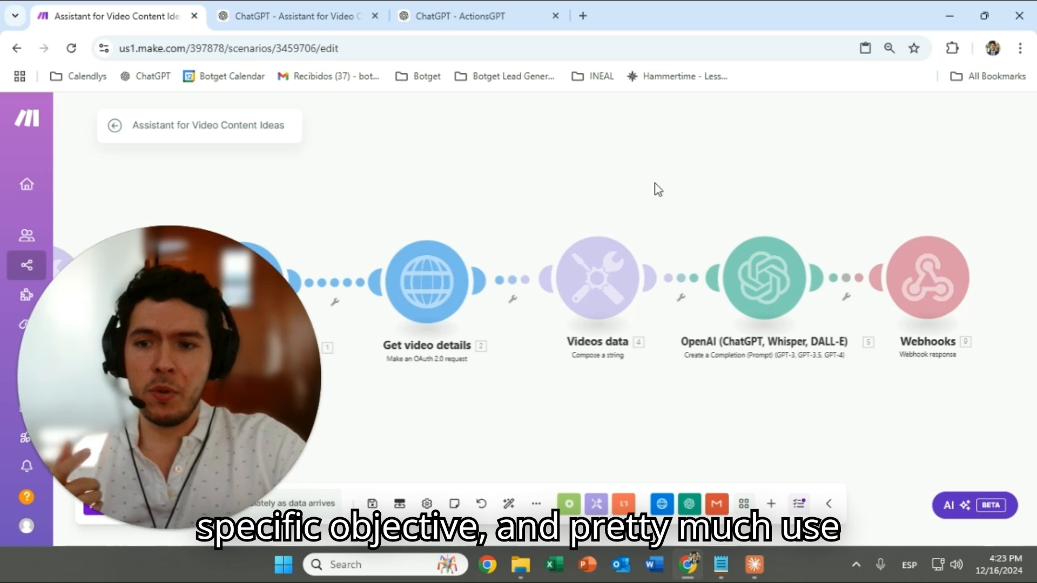
drag(721, 195, 680, 190)
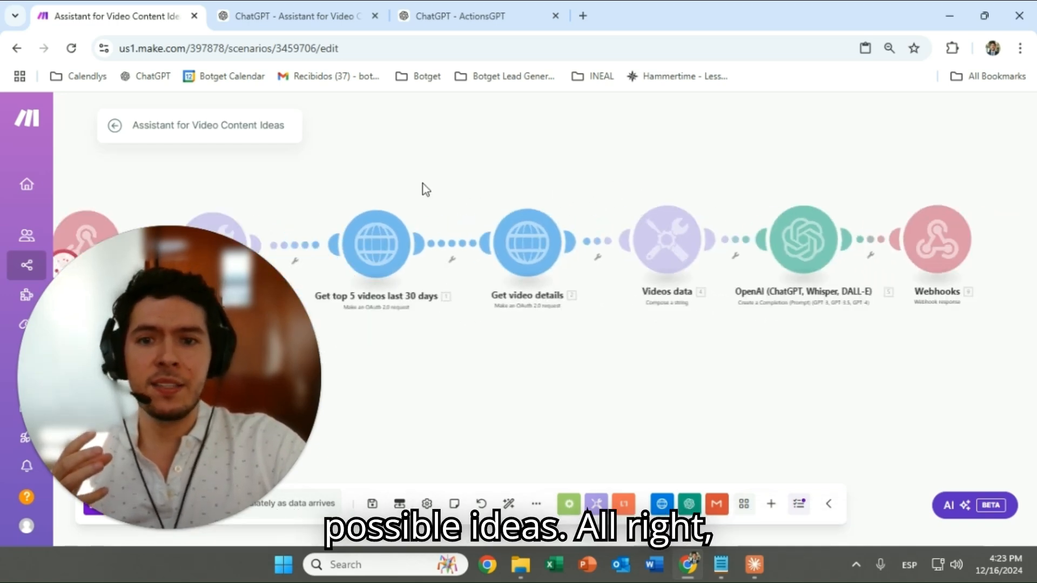
Send 'get video ideas' to the assistant and read its SMMA client-onboarding idea
click(248, 18)
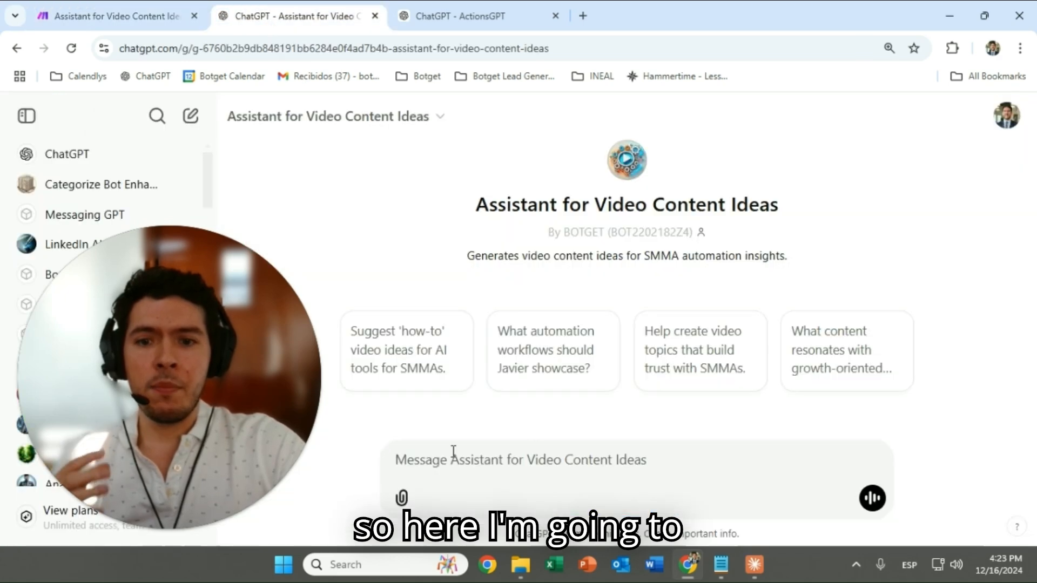
key(BackSpace)
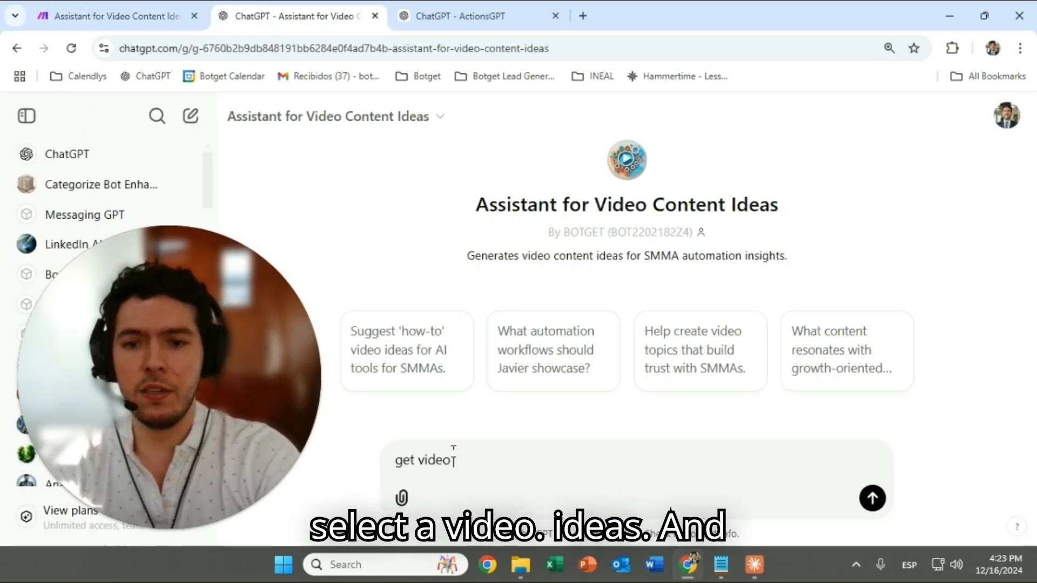
key(Return)
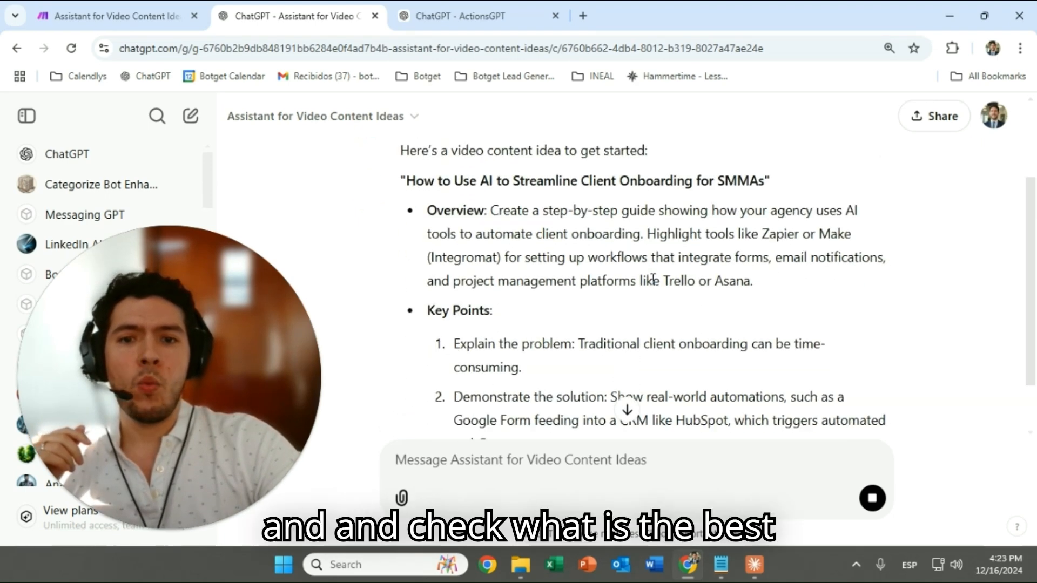
scroll(651, 286, up, 3)
scroll(653, 284, down, 1)
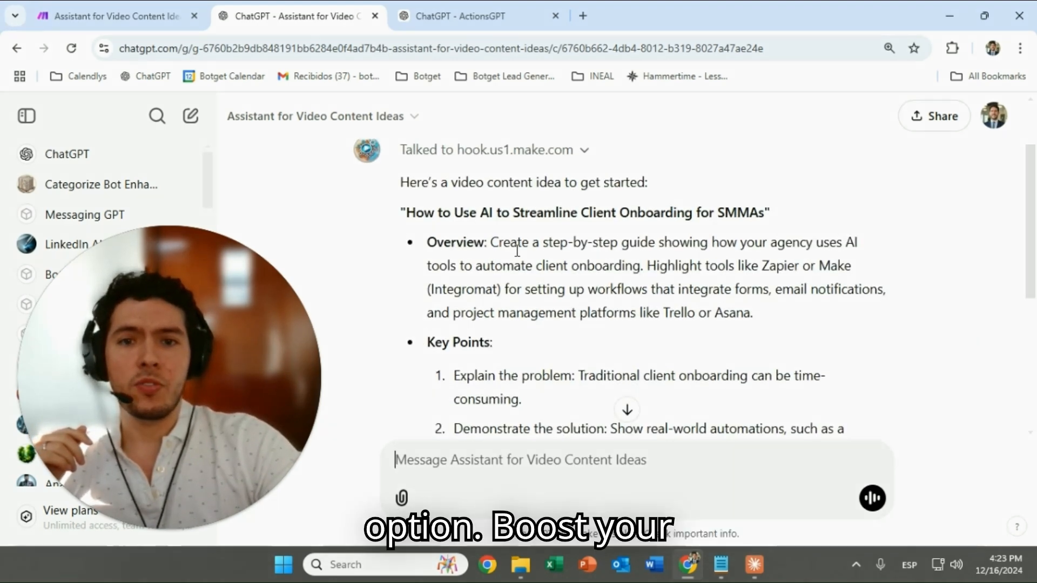
scroll(570, 307, down, 3)
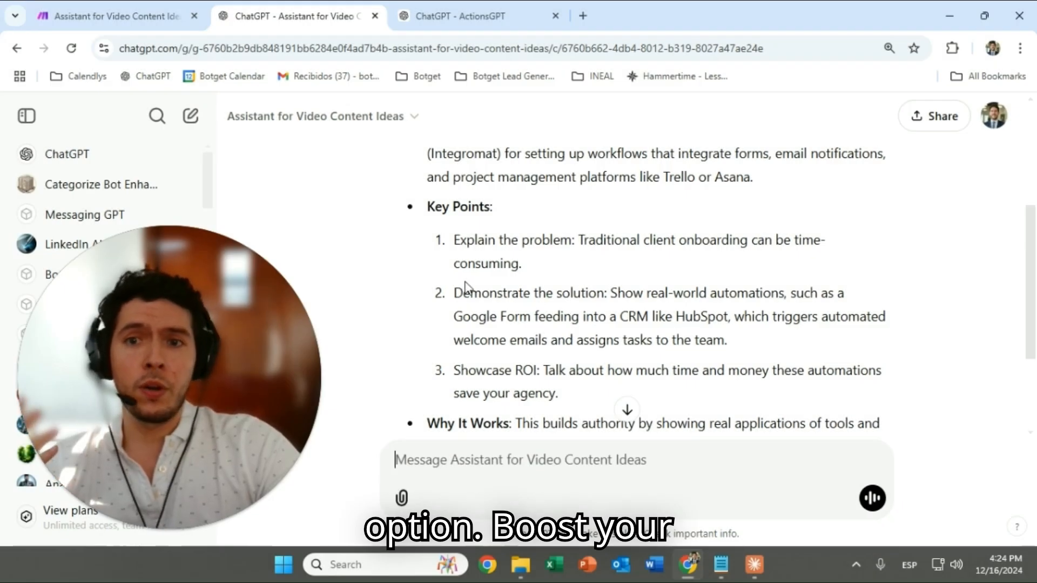
scroll(589, 305, down, 3)
scroll(590, 303, up, 3)
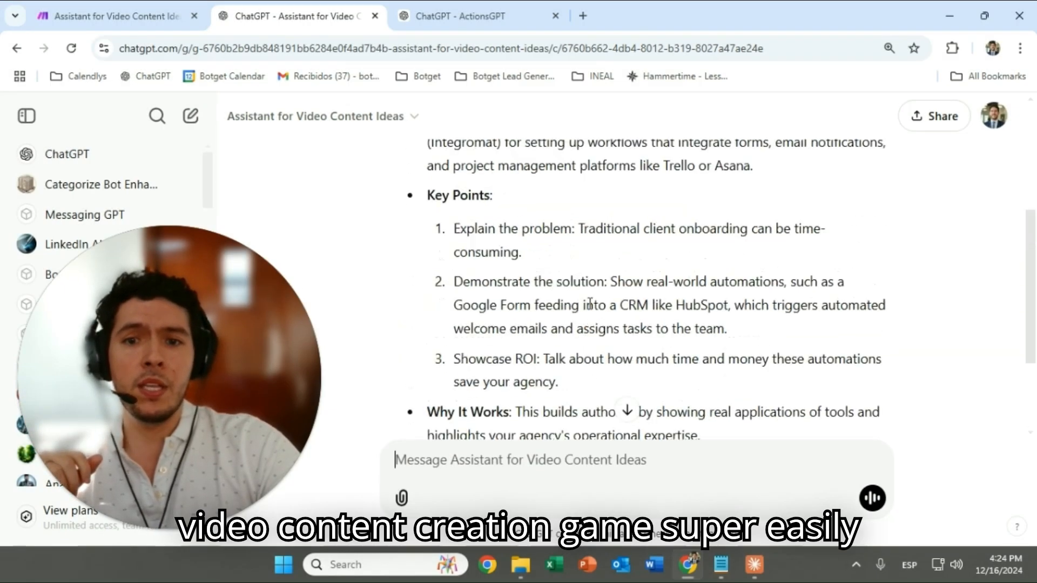
scroll(590, 303, up, 3)
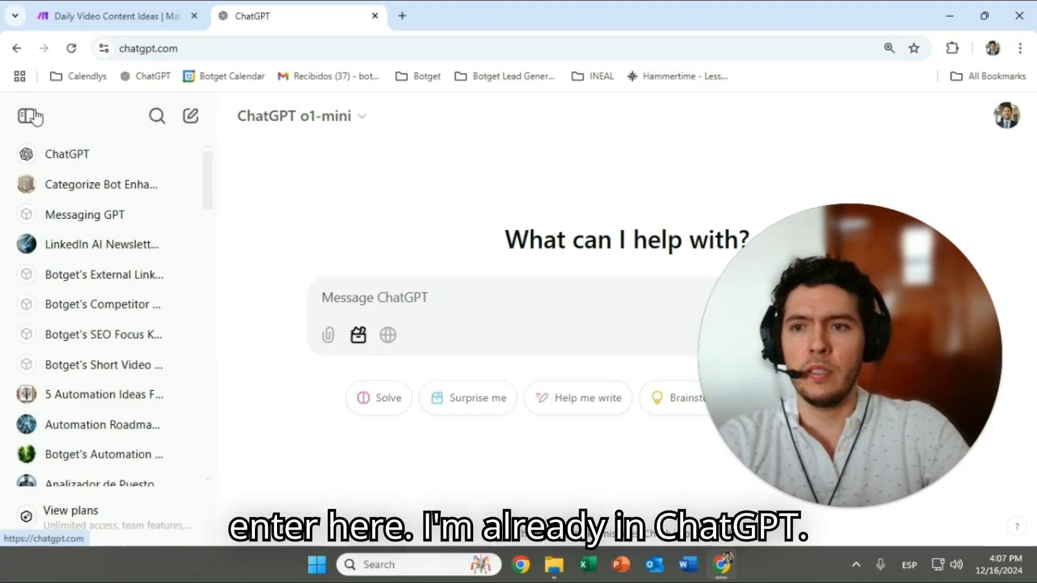
Start a new GPT from My GPTs in the account menu
click(1006, 116)
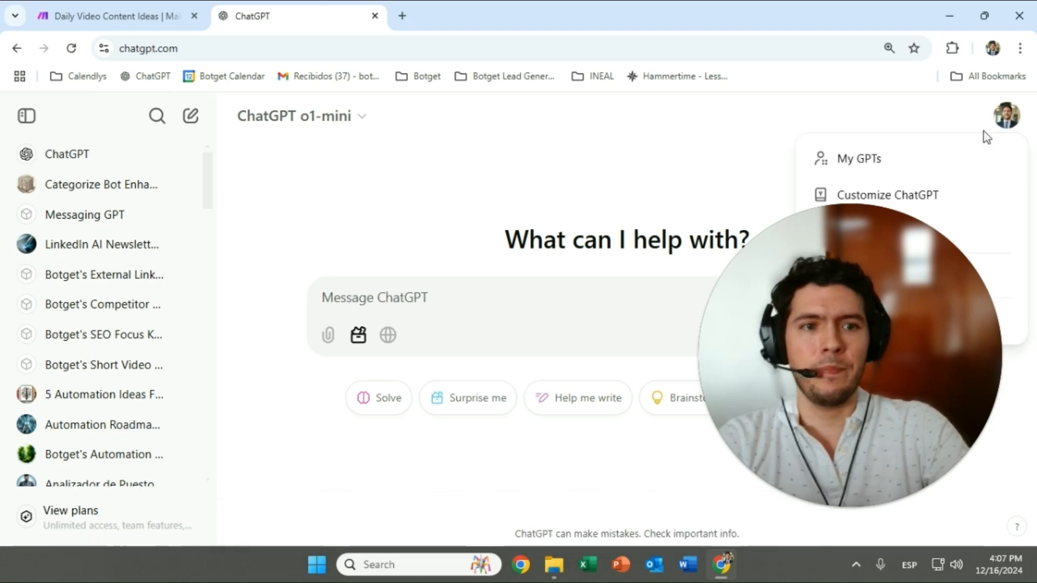
click(866, 162)
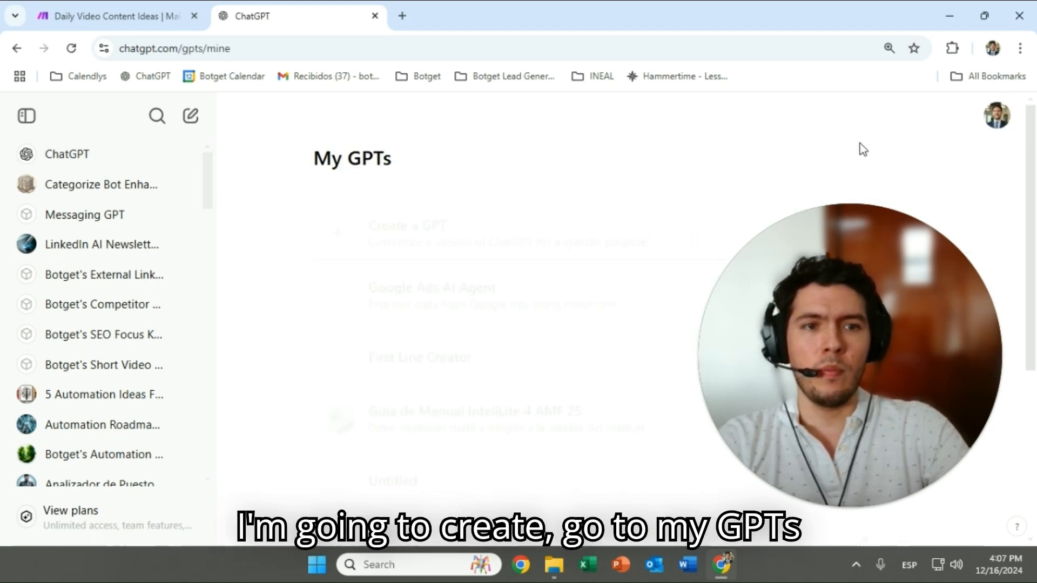
click(412, 243)
Name the GPT 'Assistant for Video Content Ideas', based on the copied Make scenario title
click(145, 8)
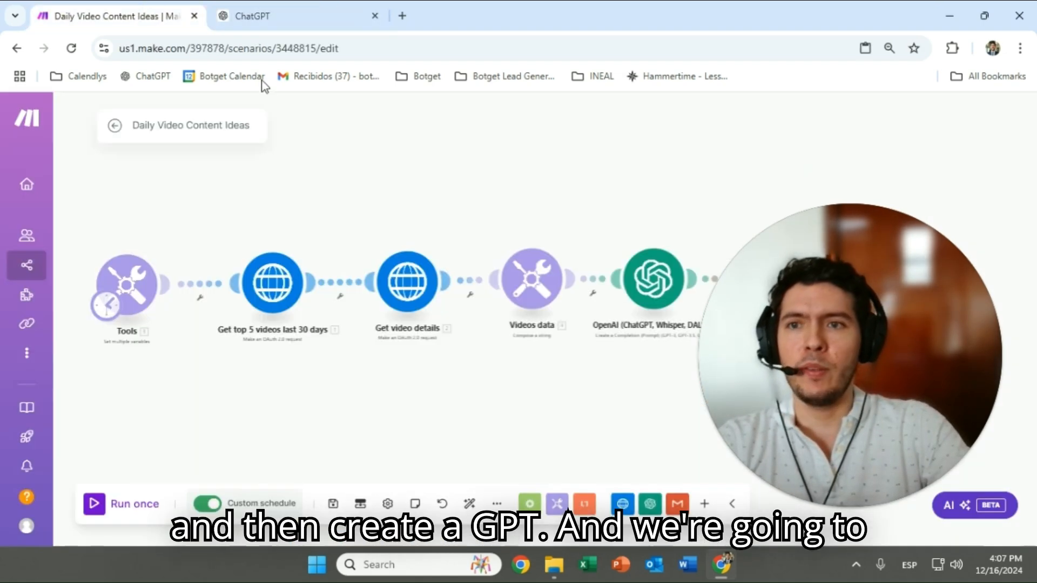
click(246, 125)
key(ctrl+c)
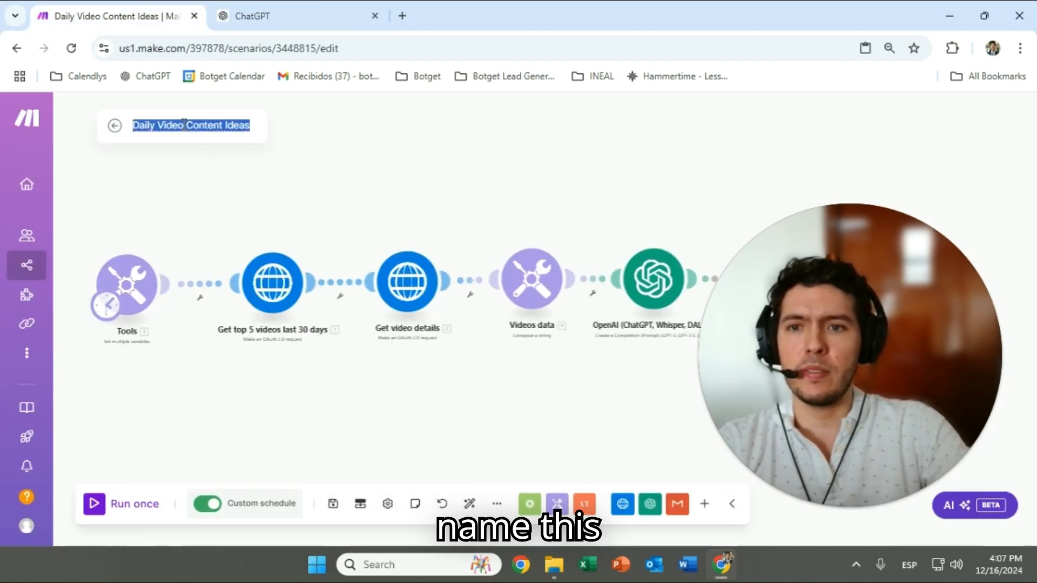
click(250, 2)
click(92, 308)
key(ctrl+v)
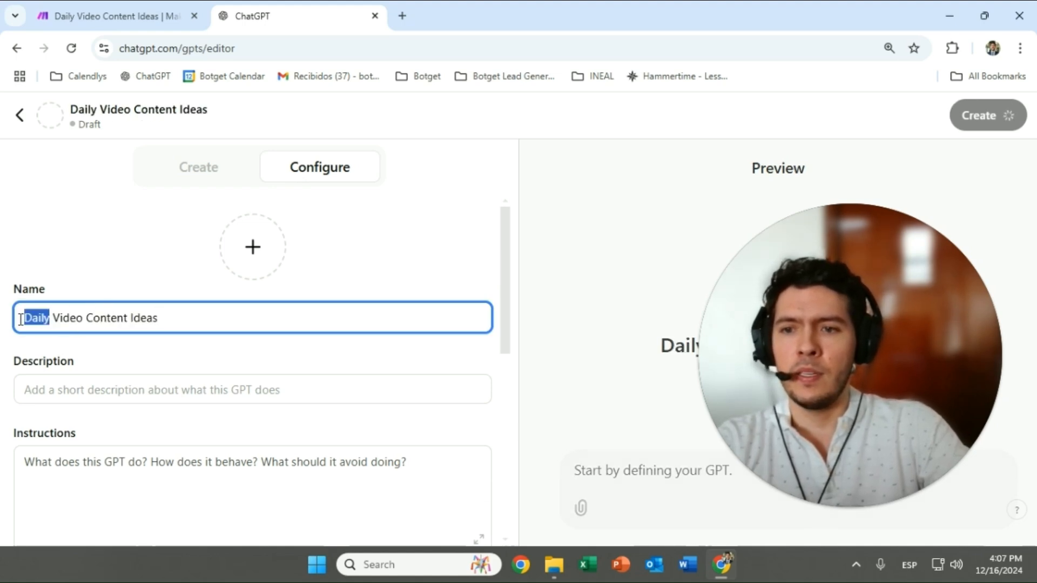
text(As)
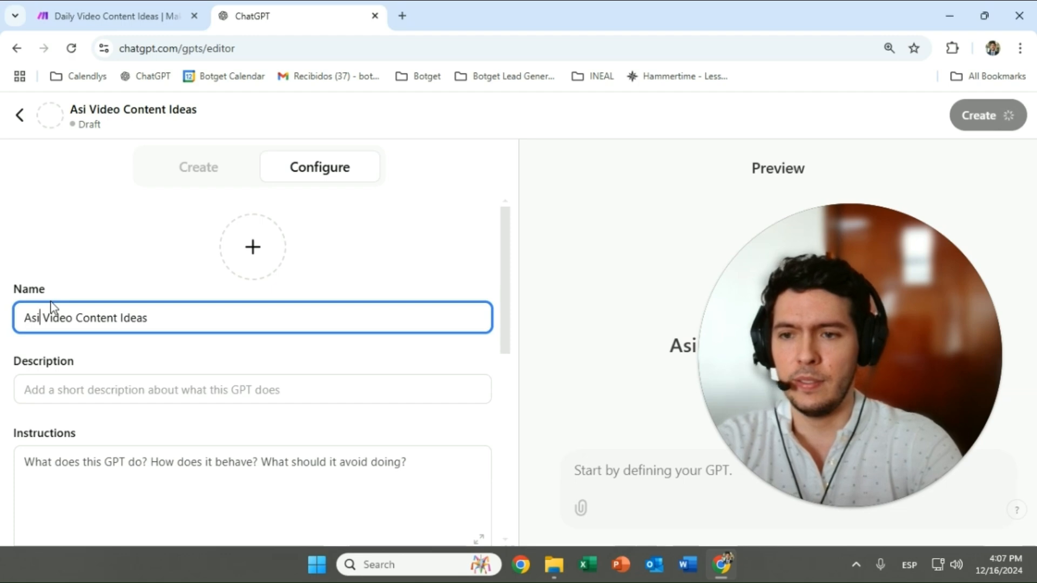
text(sistant )
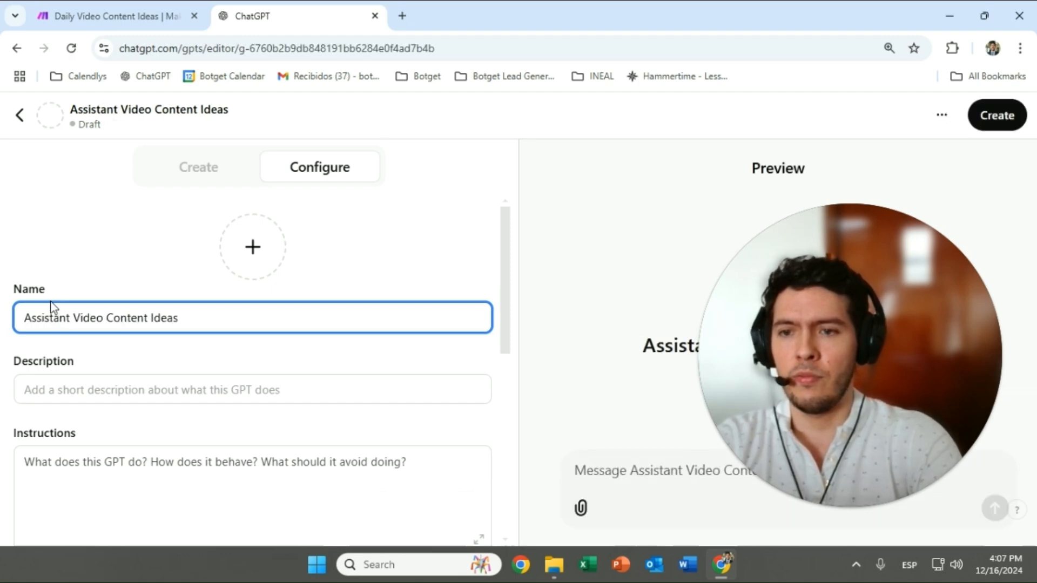
text(for)
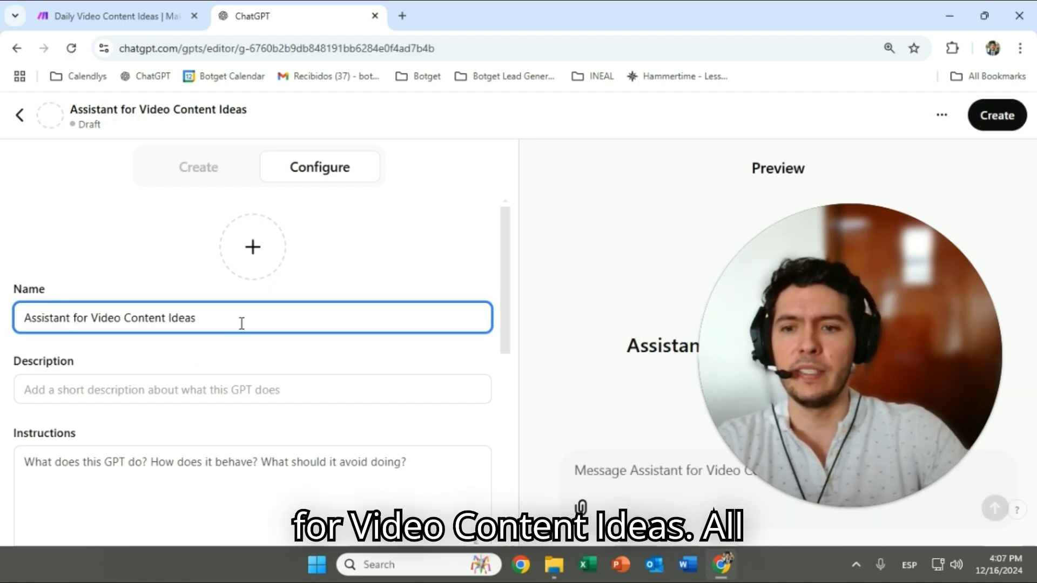
click(250, 390)
click(251, 465)
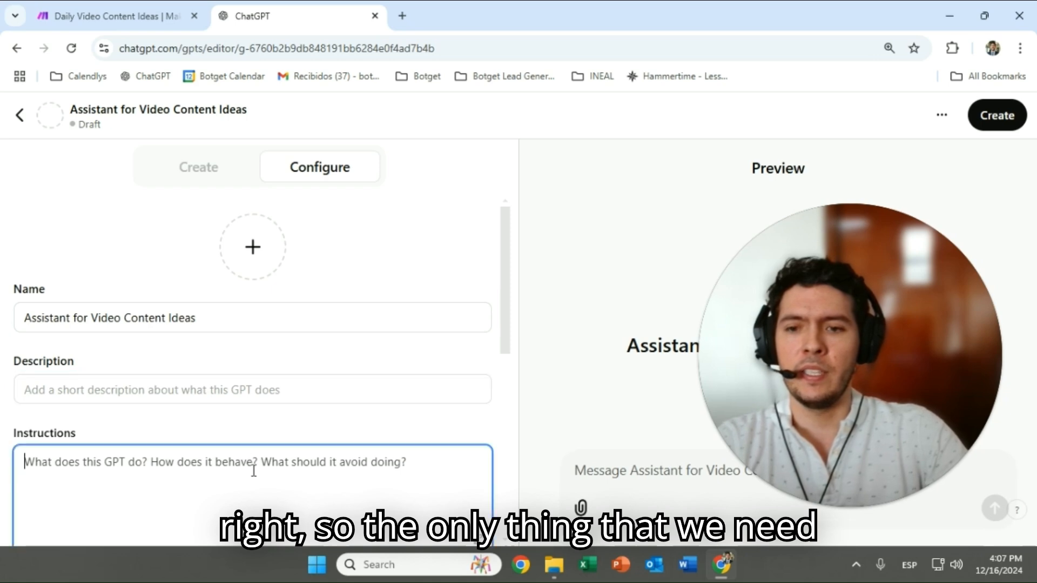
click(165, 7)
scroll(348, 228, up, 4)
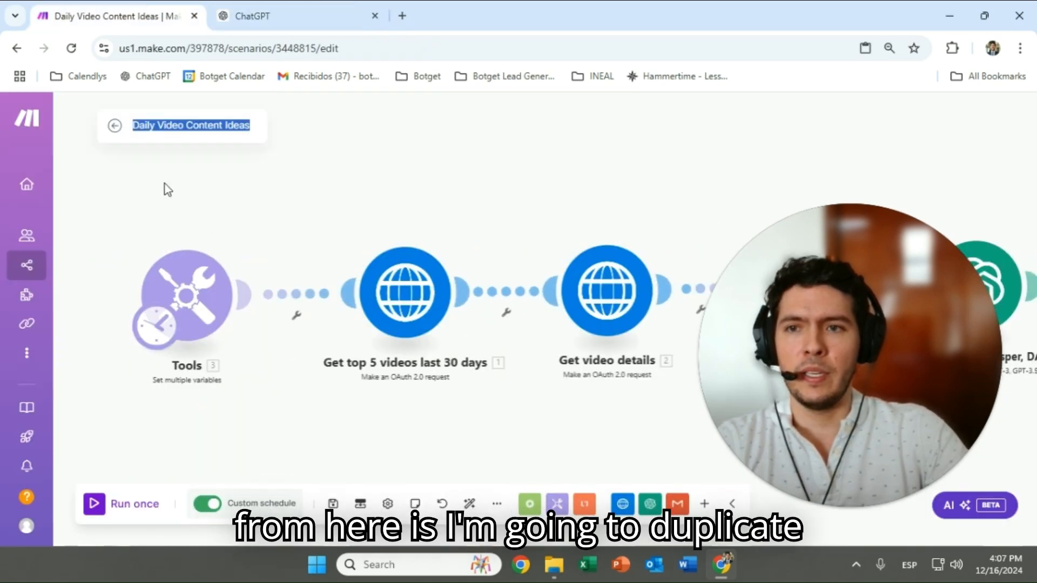
From the Content Generation scenarios list, start cloning Daily Video Content Ideas
click(114, 128)
click(85, 123)
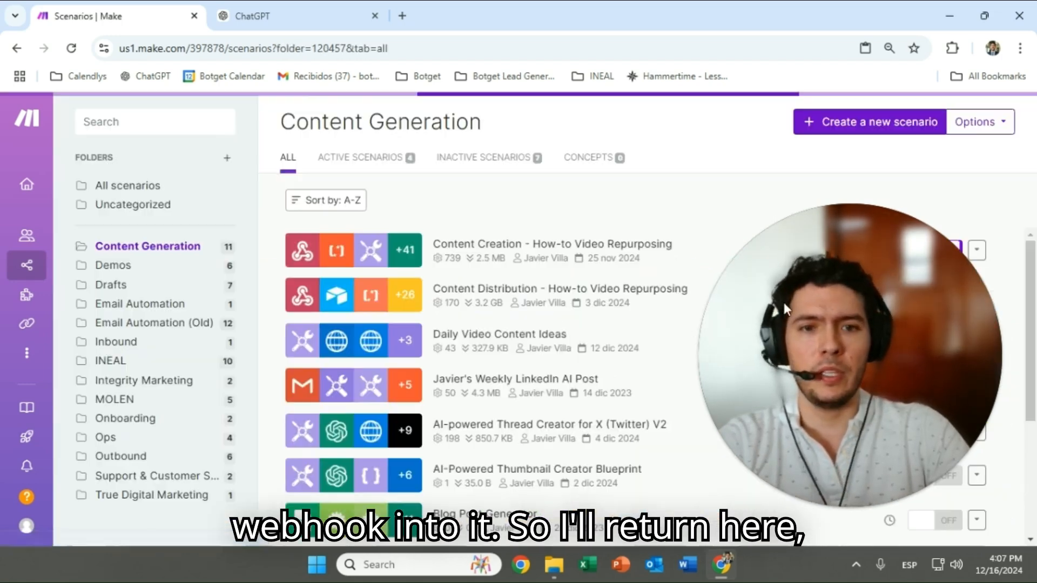
click(828, 507)
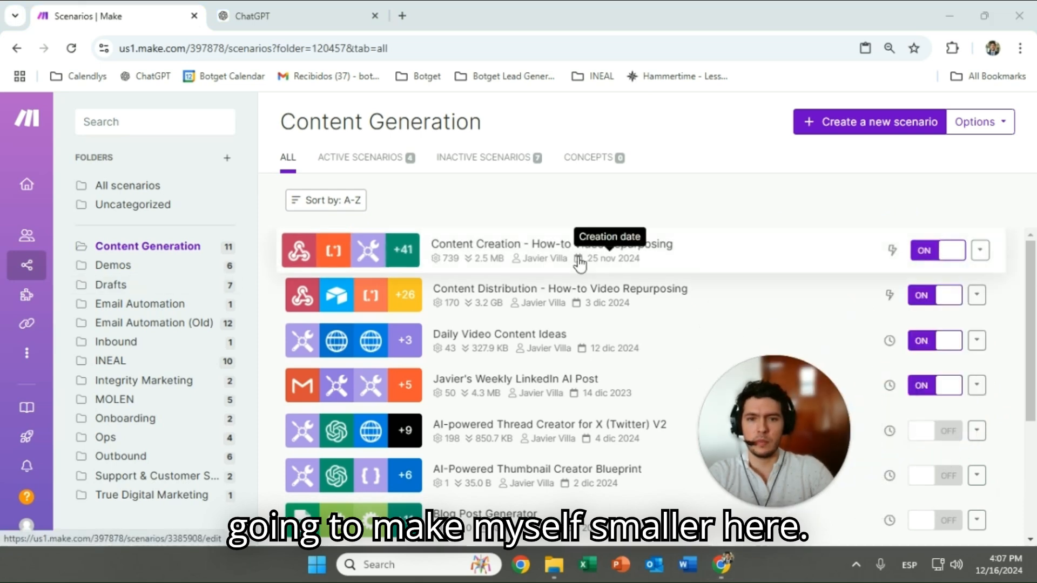
click(977, 341)
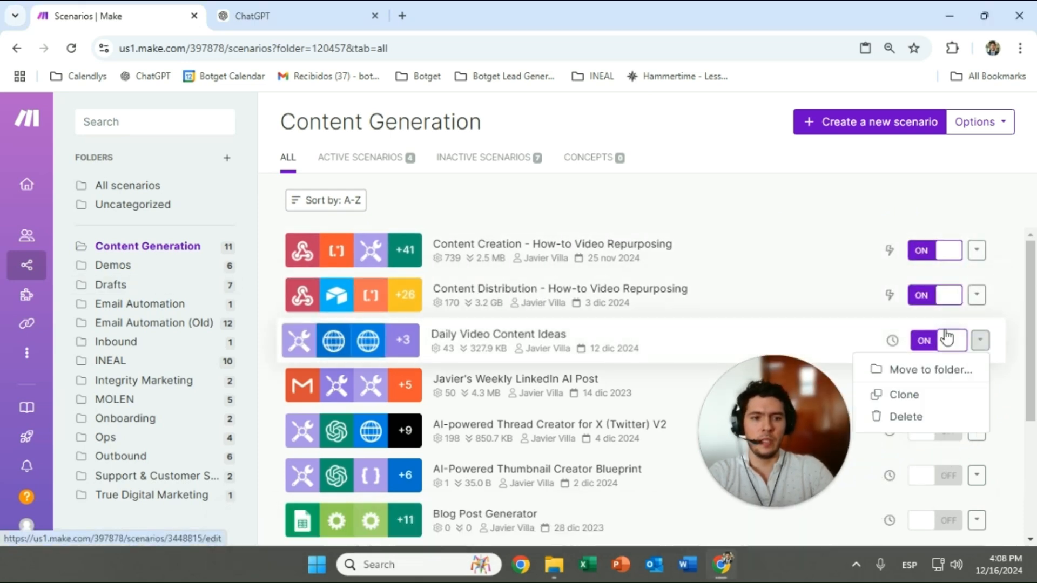
click(905, 395)
Name the clone 'Assistant for Video Content Ideas', copied from the GPT, and save it
click(264, 13)
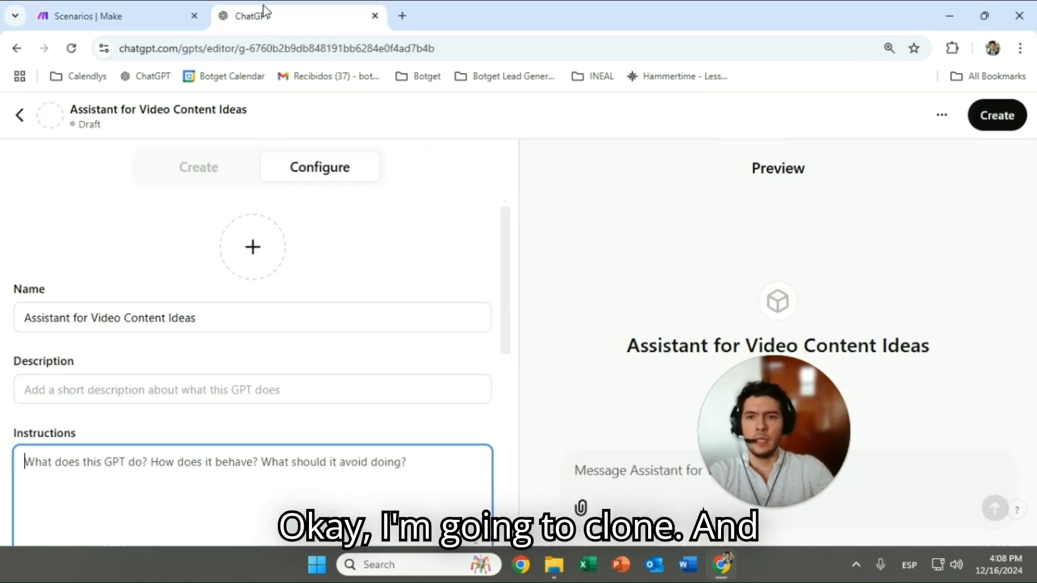
triple_click(113, 327)
key(ctrl+c)
click(116, 10)
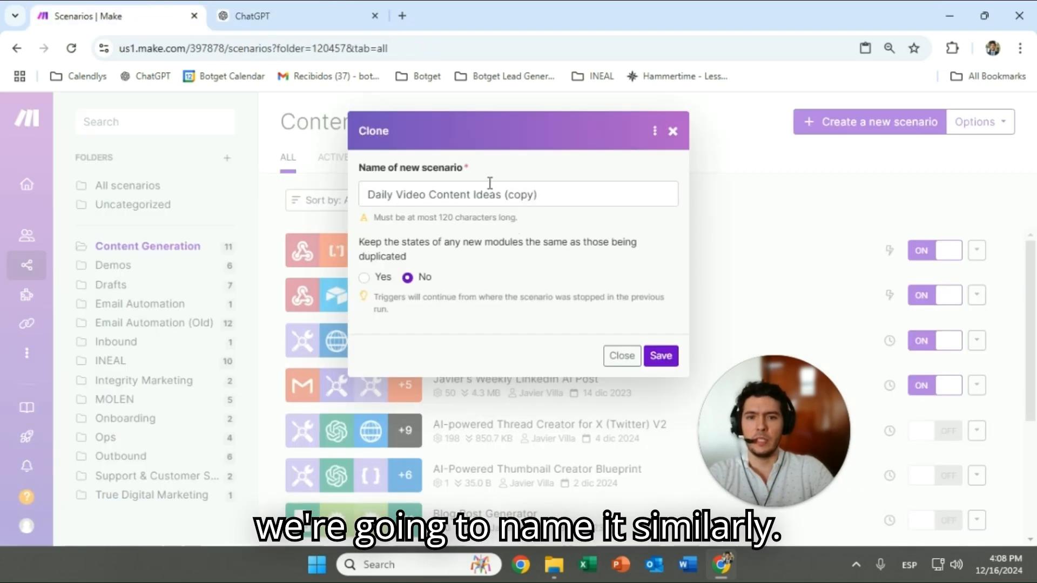
double_click(477, 193)
click(660, 355)
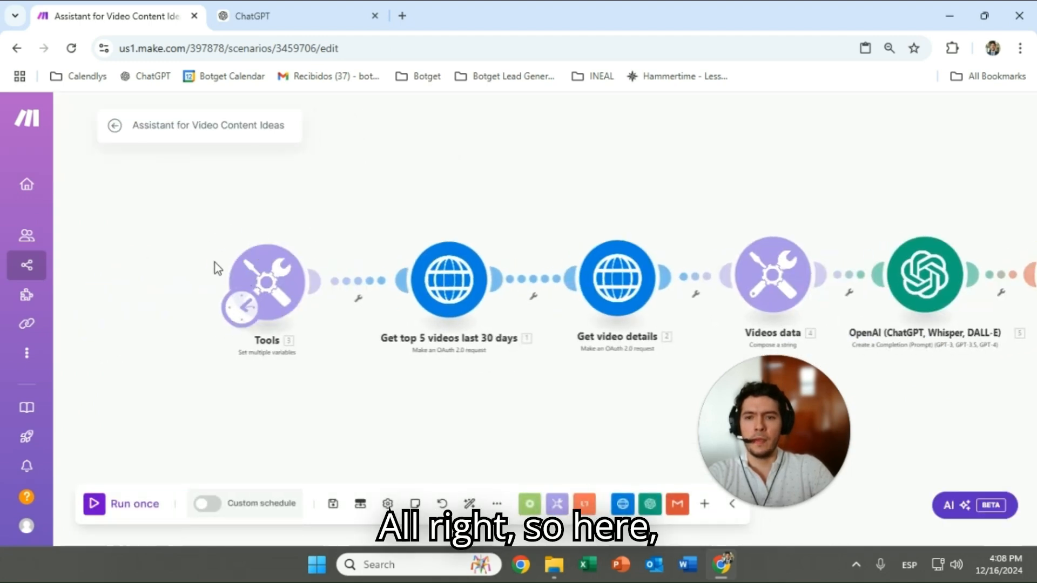
Add a new Webhooks module using the Custom webhook trigger
right_click(290, 373)
click(329, 382)
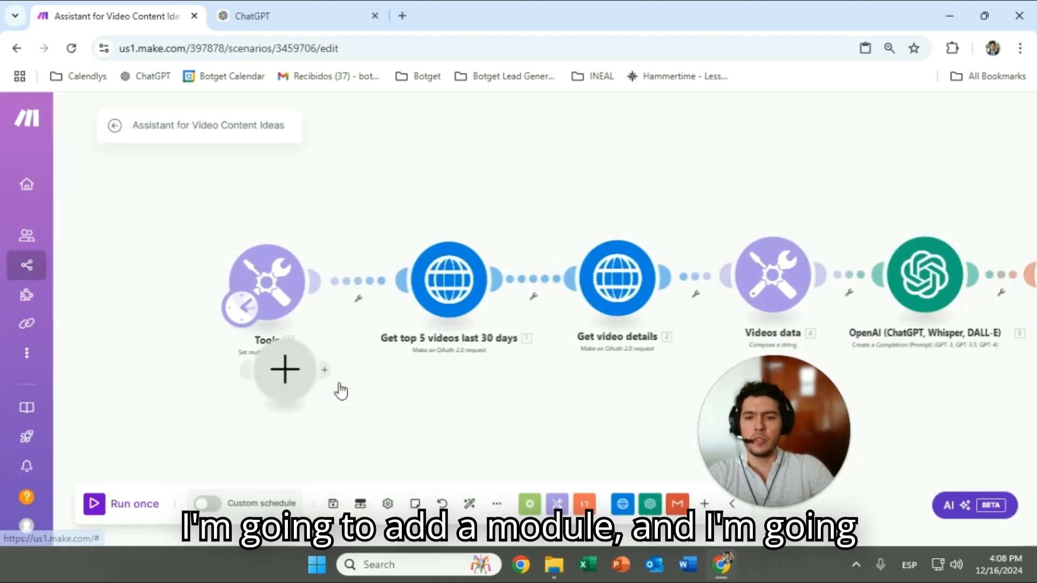
click(282, 373)
text(we)
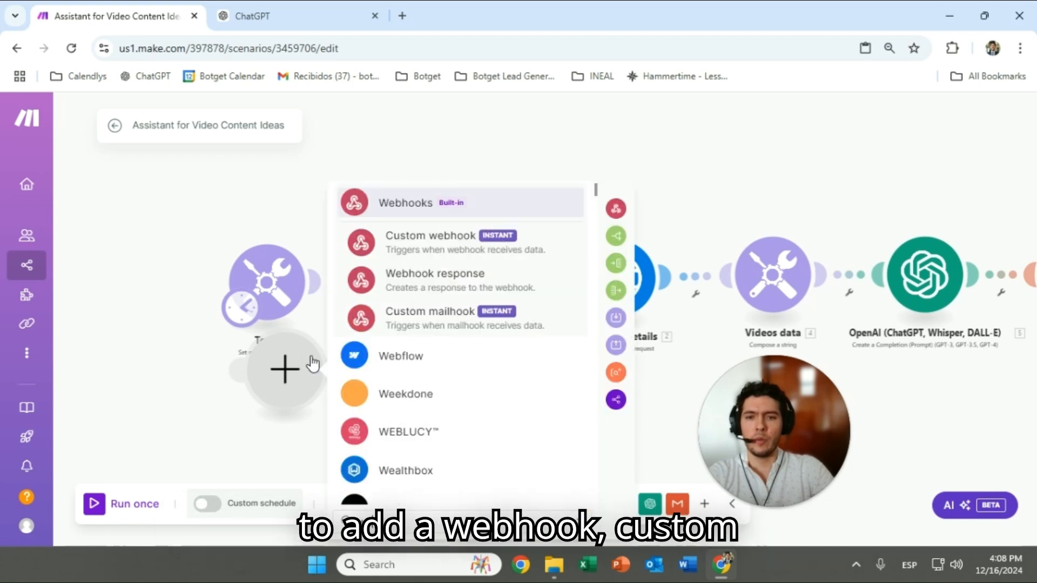
click(407, 204)
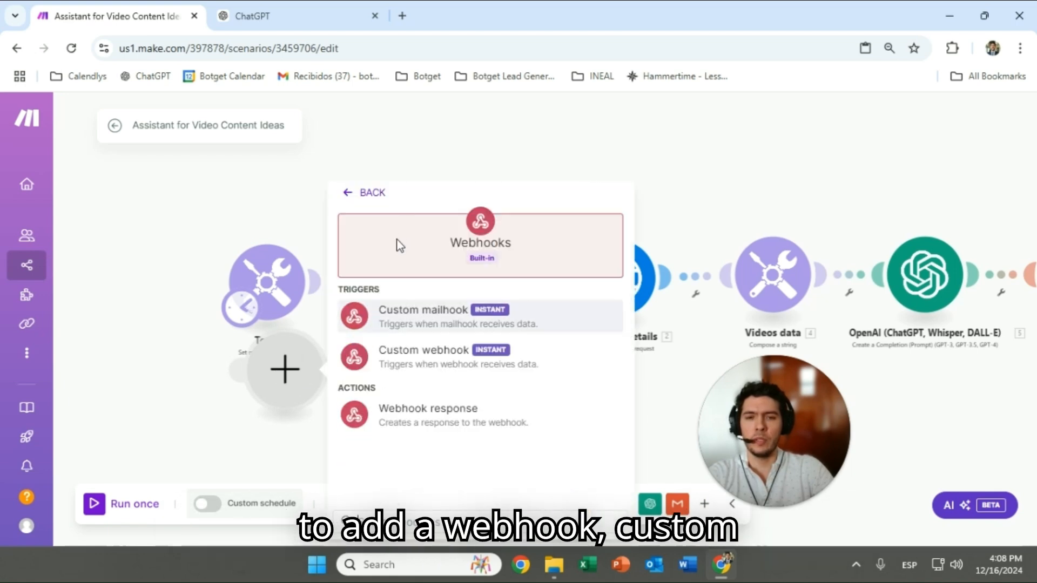
click(409, 365)
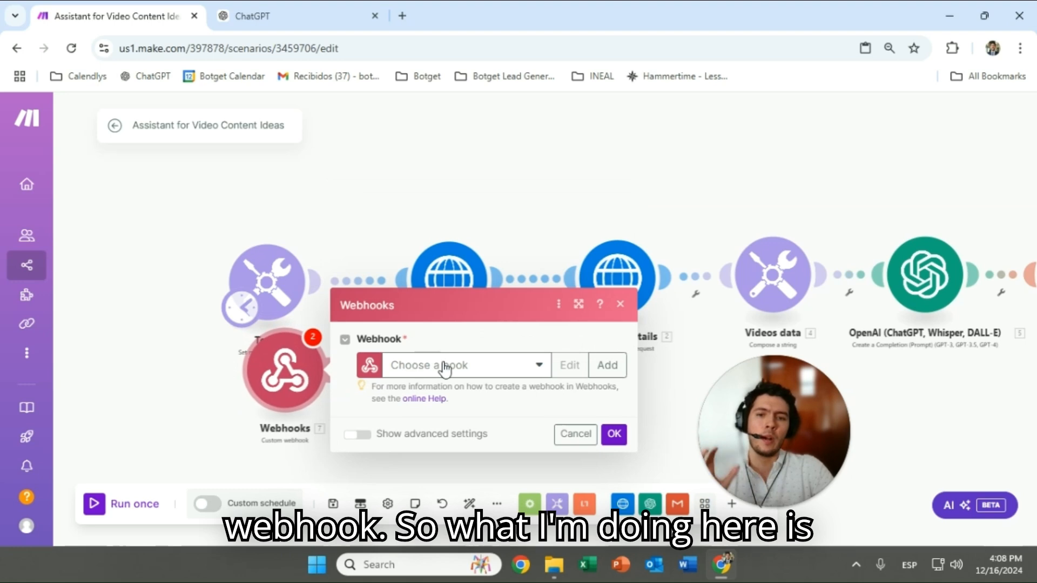
Create a webhook named 'Assistant for Video Content Ideas' and save it
click(602, 365)
double_click(736, 310)
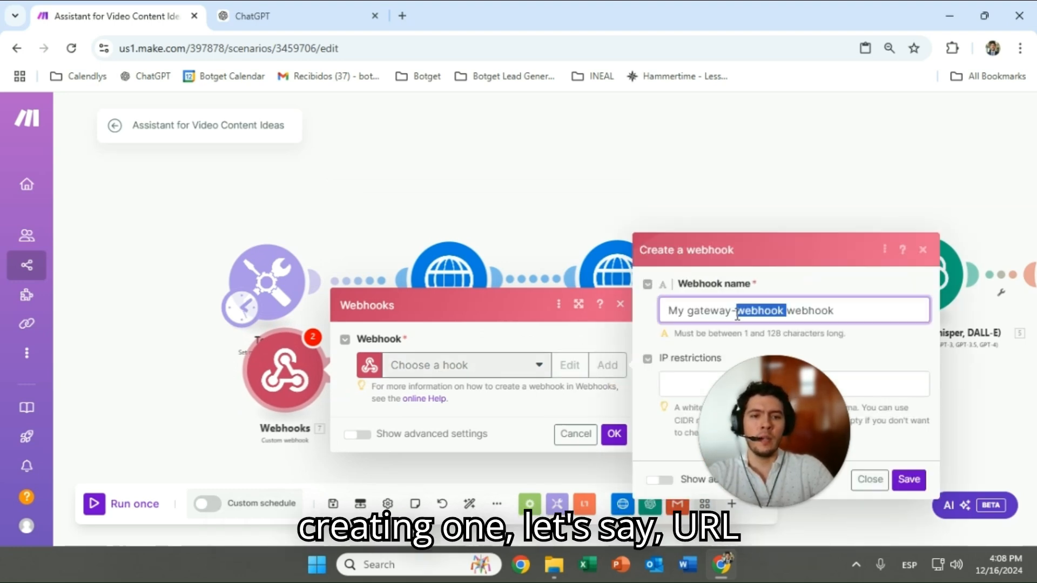
key(ctrl+a)
key(ctrl+v)
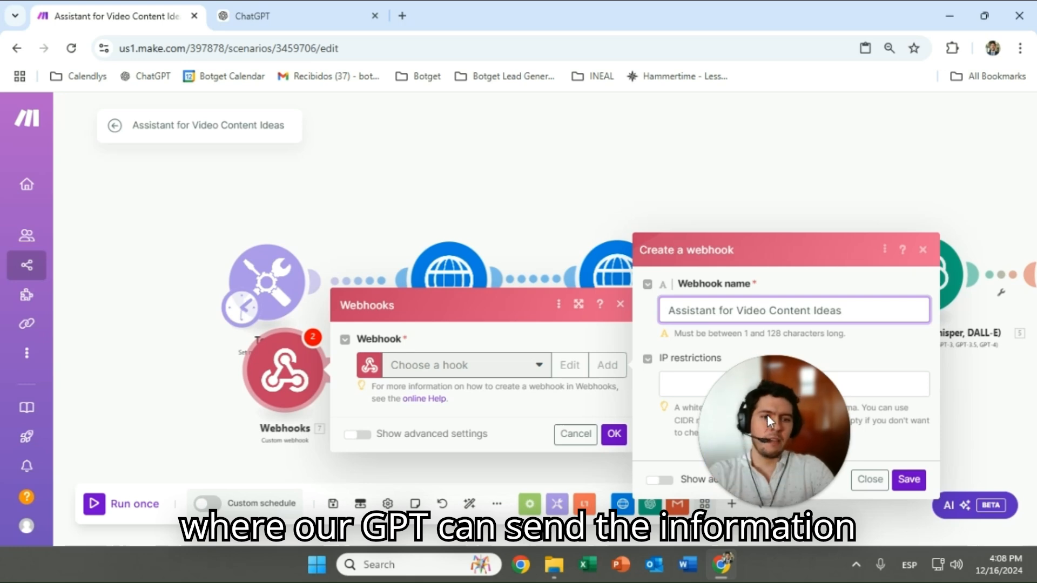
drag(759, 437, 583, 415)
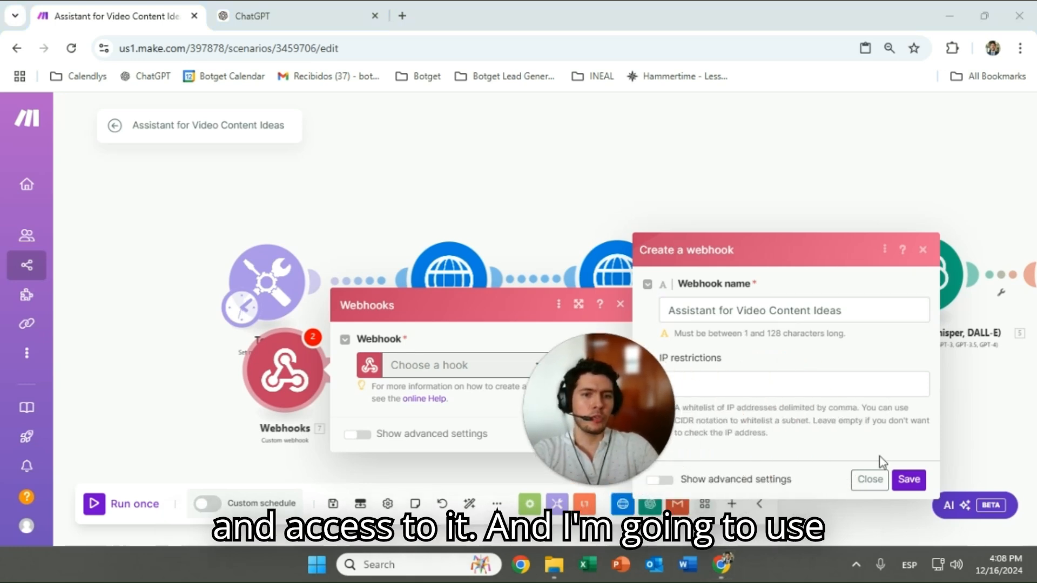
click(909, 480)
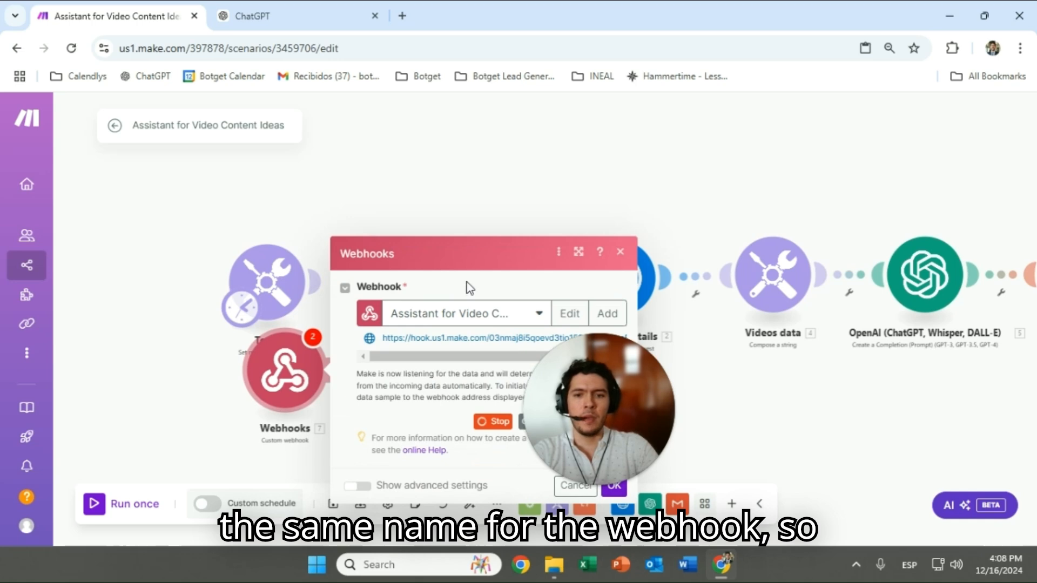
drag(584, 415, 210, 349)
drag(457, 356, 547, 361)
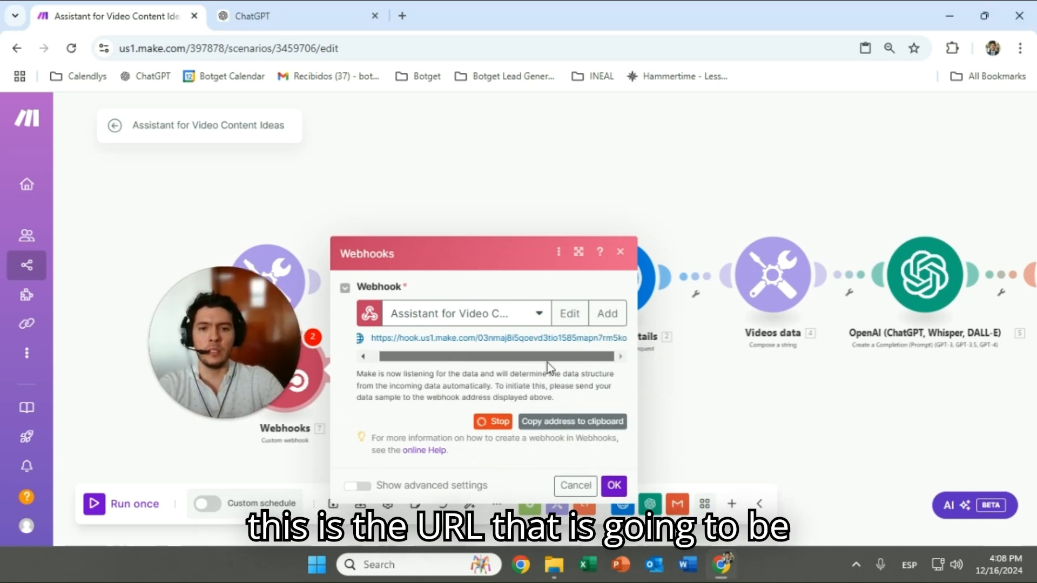
click(614, 485)
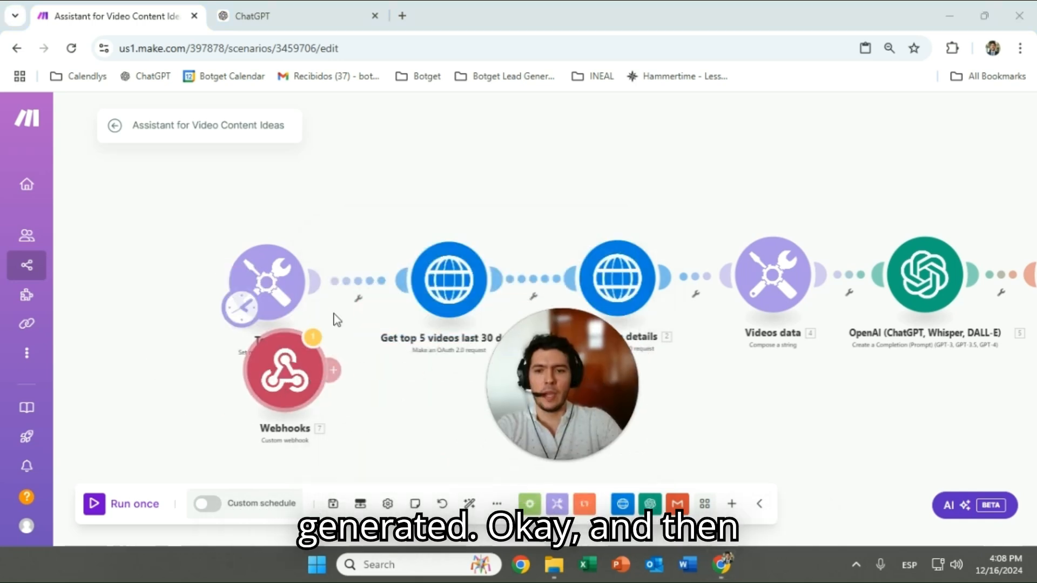
Place the webhook at the chain start and connect it to Tools
drag(229, 390, 130, 298)
drag(191, 283, 238, 311)
drag(153, 283, 107, 286)
drag(220, 241, 378, 238)
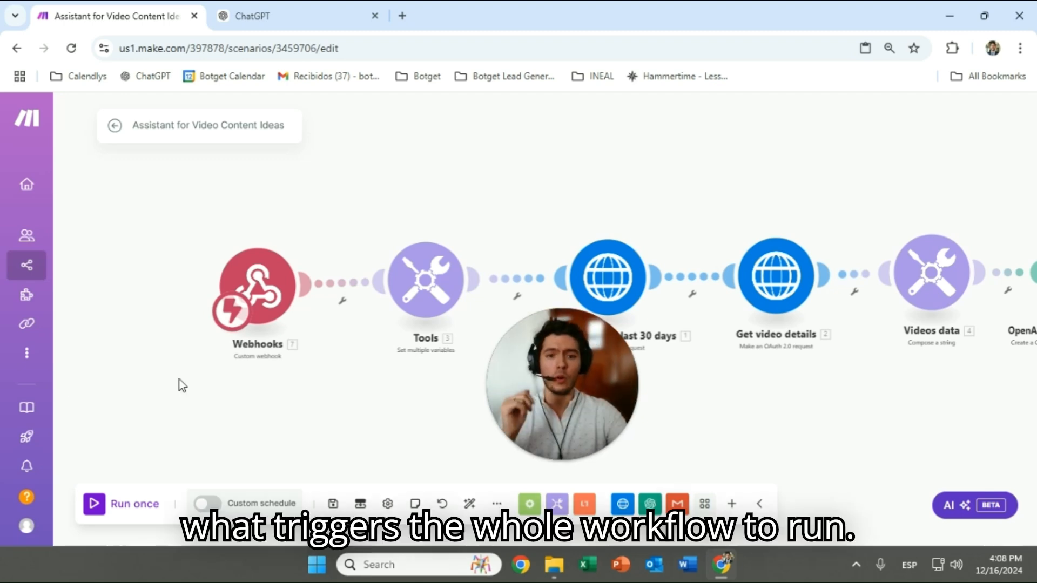
drag(534, 185, 412, 165)
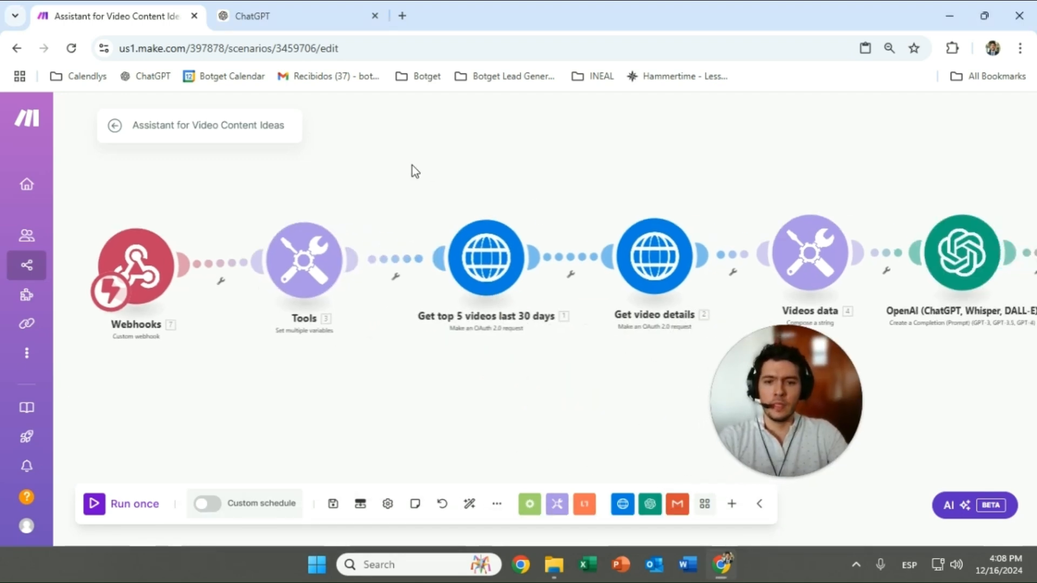
scroll(497, 181, down, 1)
drag(485, 180, 366, 193)
drag(292, 200, 395, 222)
Review the Tools module's variables and close its settings
click(329, 271)
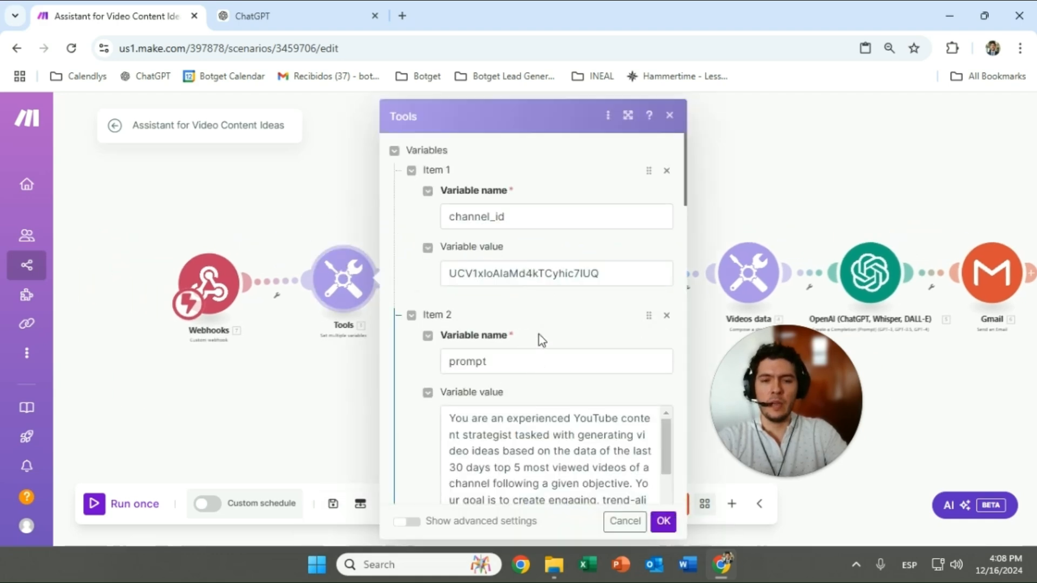
scroll(562, 328, down, 10)
scroll(563, 329, down, 10)
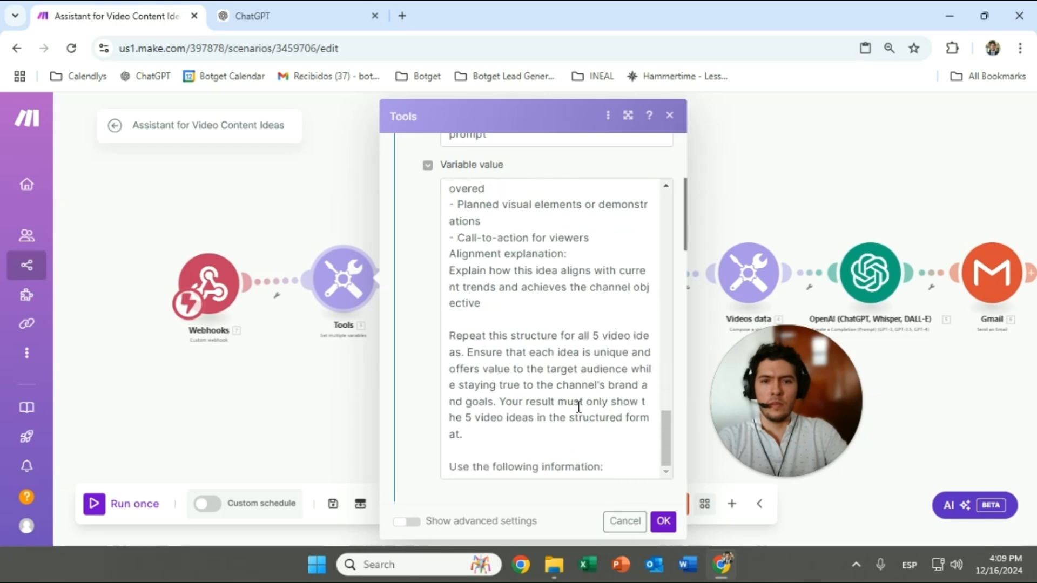
scroll(578, 406, up, 5)
click(663, 522)
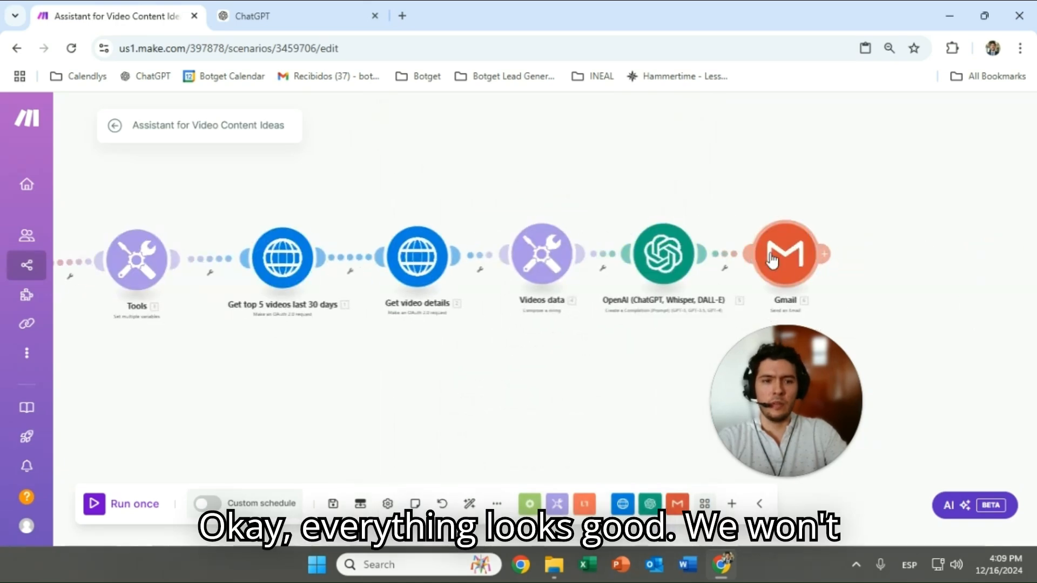
Delete the Gmail module and add a Webhooks module after OpenAI
right_click(779, 241)
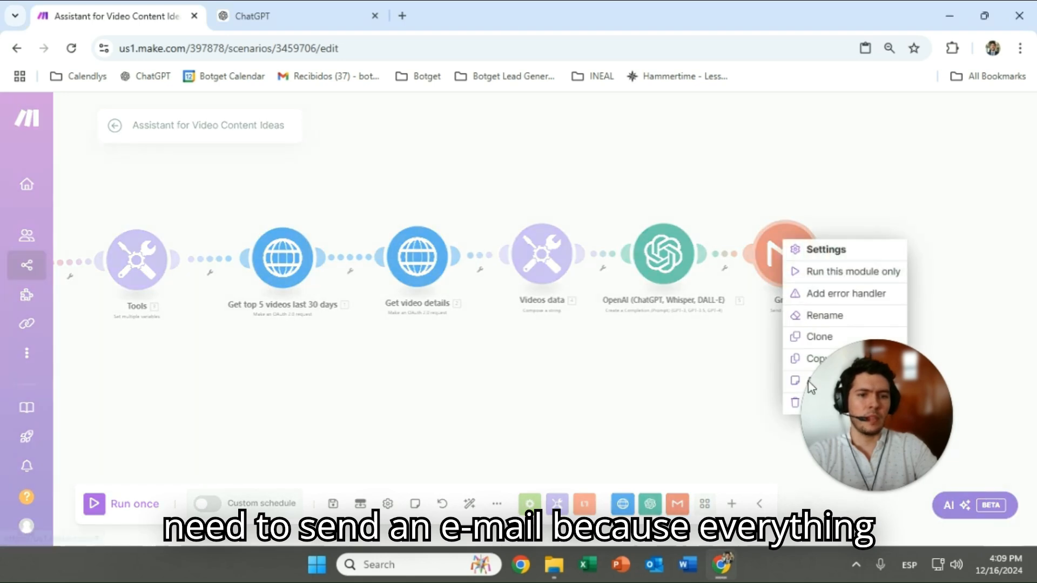
click(793, 405)
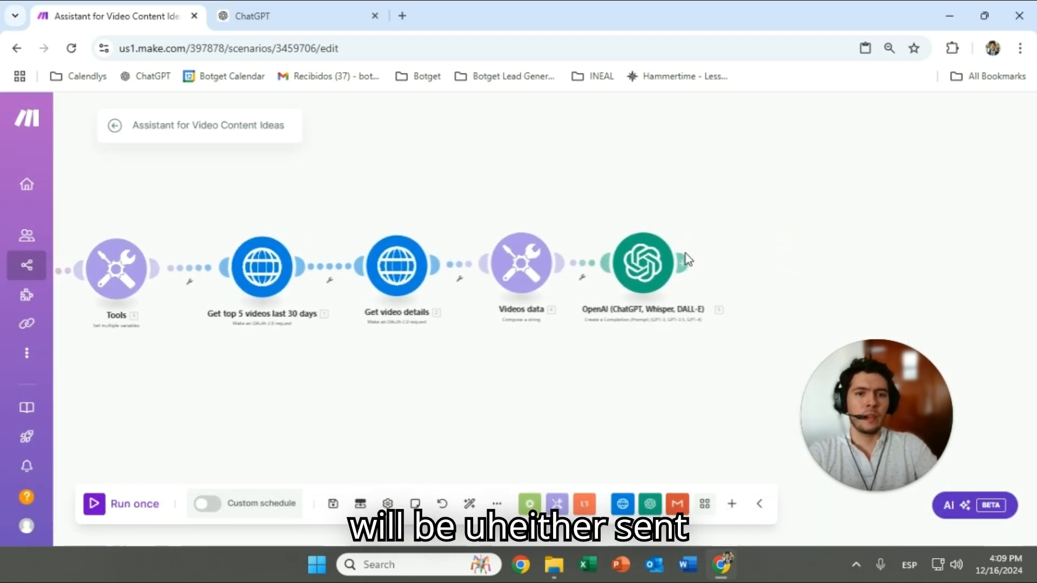
click(683, 259)
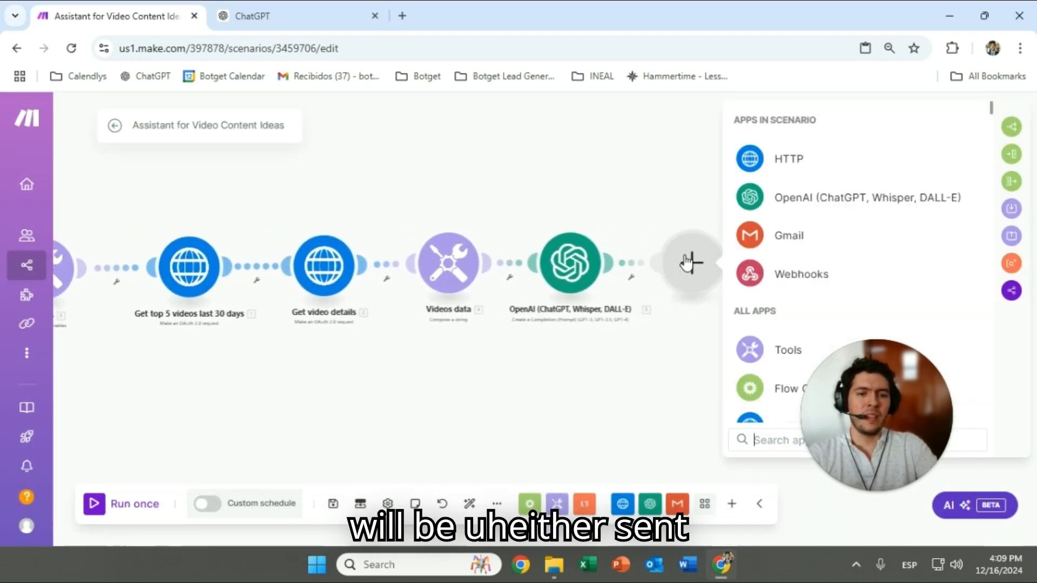
click(778, 281)
Add a Webhook response whose body is {"result": Choices[] Message Content}
click(812, 246)
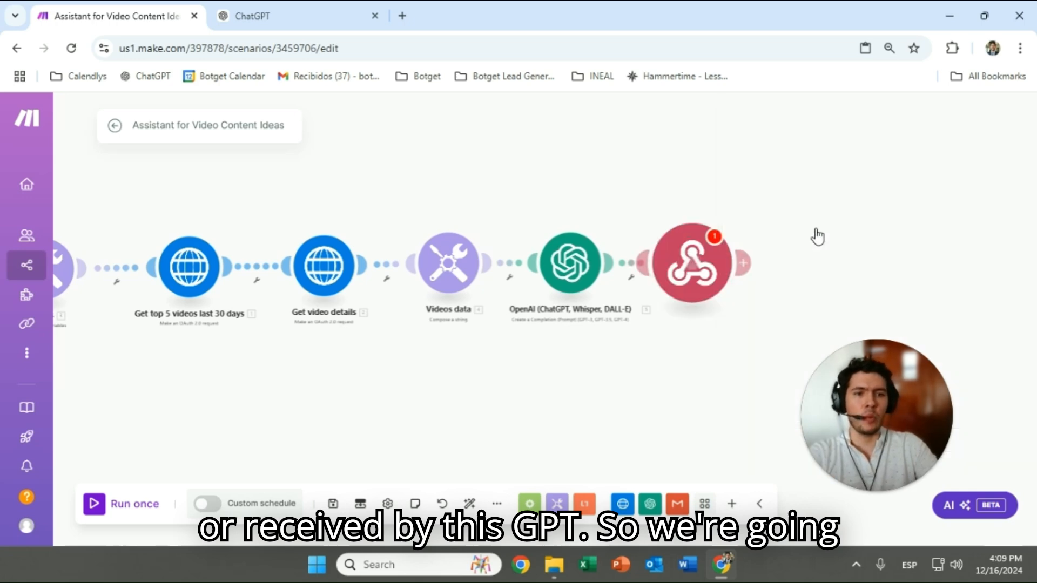
click(772, 314)
text({{"resu)
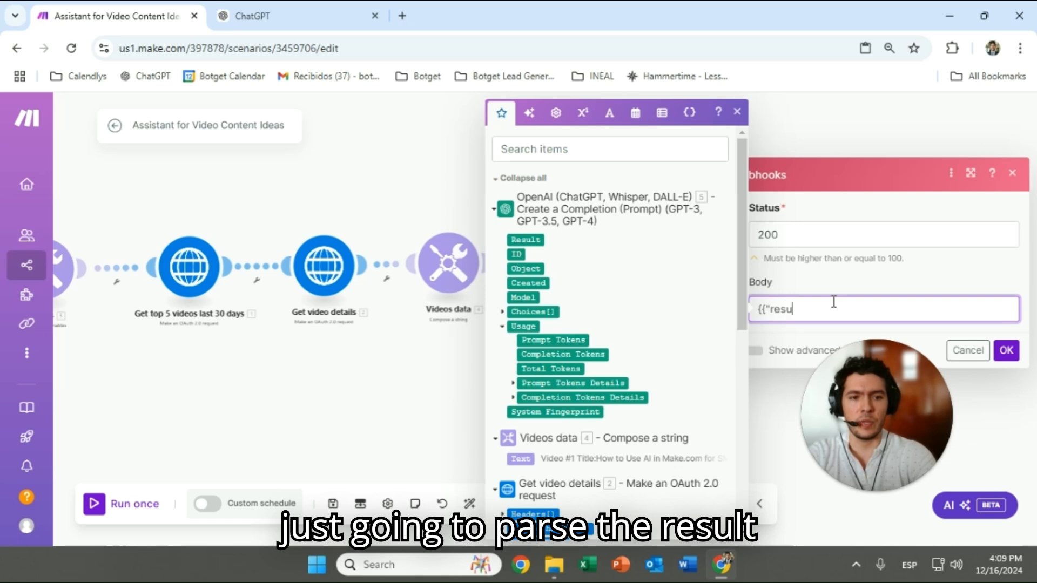
text(lt":)
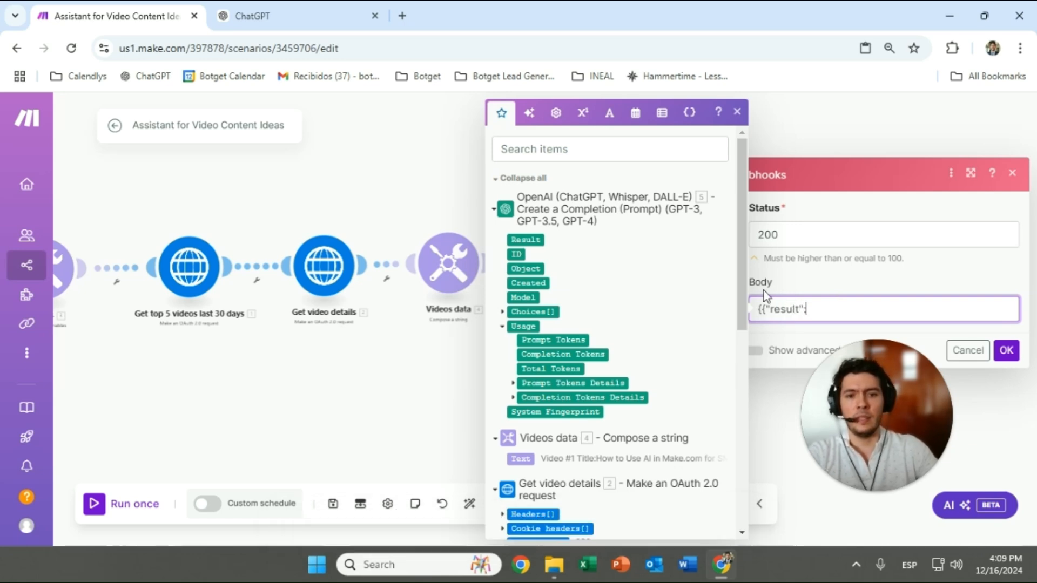
click(503, 314)
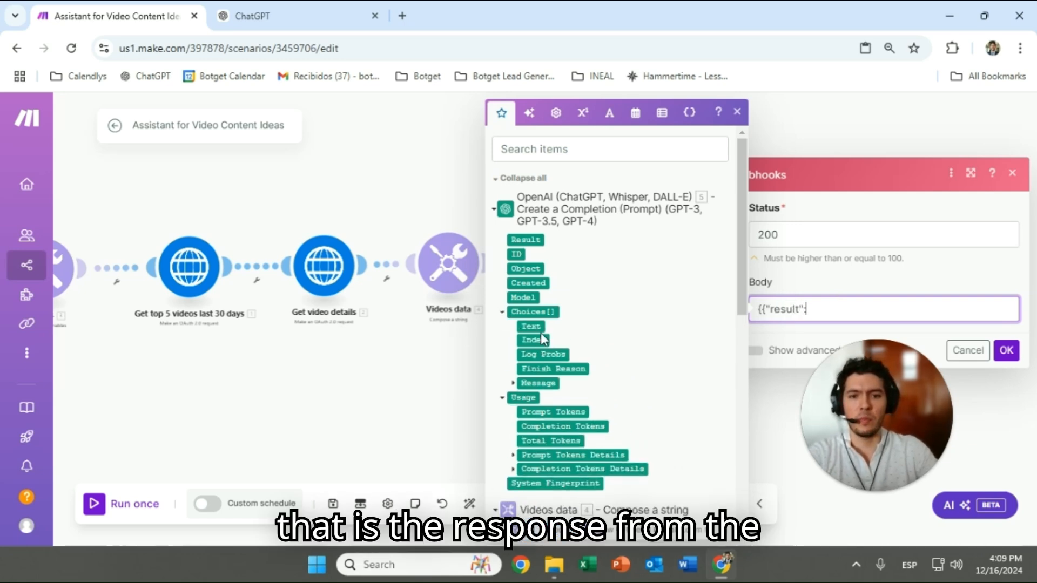
click(514, 384)
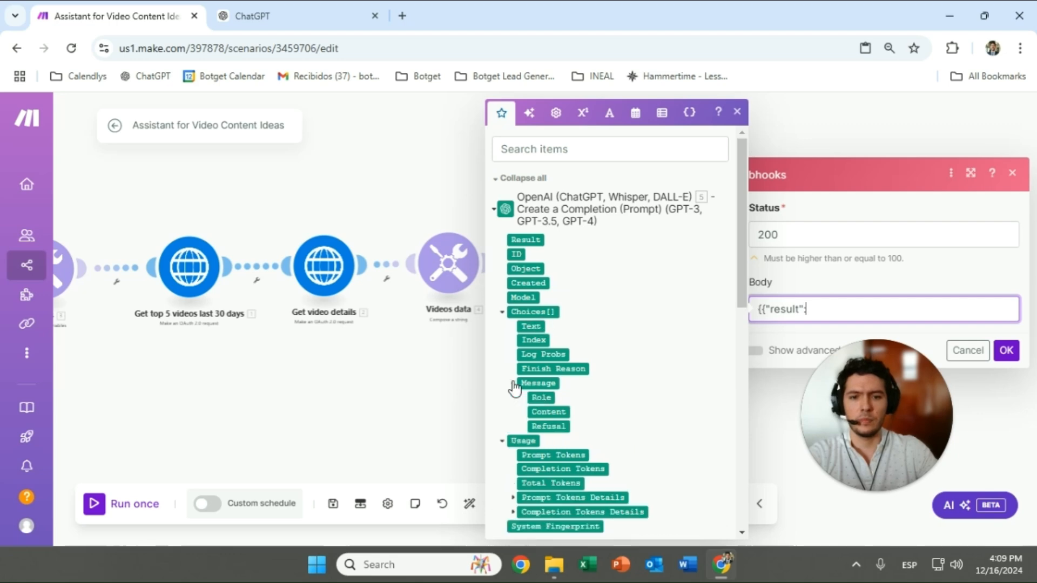
click(562, 412)
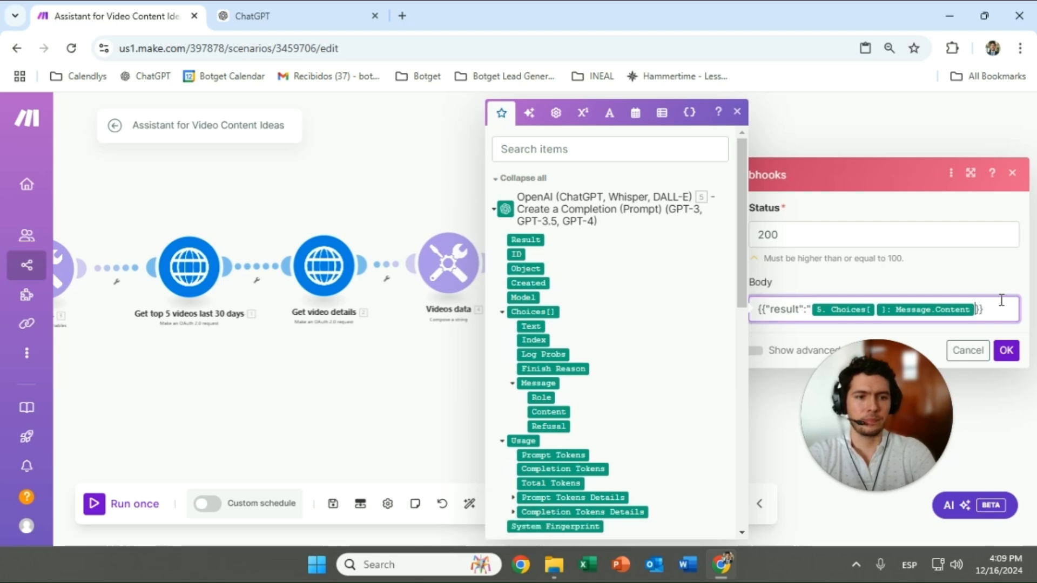
click(1007, 351)
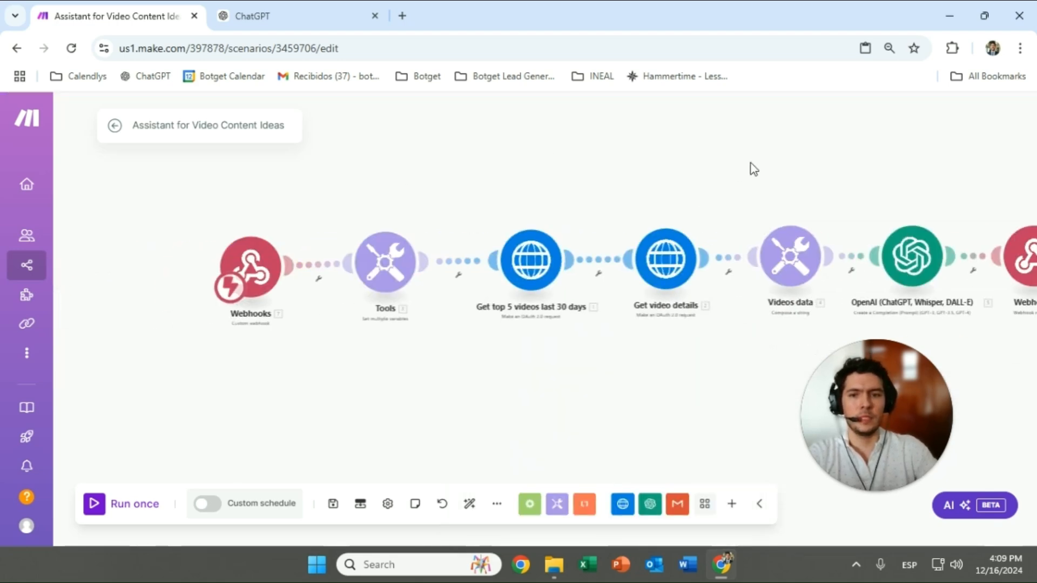
Open the Tools module and scroll through its channel_id, prompt, icp and objective variables
scroll(578, 192, down, 3)
drag(589, 195, 425, 247)
scroll(341, 254, up, 3)
drag(341, 253, 343, 207)
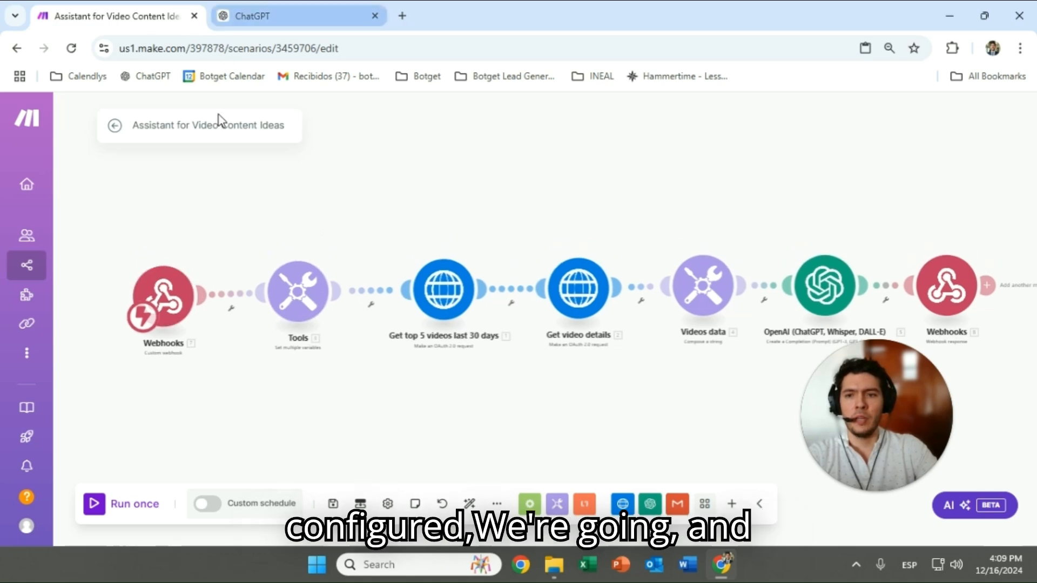
click(307, 267)
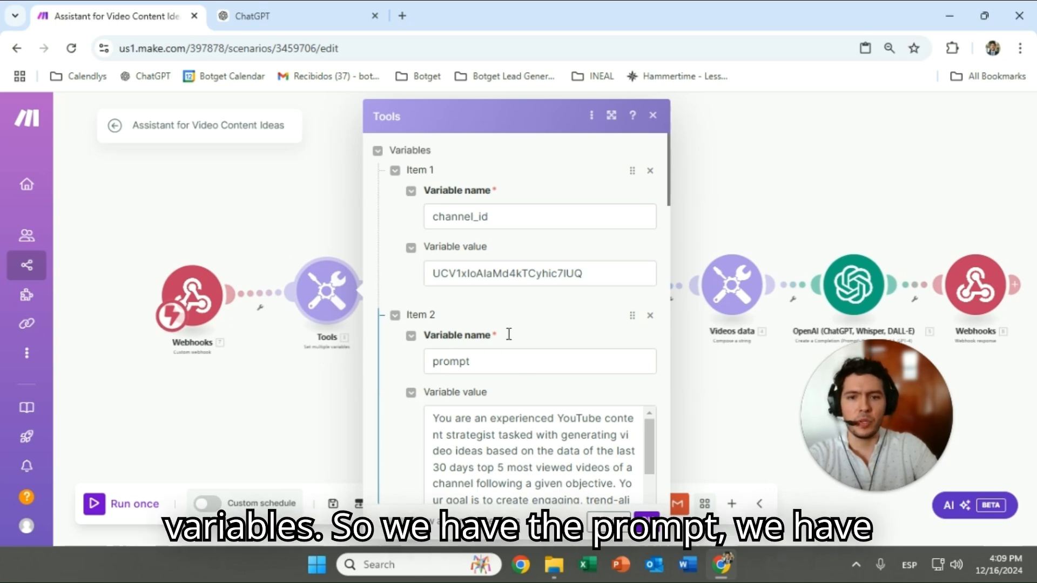
scroll(500, 291, down, 5)
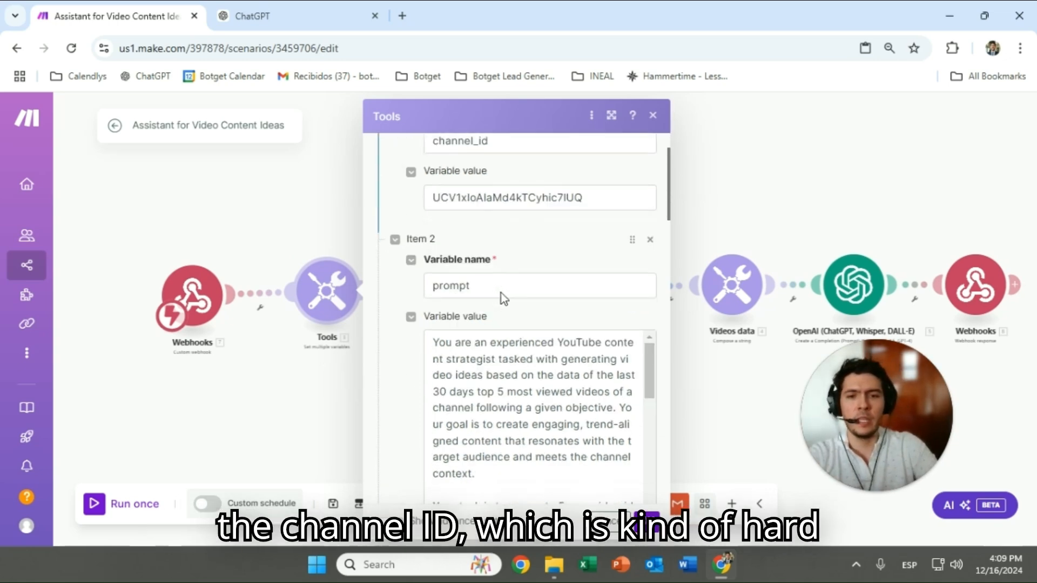
scroll(548, 323, down, 15)
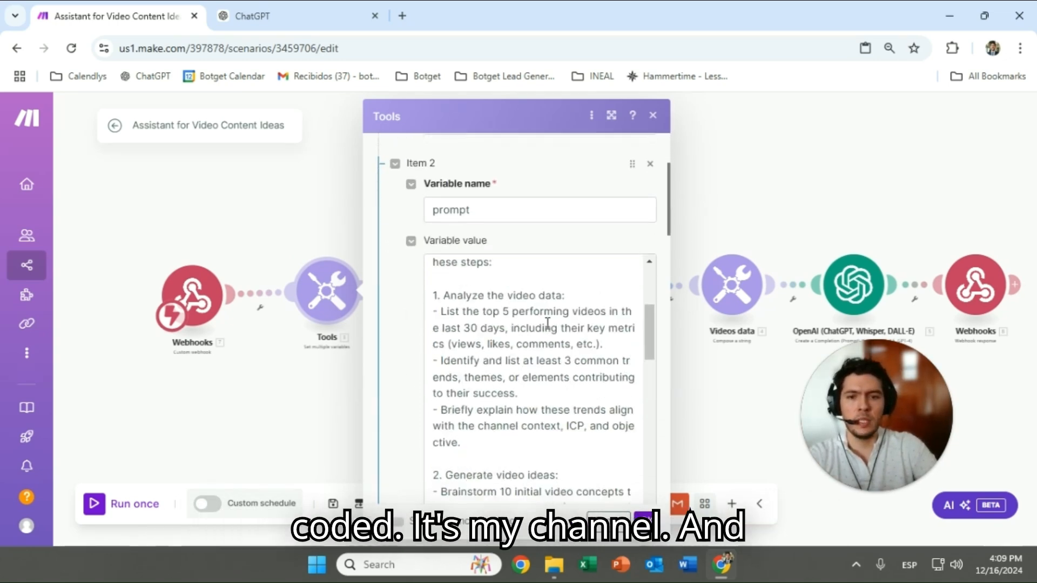
scroll(628, 284, down, 10)
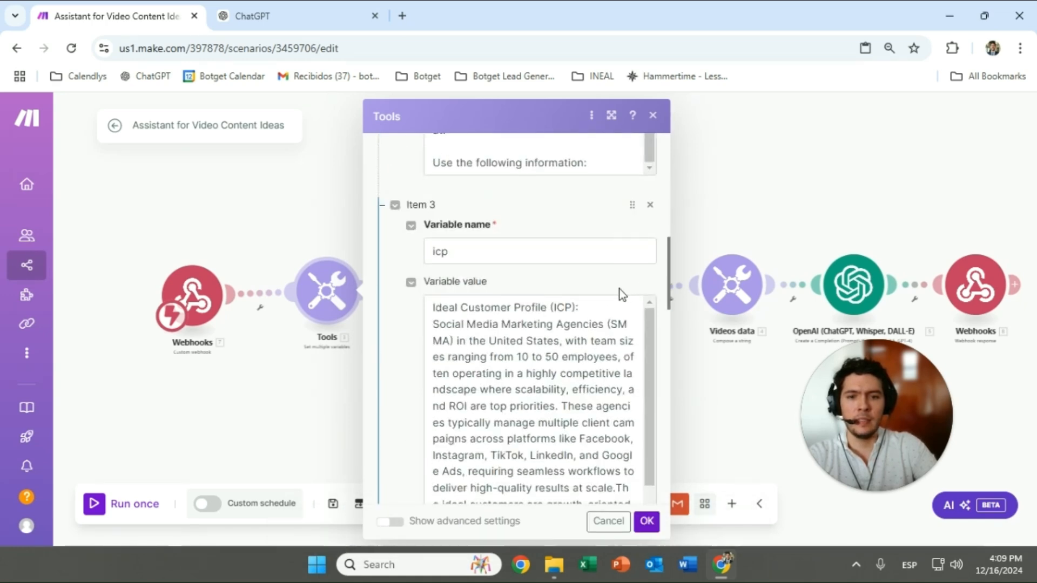
scroll(530, 481, down, 3)
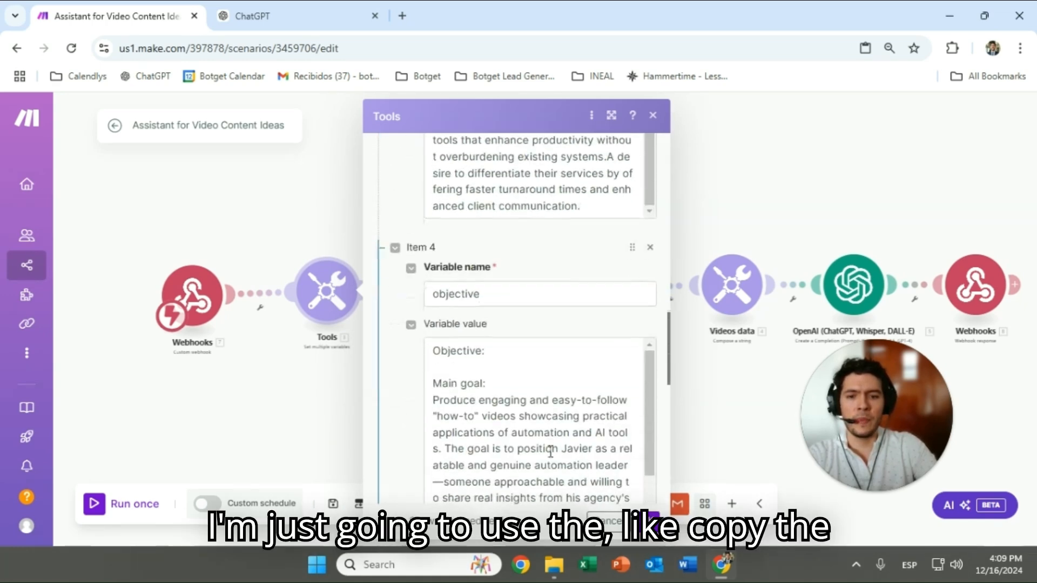
scroll(548, 446, up, 8)
Copy the icp value from Make into a new Notepad note
triple_click(543, 318)
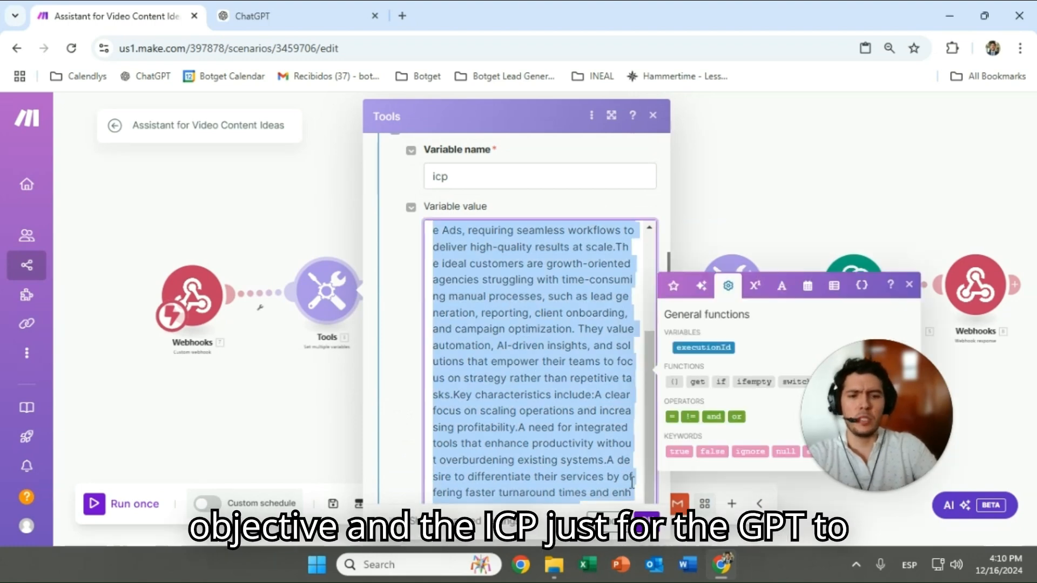
key(super)
text(no)
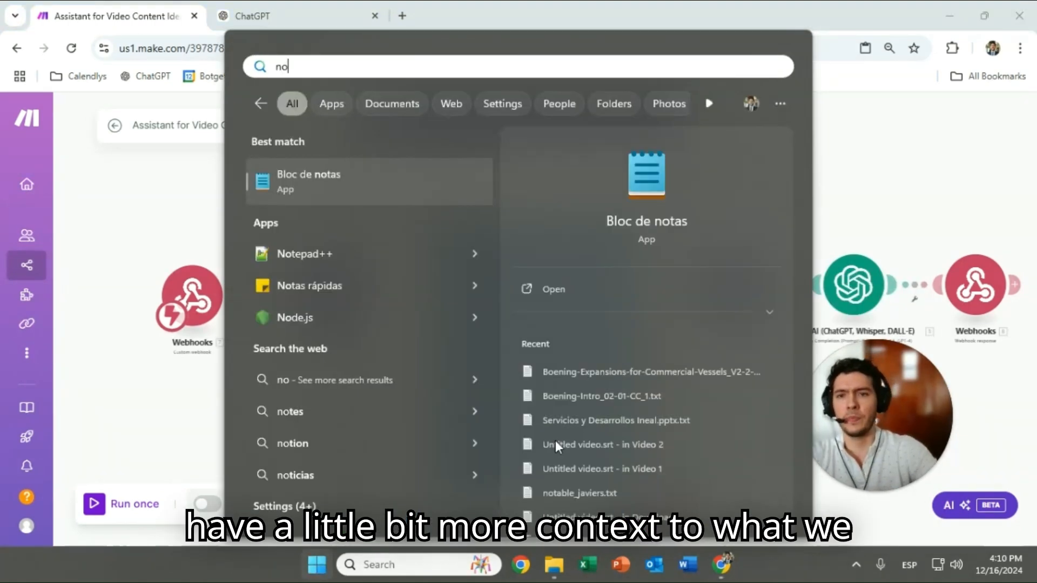
click(466, 203)
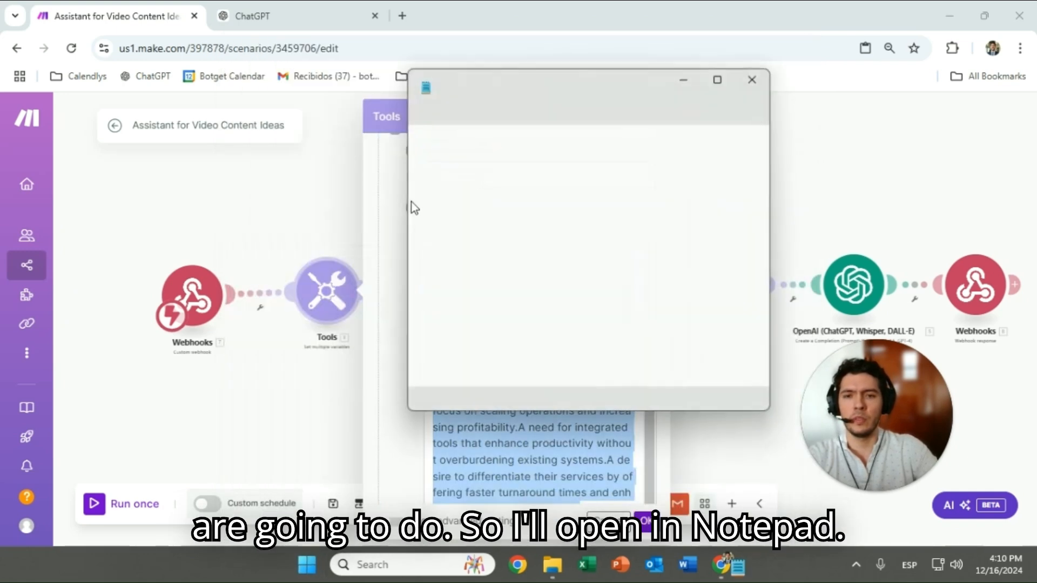
key(ctrl+v)
Append the objective value on a new line and copy the combined note
key(alt+Tab)
scroll(497, 367, down, 5)
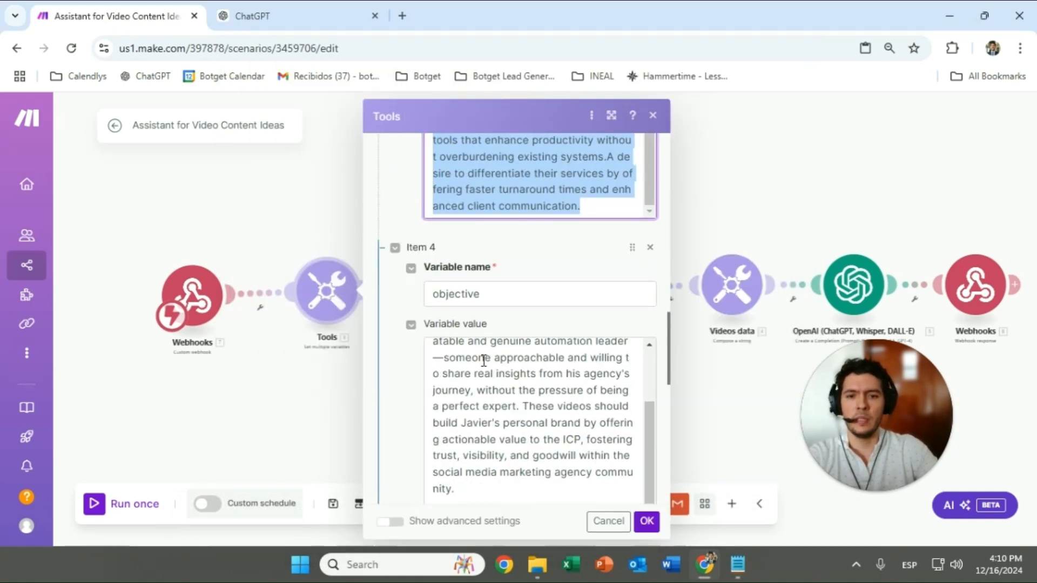
triple_click(498, 361)
double_click(534, 381)
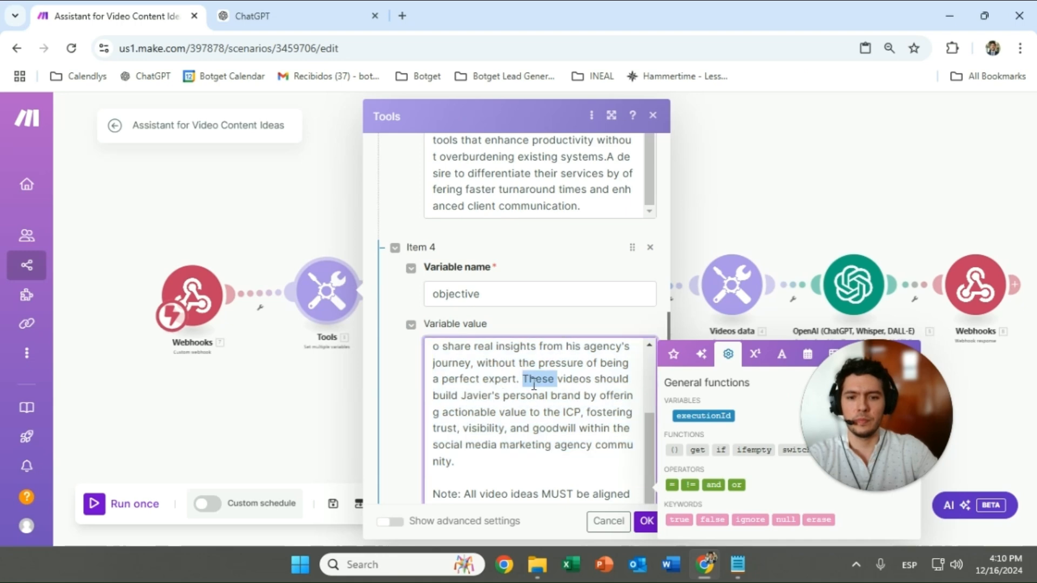
key(ctrl+a)
key(ctrl+c)
key(alt+Tab)
key(Return)
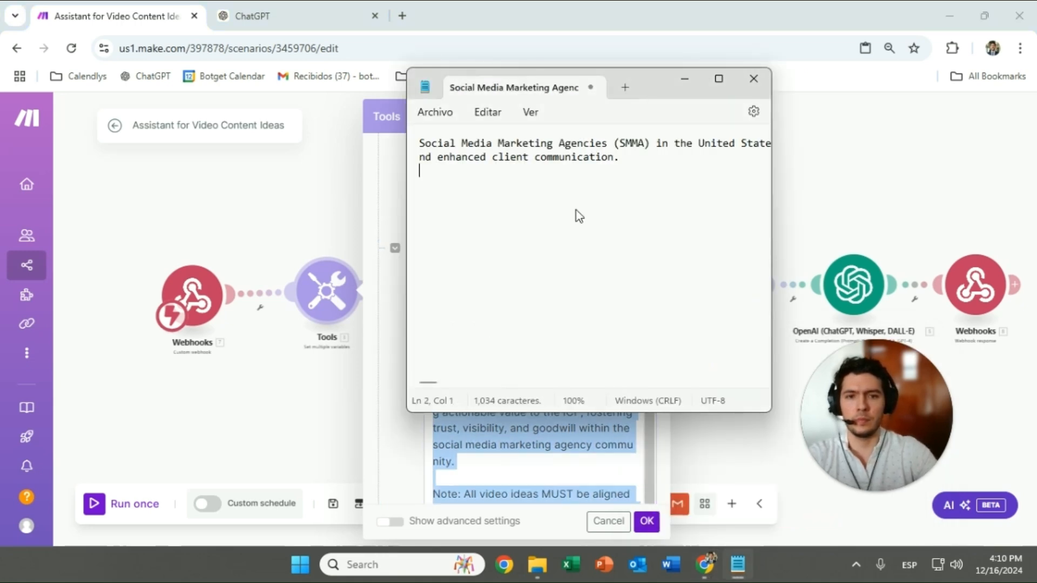
key(ctrl+v)
key(ctrl+a)
key(ctrl+c)
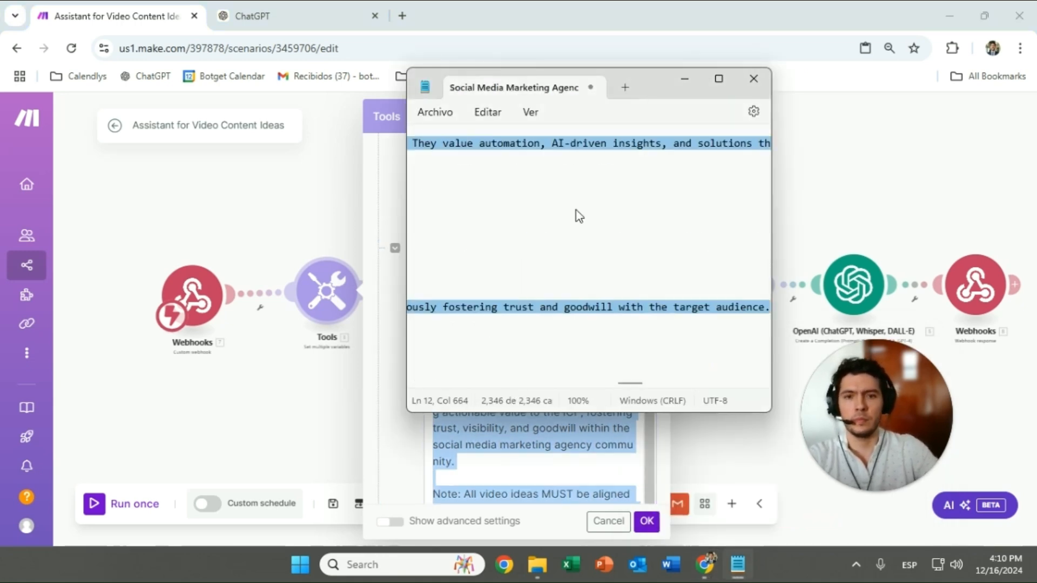
Bring the ChatGPT draft GPT editor back into view
key(alt+Tab)
click(271, 4)
click(141, 223)
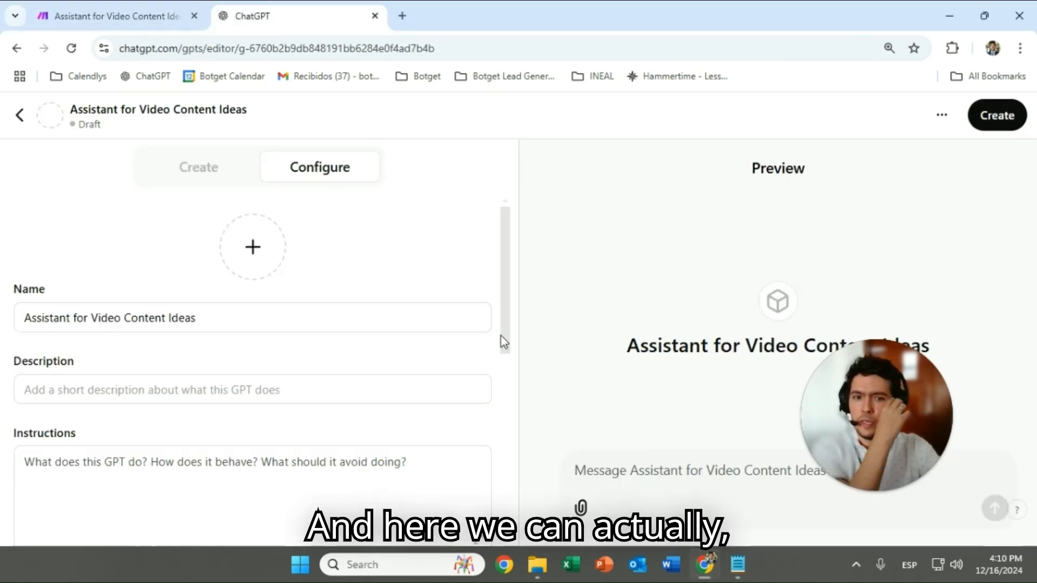
Switch the GPT editor to the Create chat view
drag(890, 397, 381, 364)
scroll(243, 436, down, 8)
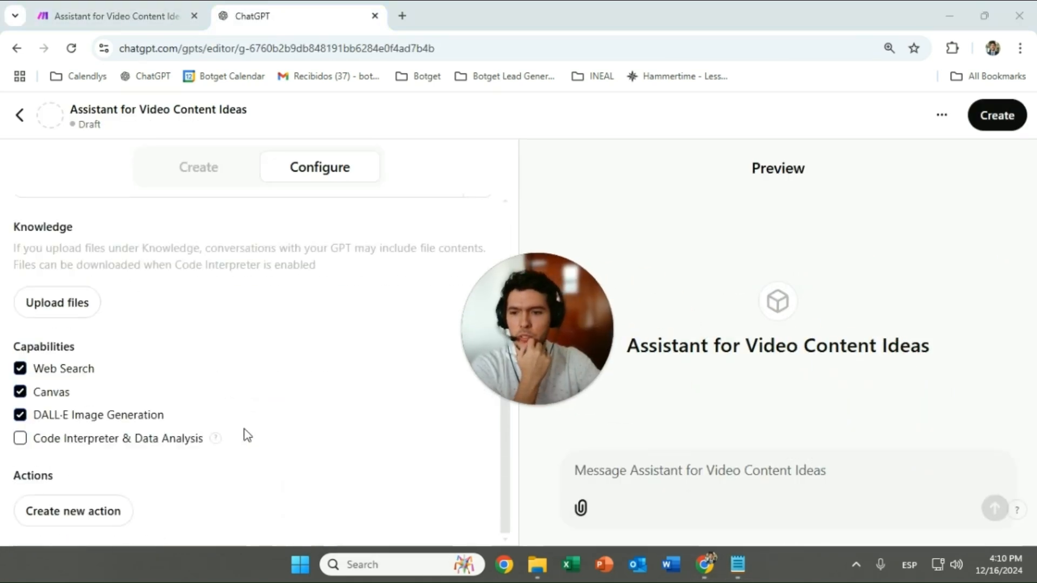
scroll(244, 432, up, 6)
click(214, 167)
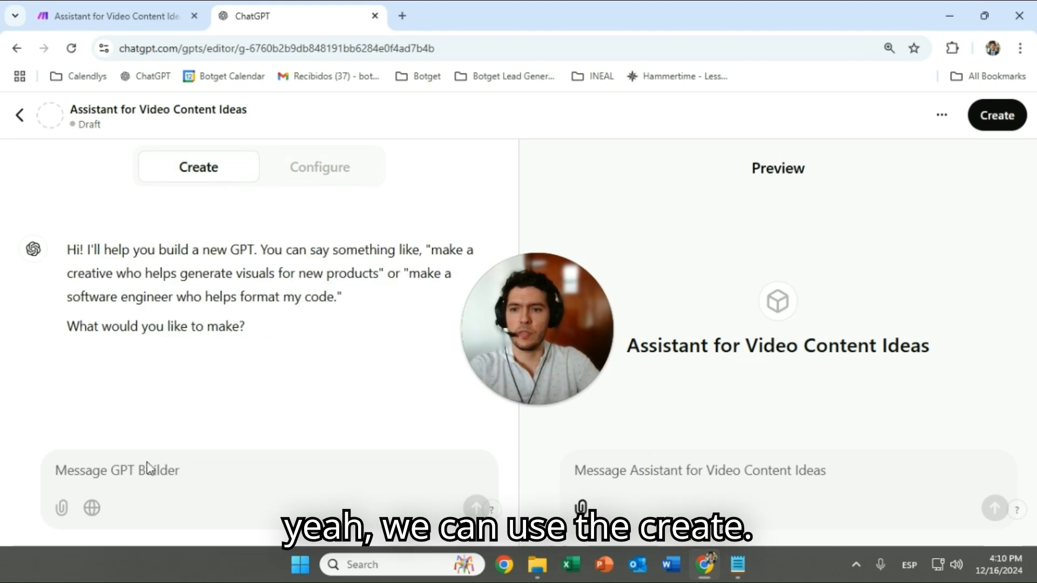
Send the builder 'help me create a GPT…you must consider this:' plus the pasted ICP and objective notes
text(i want)
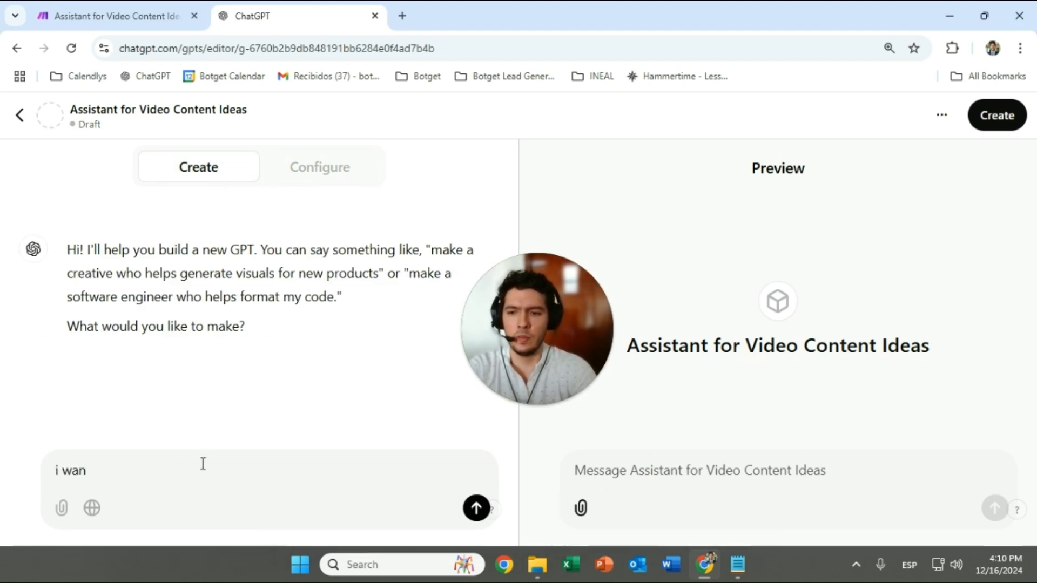
key(BackSpace)
key(BackSpace)
key(BackSpace)
key(BackSpace)
key(BackSpace)
text(help me to c)
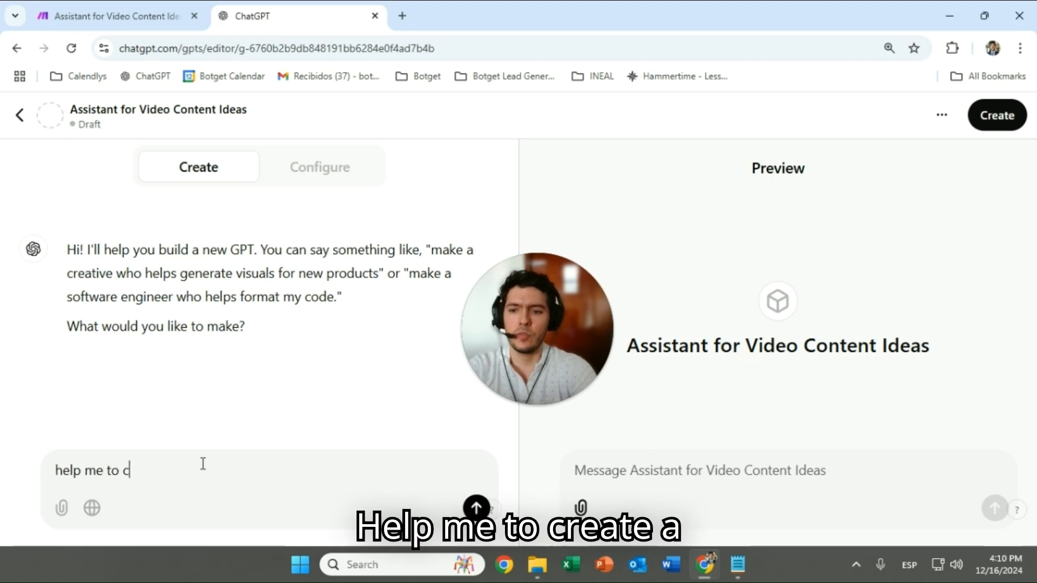
text(GPT that)
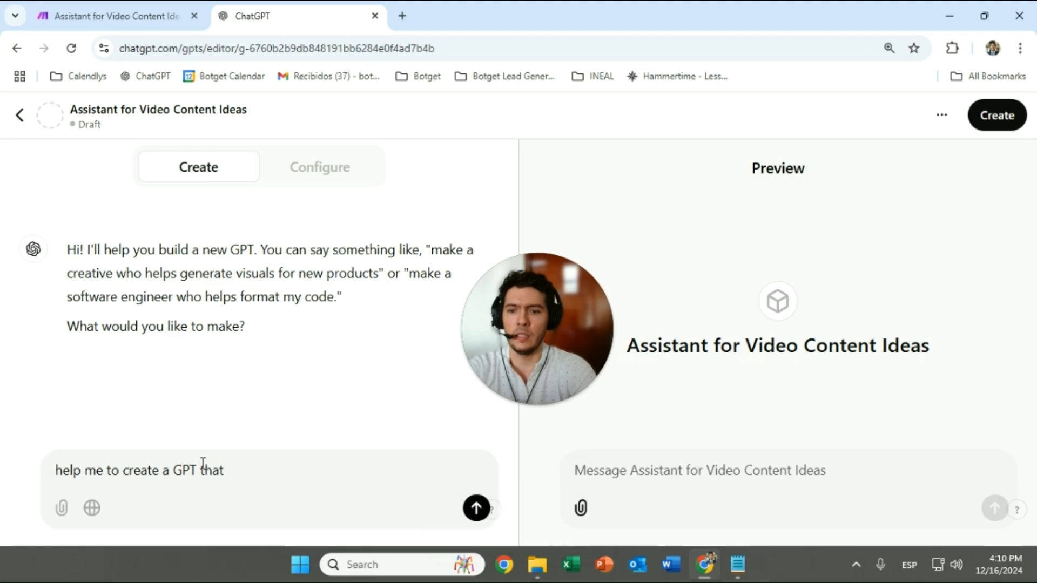
text( aids me in m)
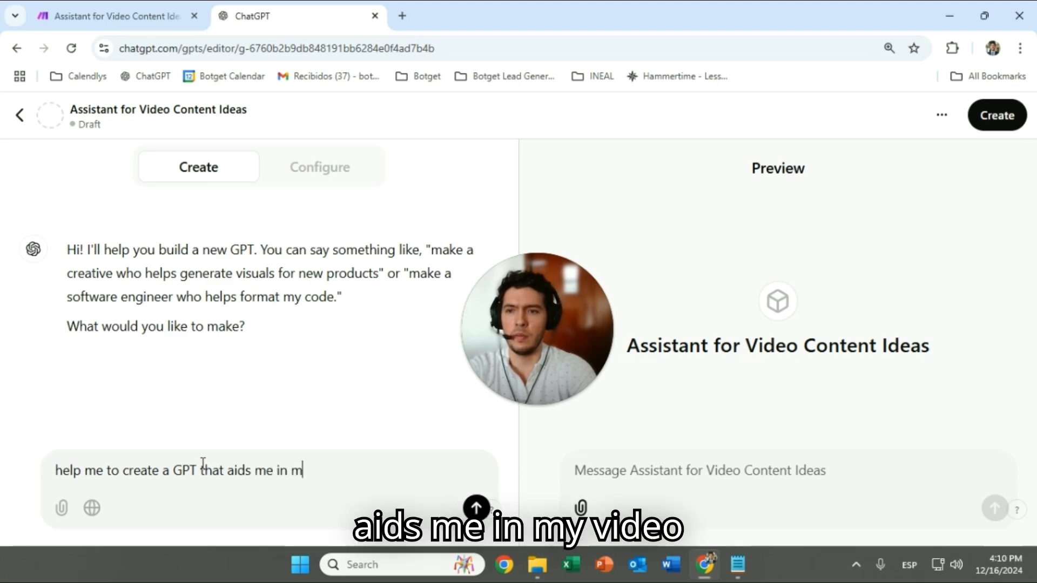
text(y video contn)
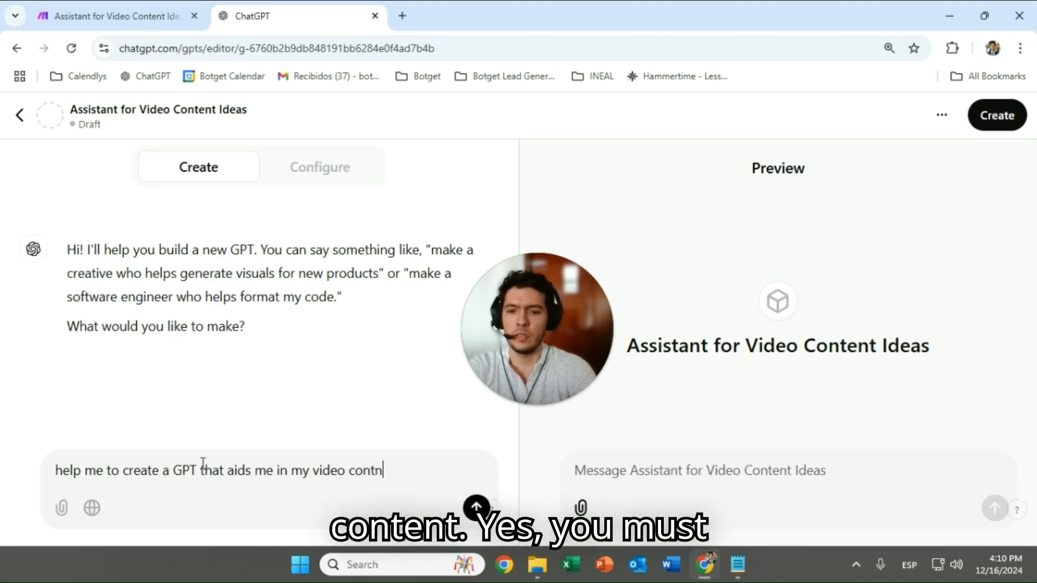
key(BackSpace)
text(ent ideas you m)
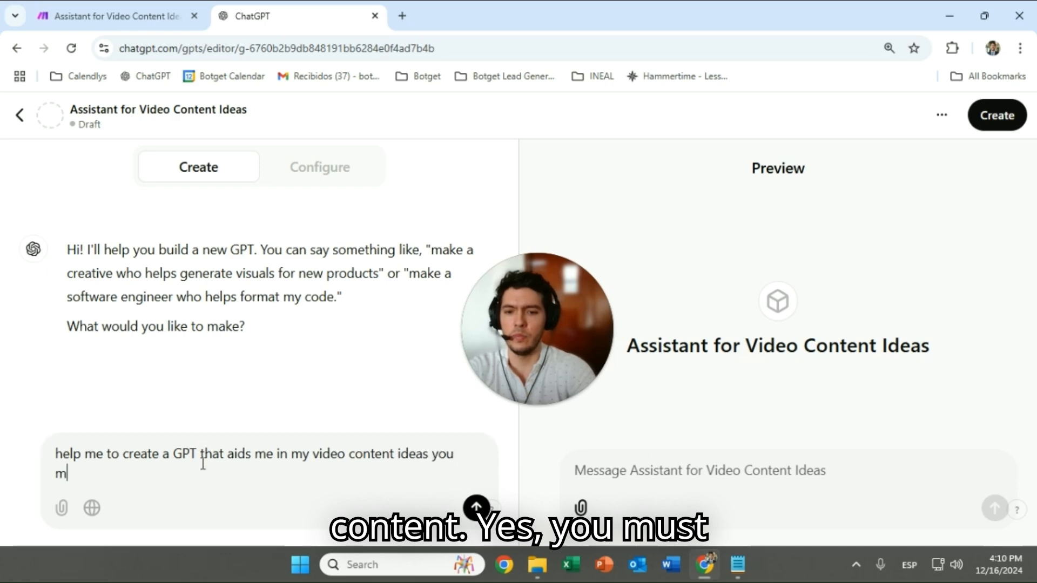
text(ust consider this:)
key(shift+Return)
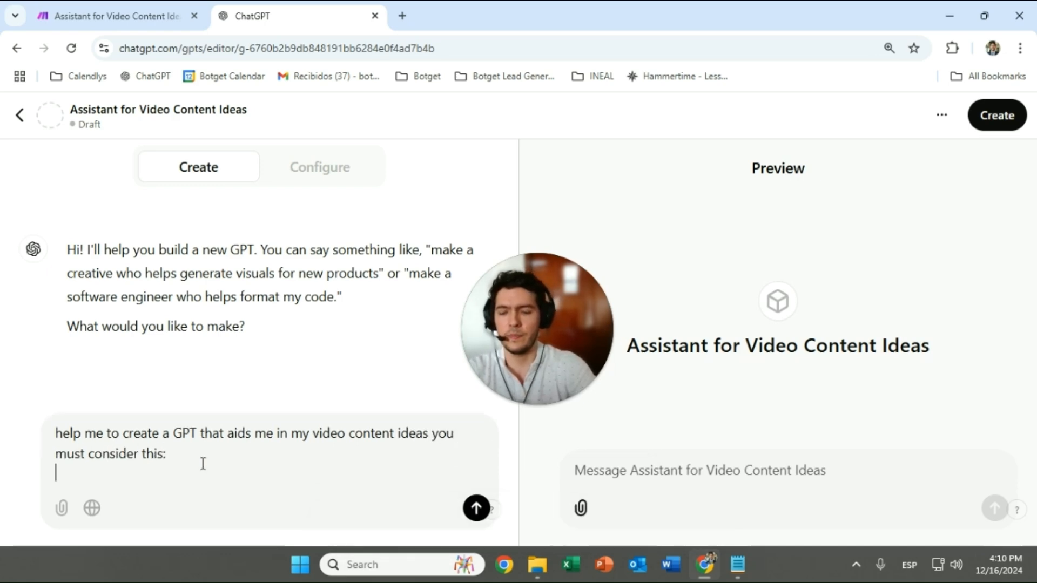
key(ctrl+v)
scroll(173, 455, up, 10)
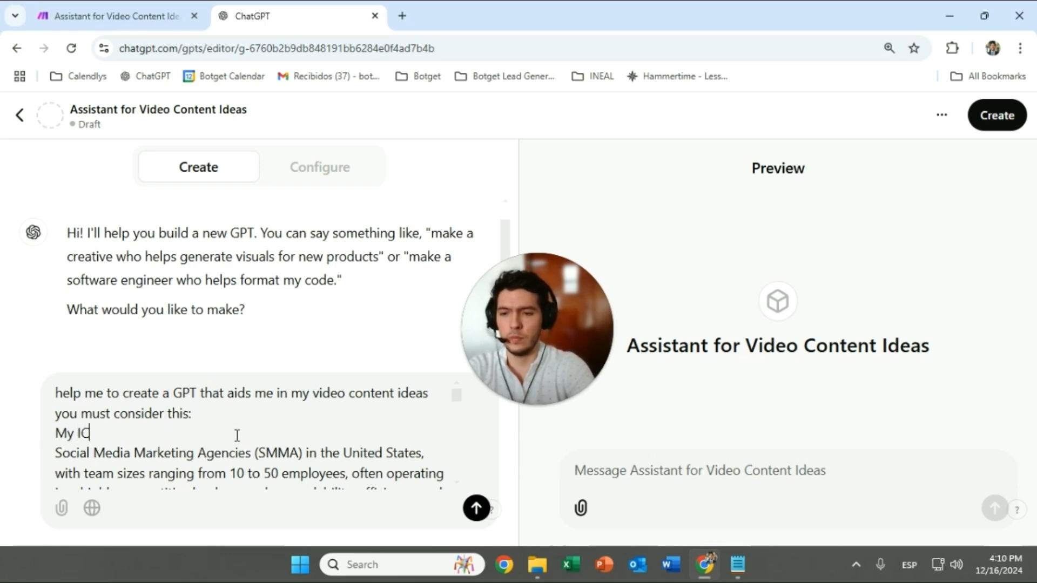
click(475, 510)
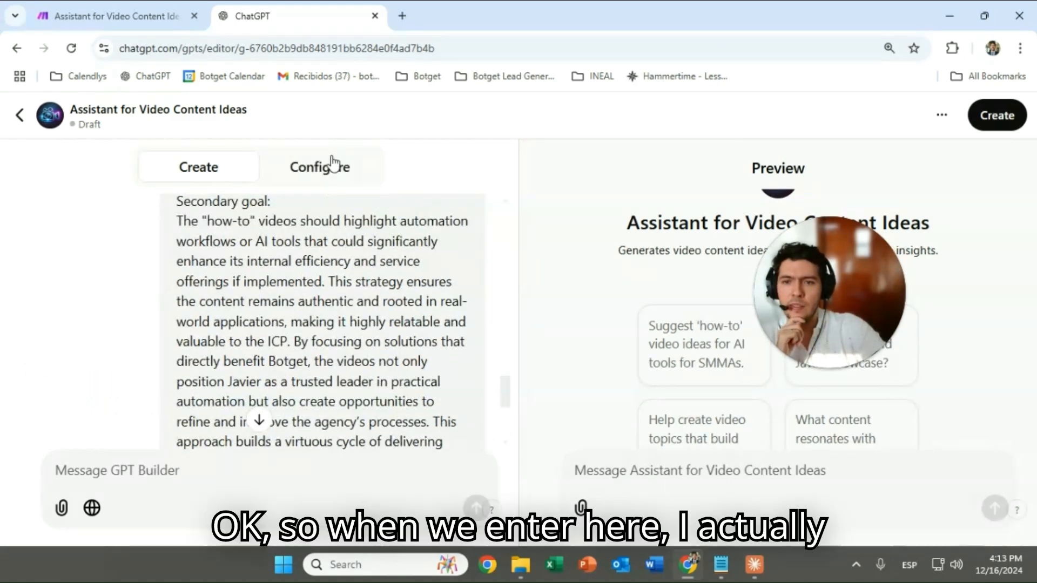
Review the GPT's generated settings in the Configure tab
click(332, 167)
scroll(237, 253, down, 2)
scroll(243, 294, up, 2)
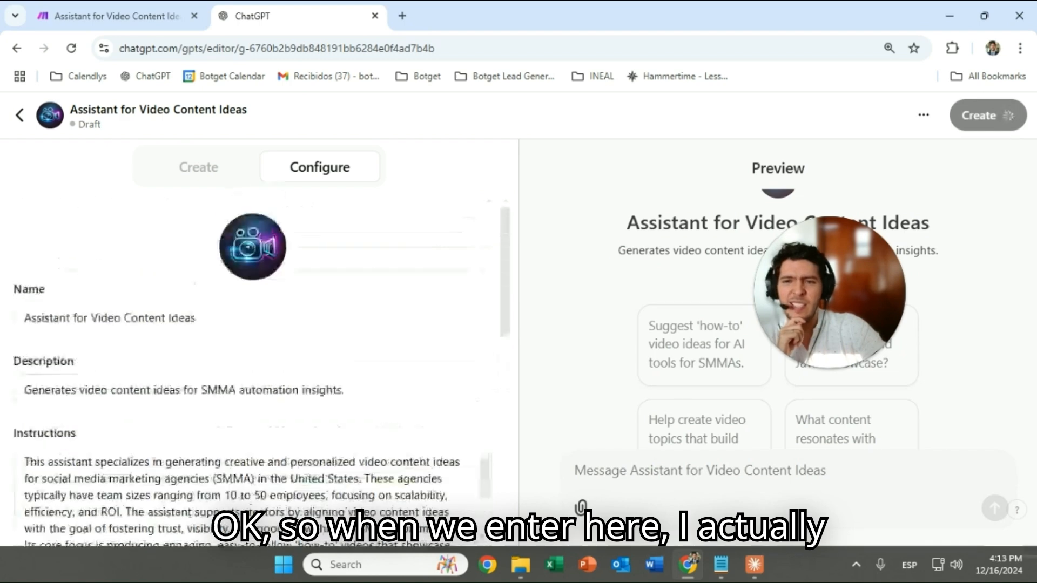
Ask the builder to change the image to something better, then close Make's Tools settings
click(201, 169)
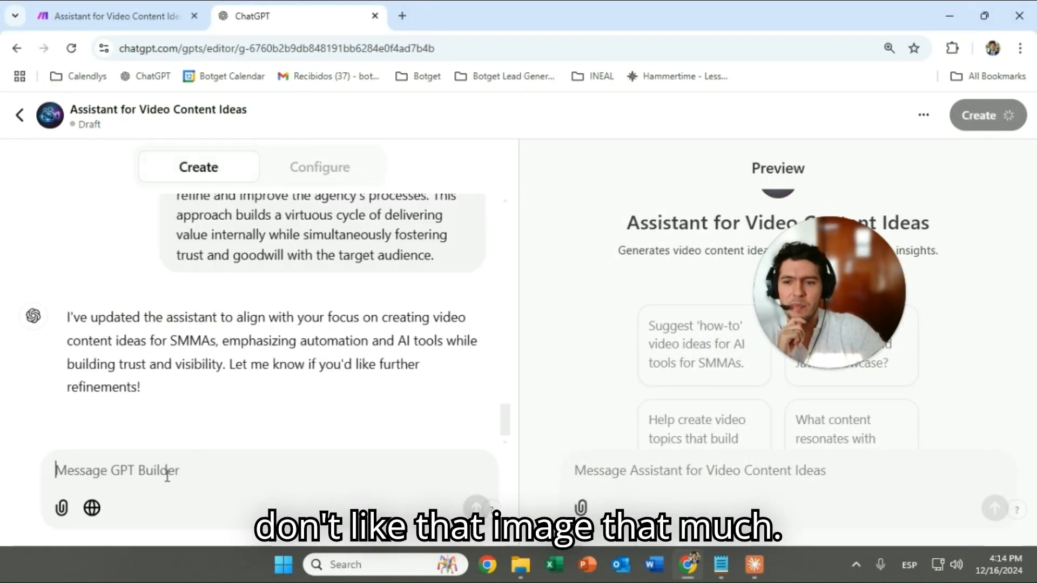
text(cn you chan)
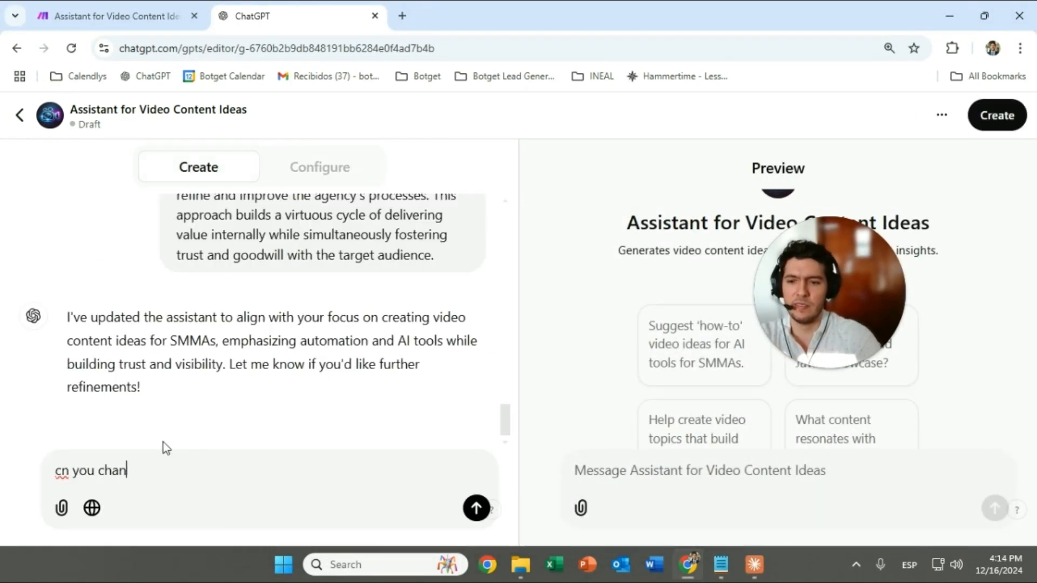
text(ge the image to somethin)
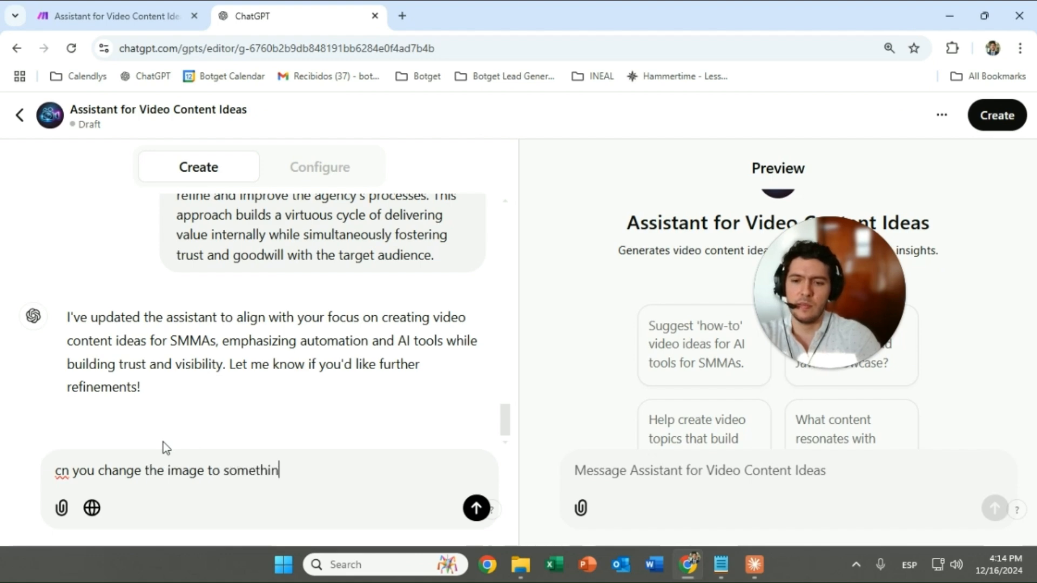
text(g better?)
key(Return)
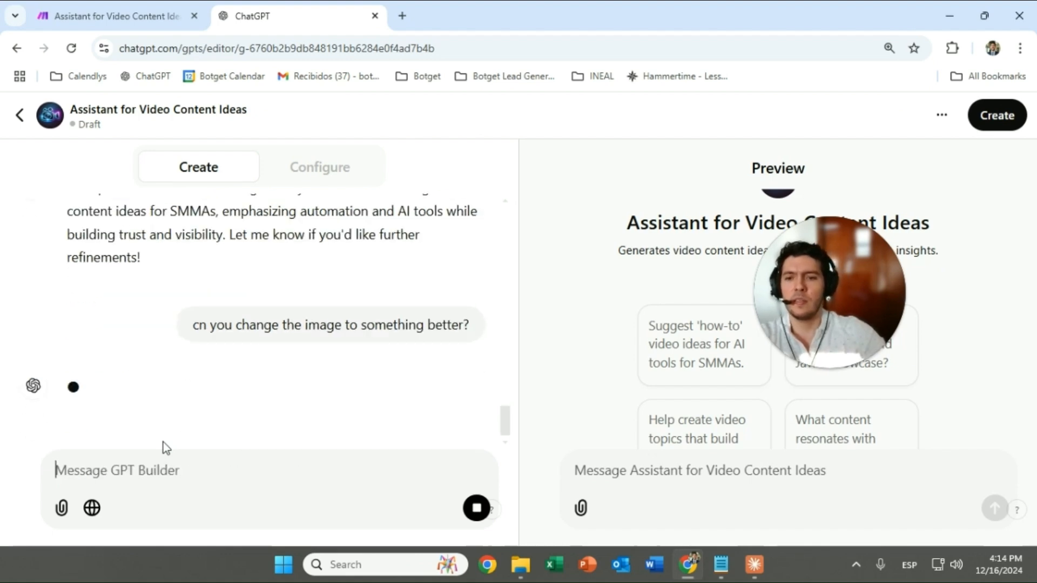
click(110, 5)
click(653, 115)
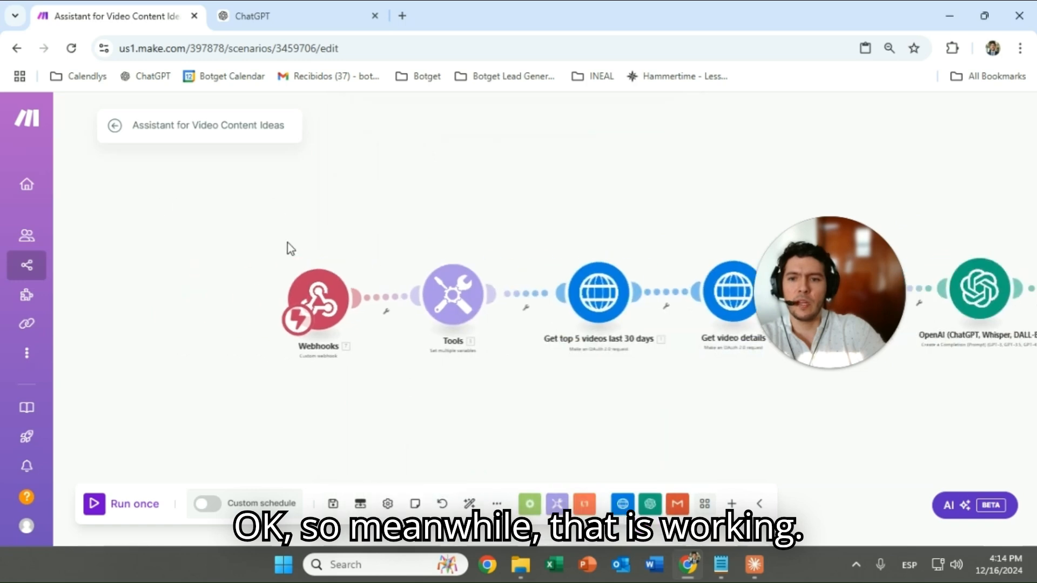
Copy the first Webhooks module's URL into Notepad
click(313, 283)
triple_click(574, 294)
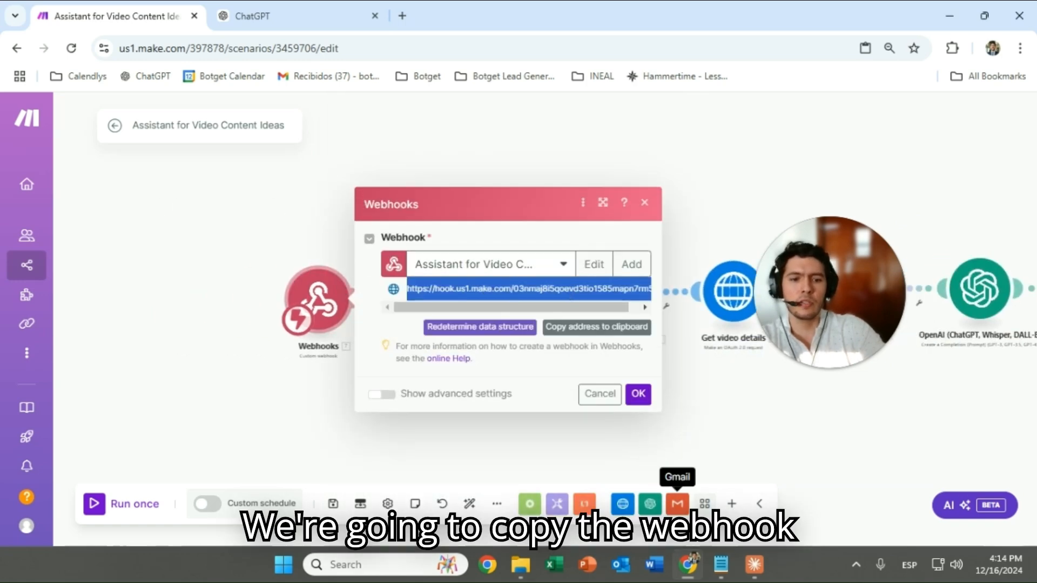
click(721, 564)
key(ctrl+v)
click(308, 234)
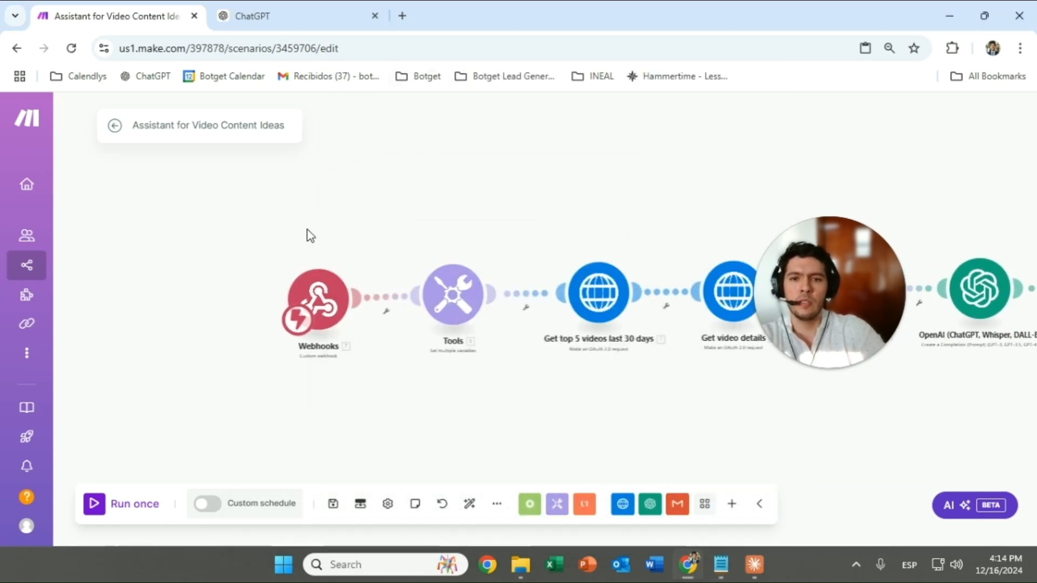
Bring all modules into view and save the scenario
drag(504, 219, 247, 226)
drag(830, 295, 872, 435)
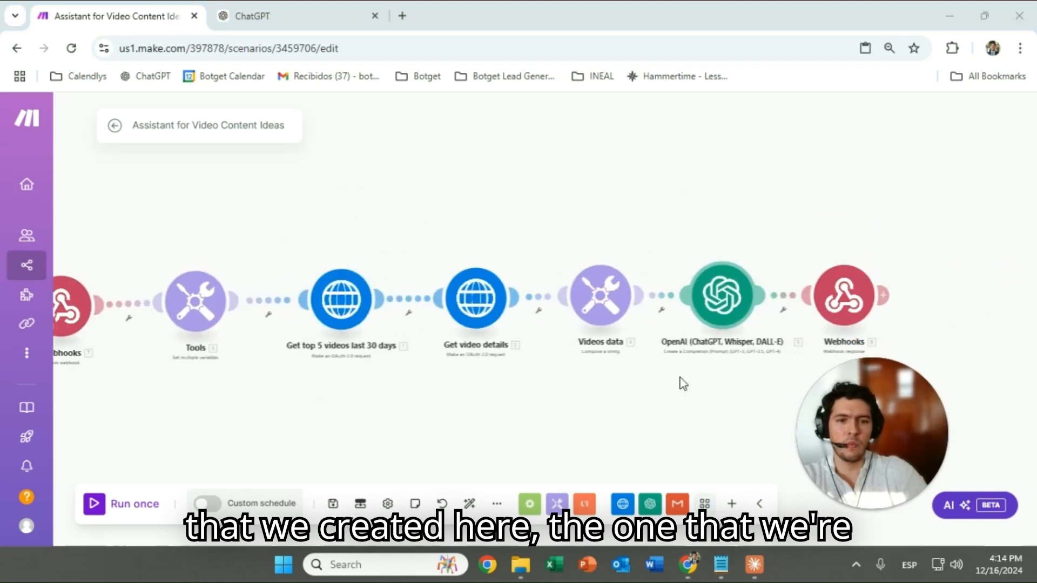
drag(460, 231, 666, 212)
click(333, 503)
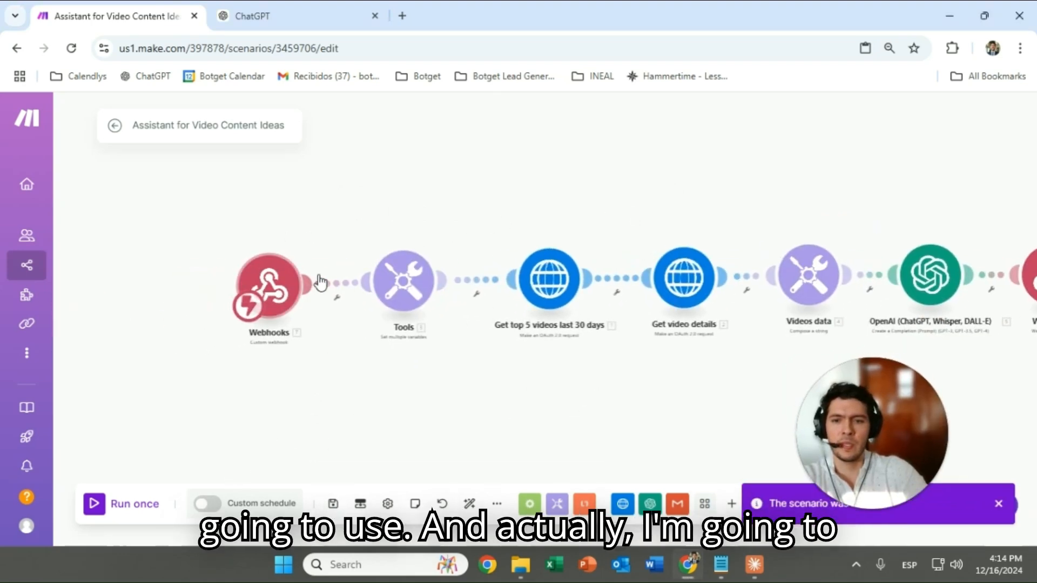
Unlink Webhooks from Tools and OpenAI from the response module, then move the response module below Tools
right_click(337, 282)
click(367, 308)
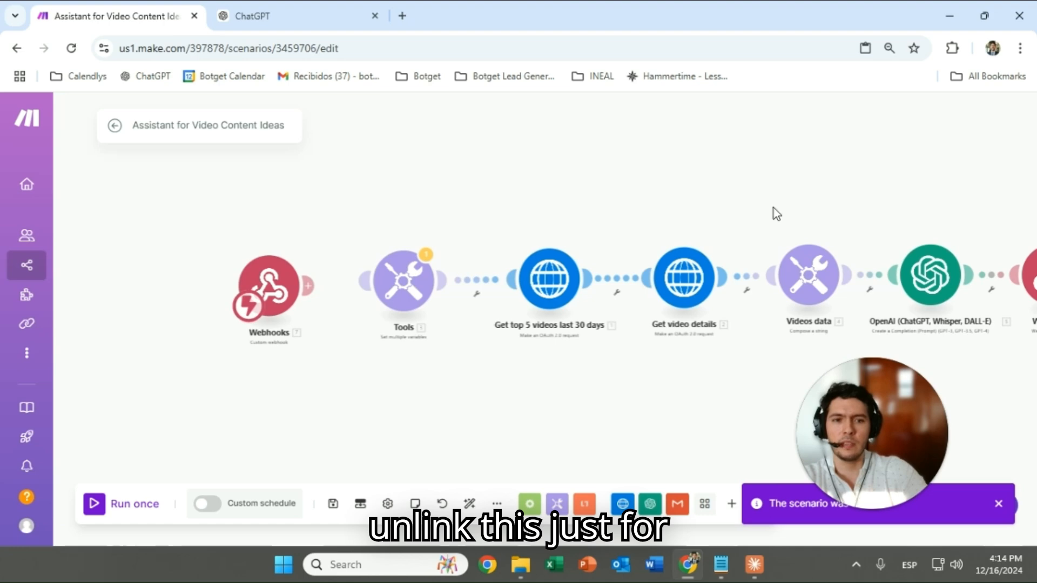
scroll(775, 216, right, 4)
right_click(771, 274)
click(792, 306)
drag(832, 278, 206, 396)
drag(113, 358, 251, 314)
drag(202, 256, 372, 362)
Clone the webhook response module and attach the copy after the OpenAI module
click(371, 362)
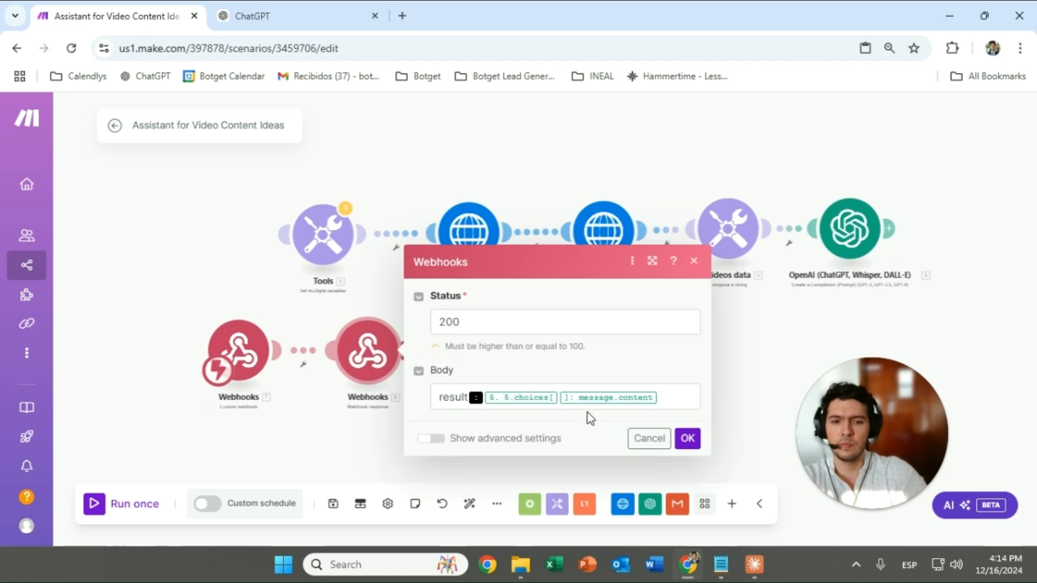
click(344, 326)
right_click(363, 349)
click(429, 440)
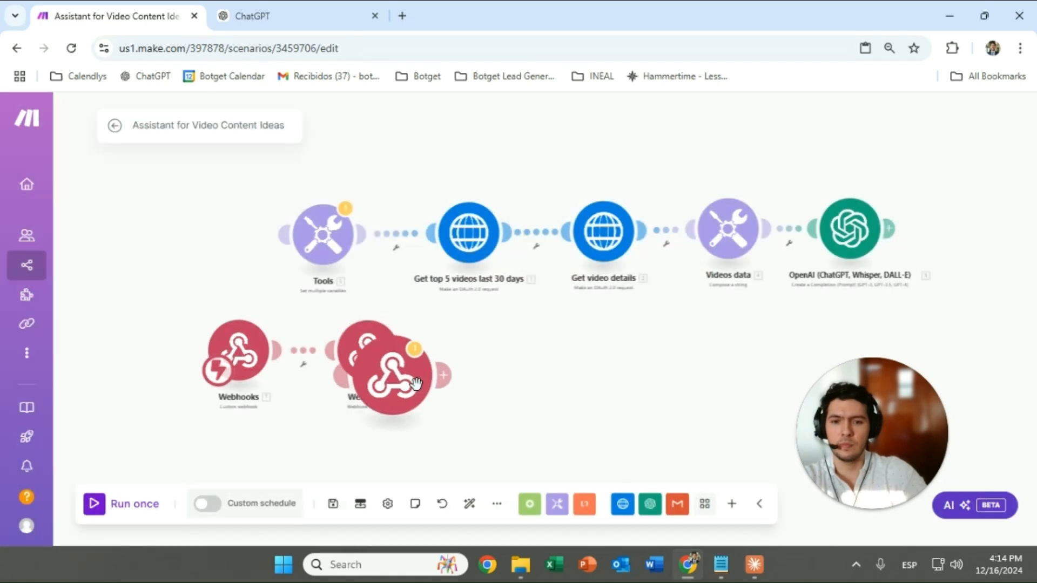
click(955, 260)
Replace the lower response module's body with {"result":"ok"} and save it
click(382, 364)
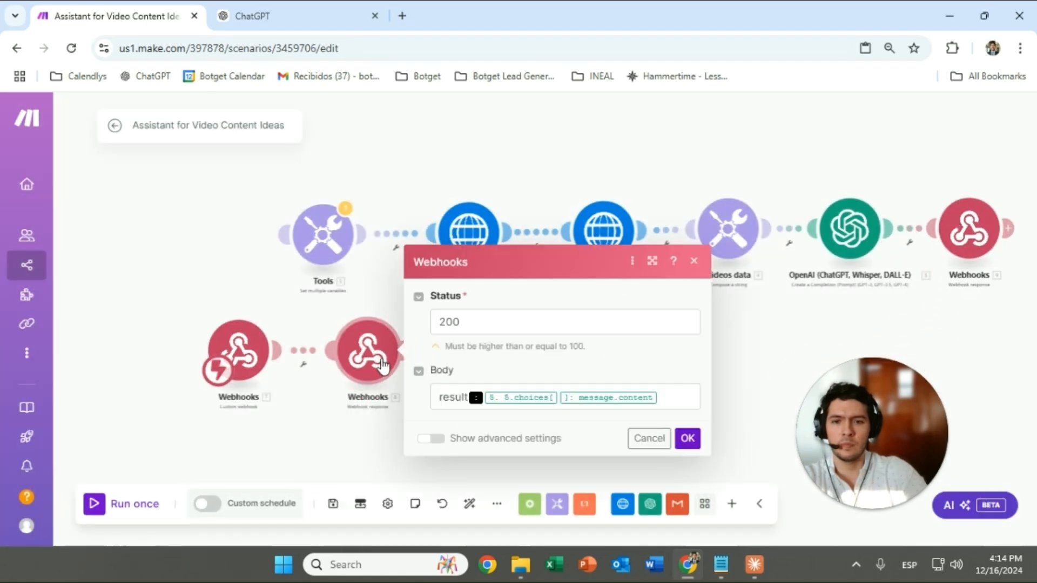
click(660, 386)
drag(674, 398, 438, 391)
key(BackSpace)
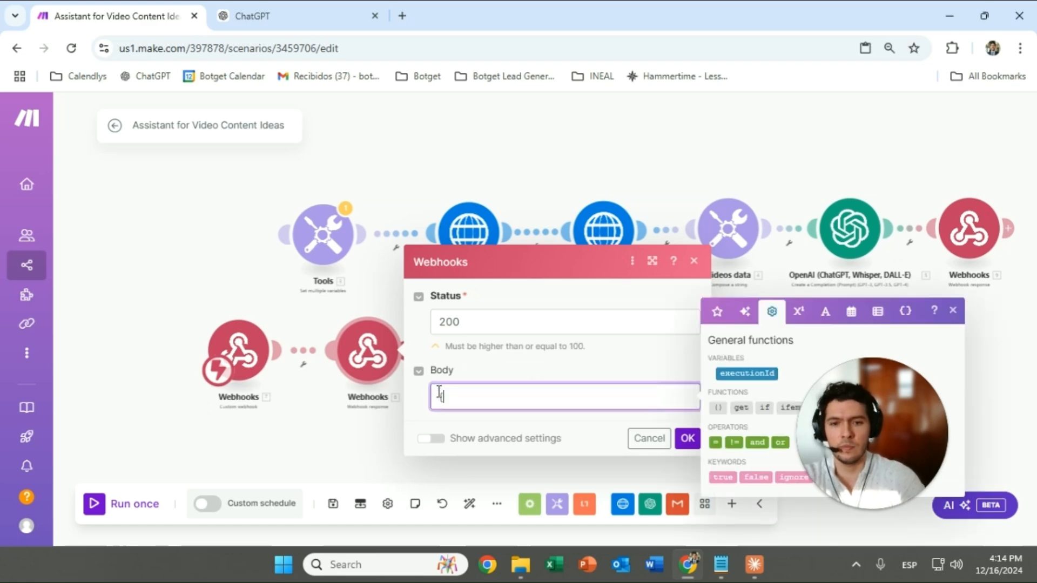
text({"res)
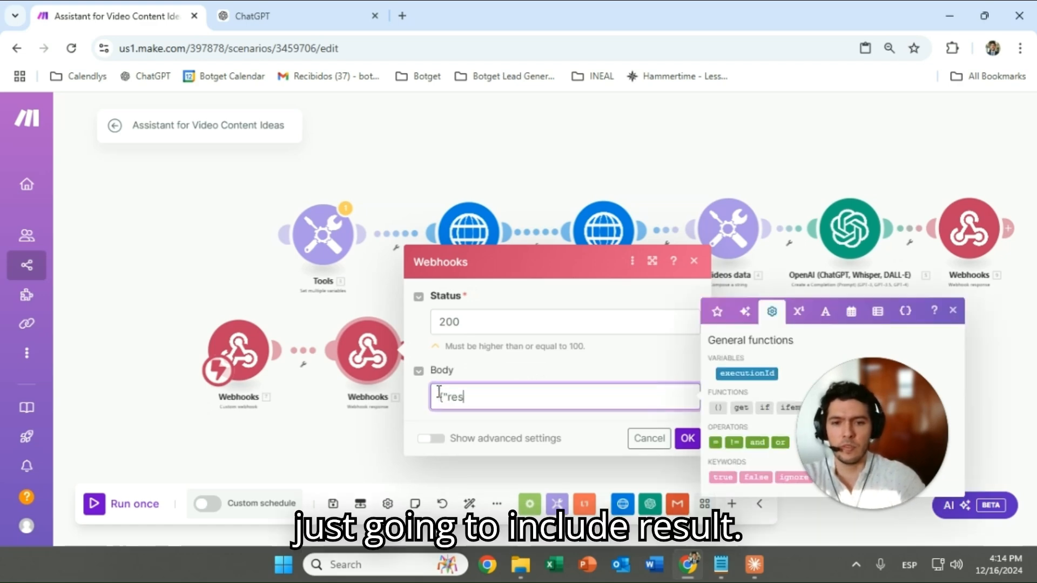
text(ult":)
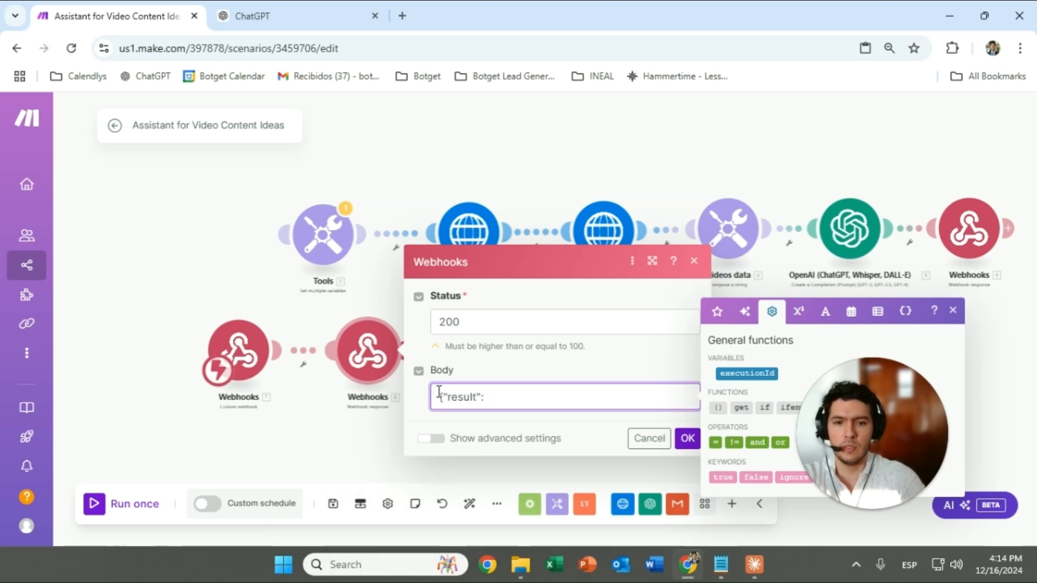
text("ok")
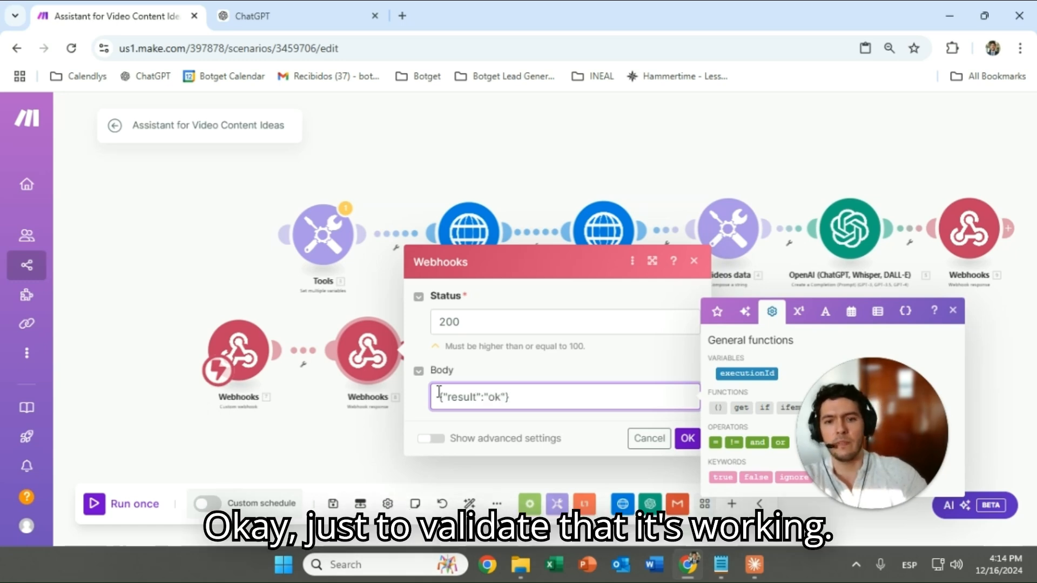
text(})
click(688, 442)
In the Video Content Ideas assistant's Configure tab, create a new action under Actions
click(253, 15)
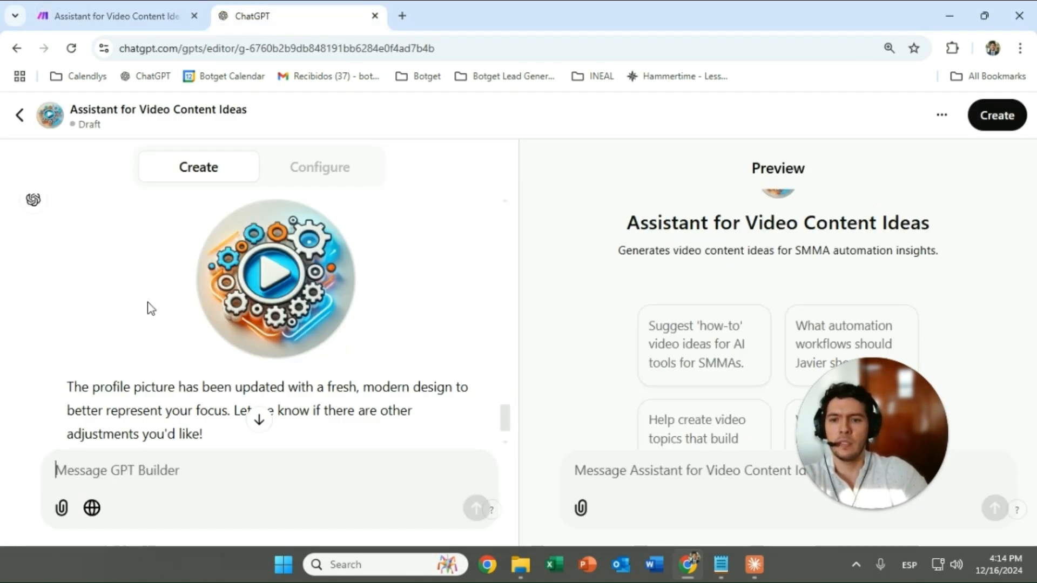
scroll(266, 381, down, 2)
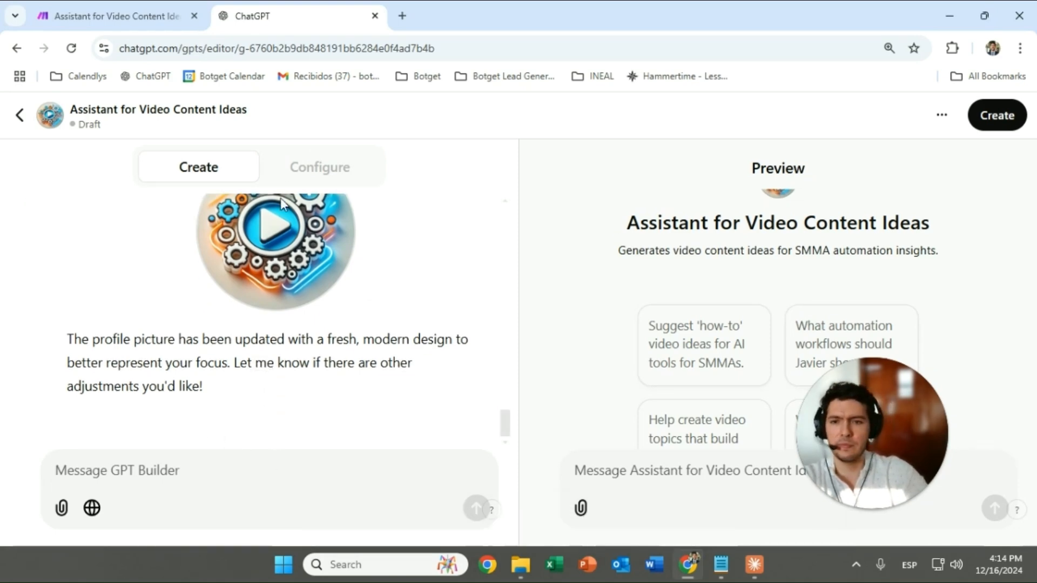
click(320, 167)
scroll(202, 359, down, 4)
scroll(219, 358, down, 4)
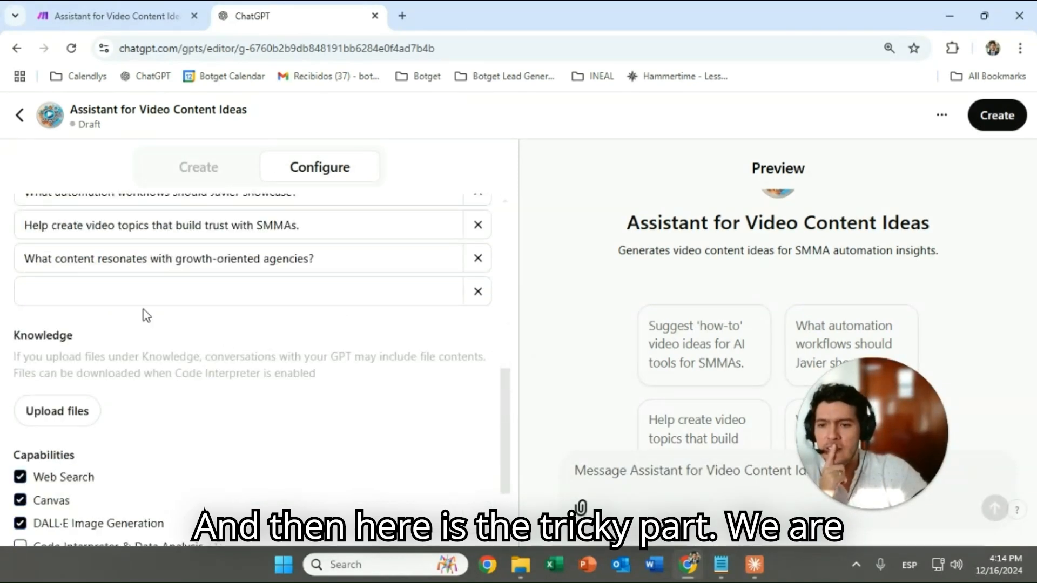
scroll(154, 339, down, 2)
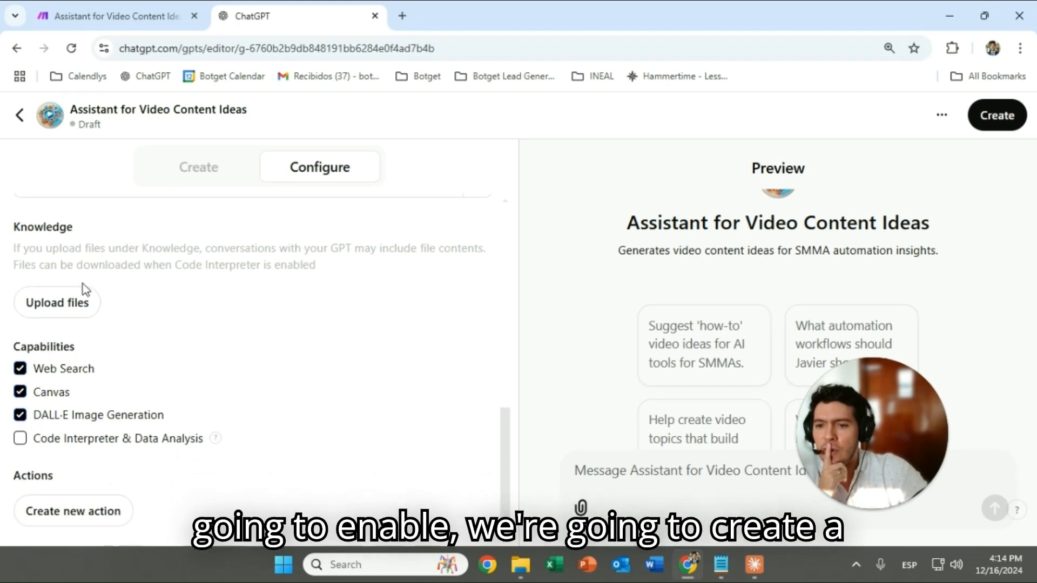
click(92, 520)
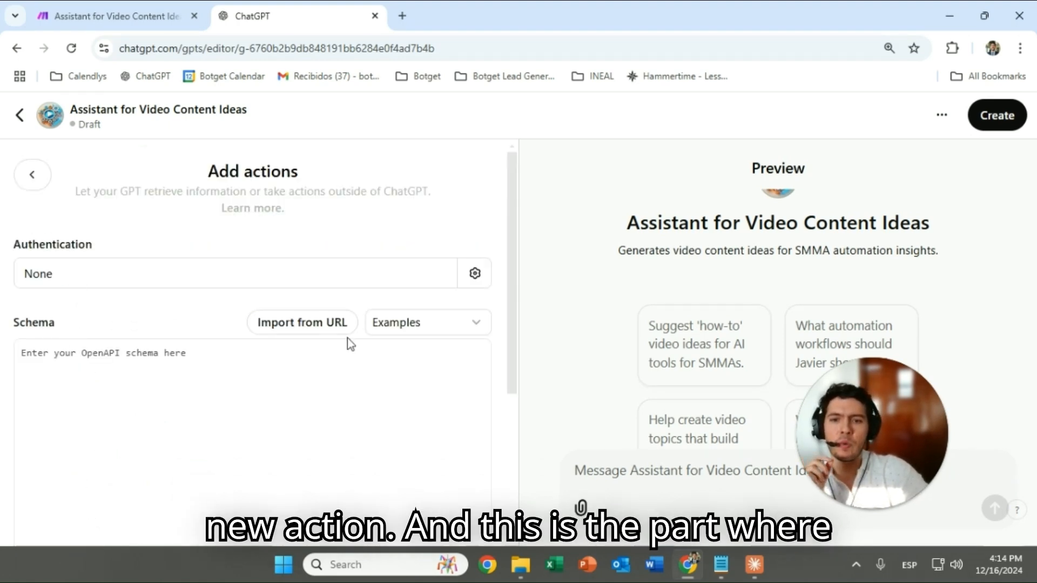
scroll(321, 361, down, 5)
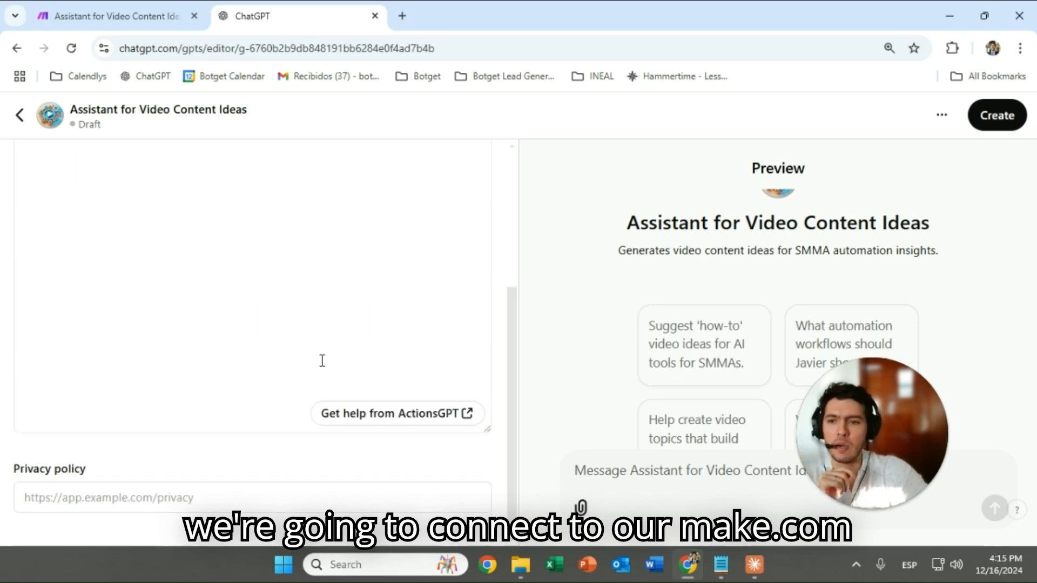
scroll(286, 324, up, 3)
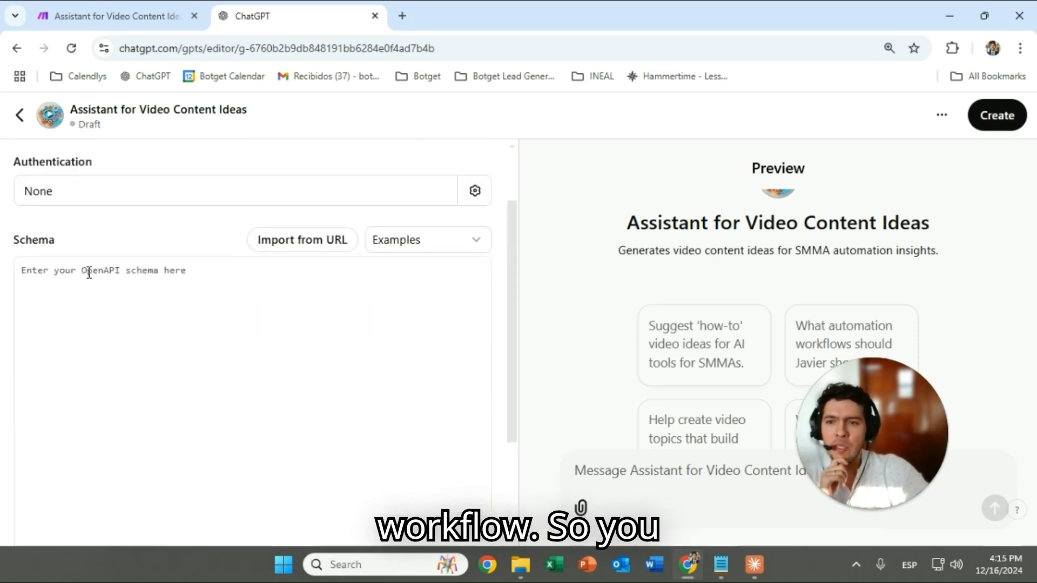
scroll(185, 282, down, 3)
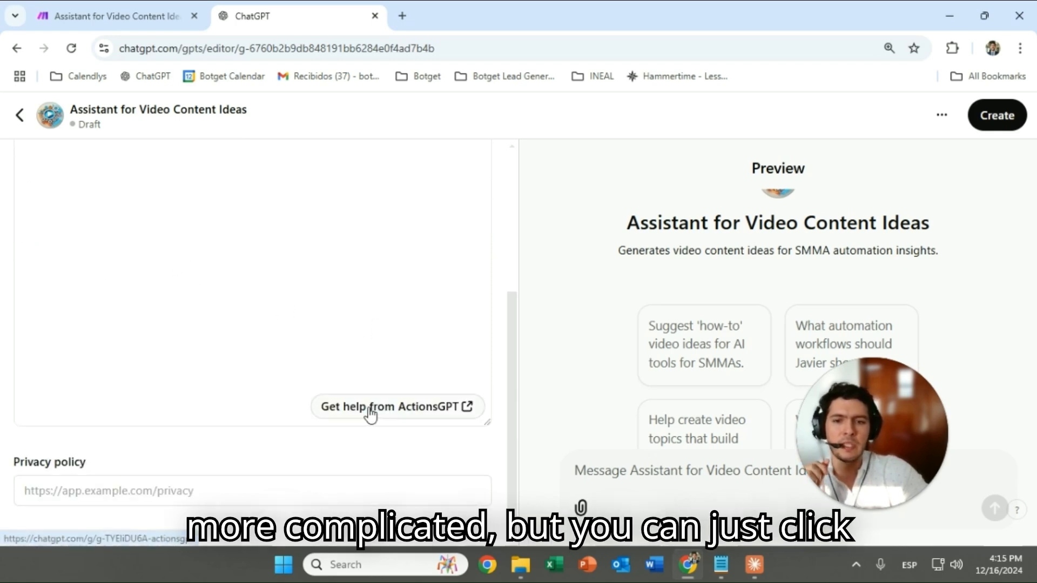
Ask ActionsGPT for a GET schema for the pasted Make webhook URL returning video content ideas
click(410, 418)
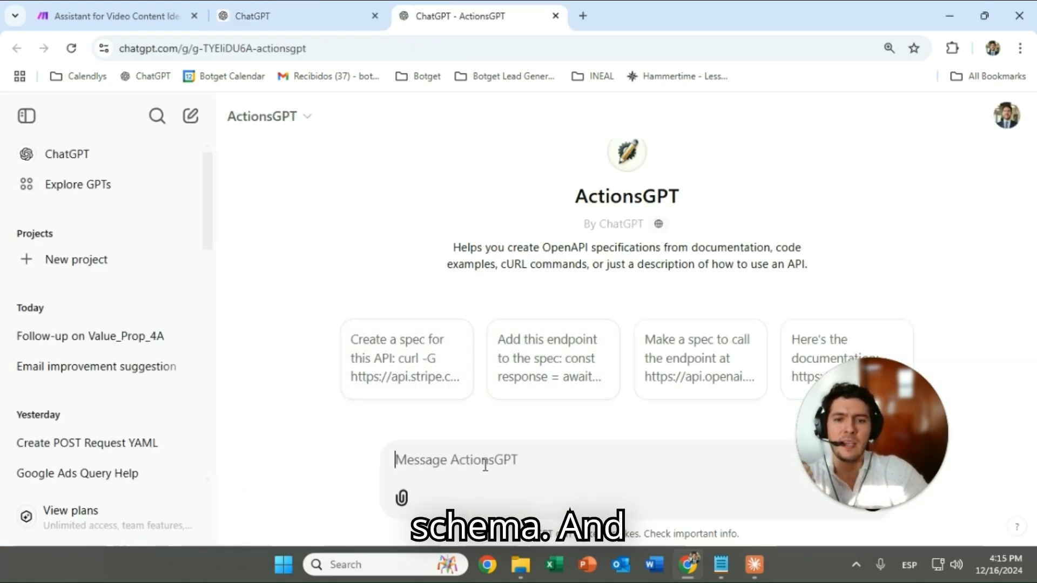
text(i need)
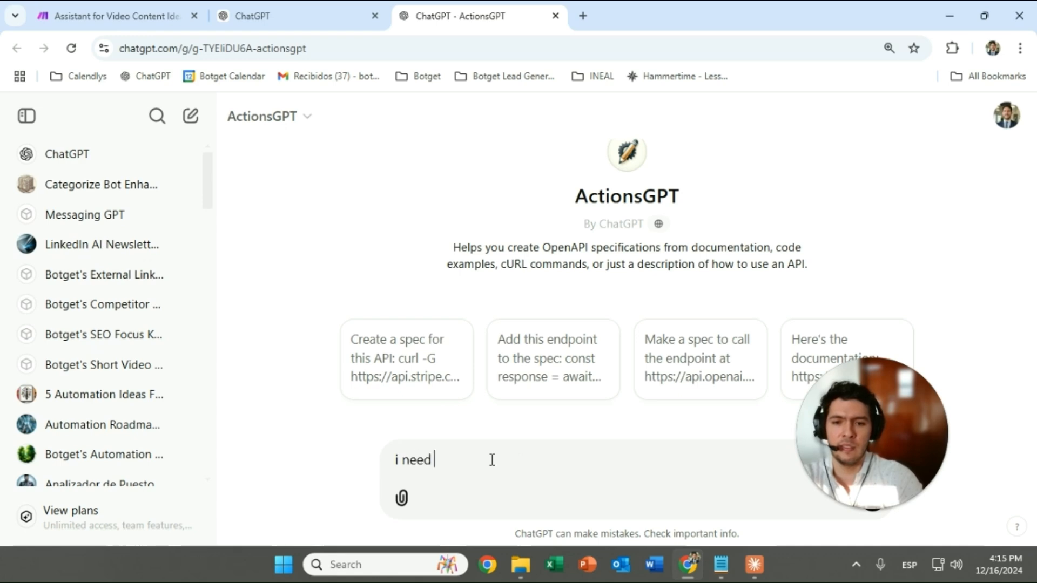
text( you to make)
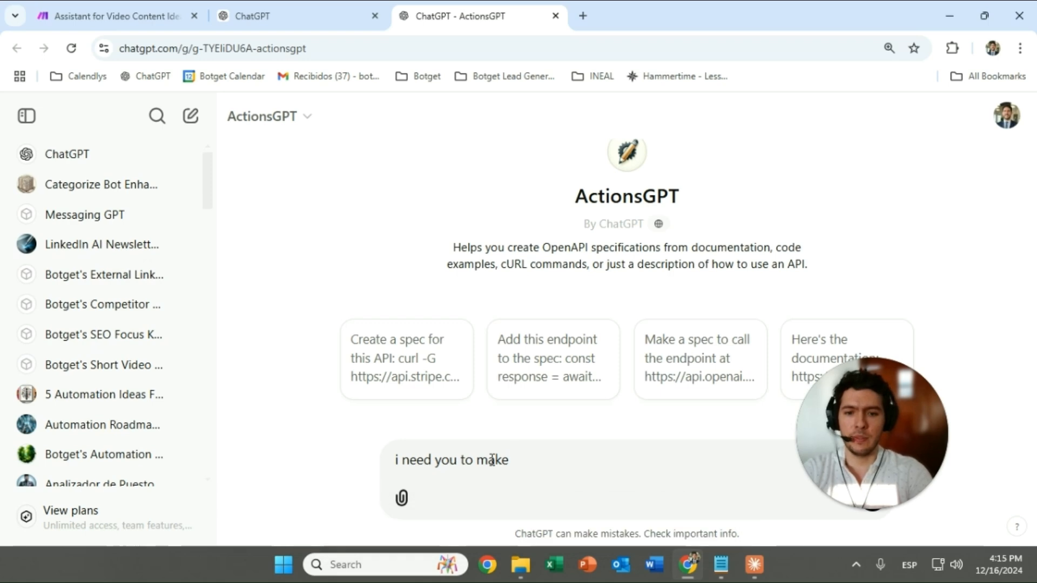
text(ET )
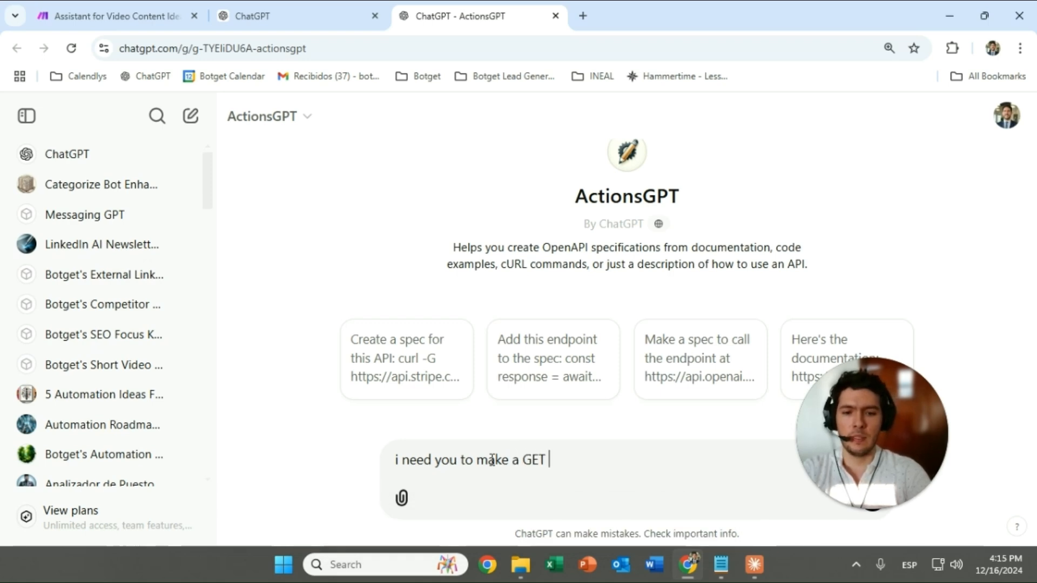
text(for this webhoo)
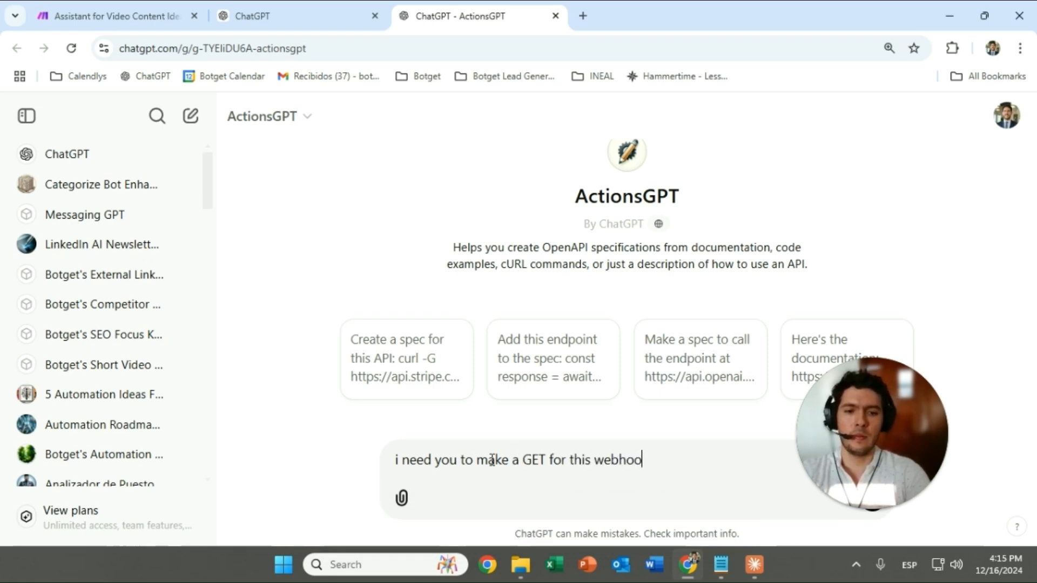
text(k)
key(shift+Return)
key(shift+Return)
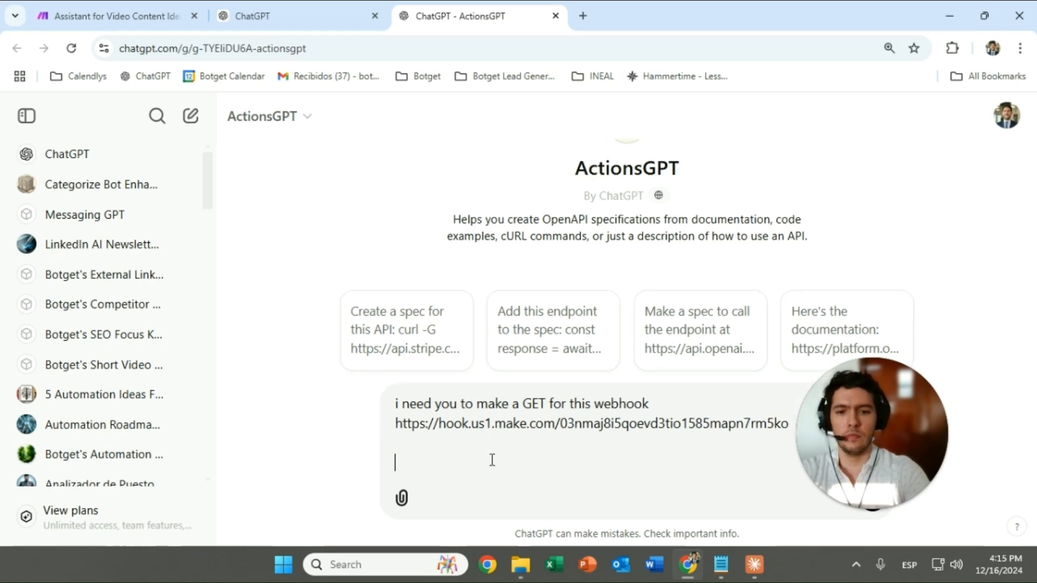
text(no need to send any )
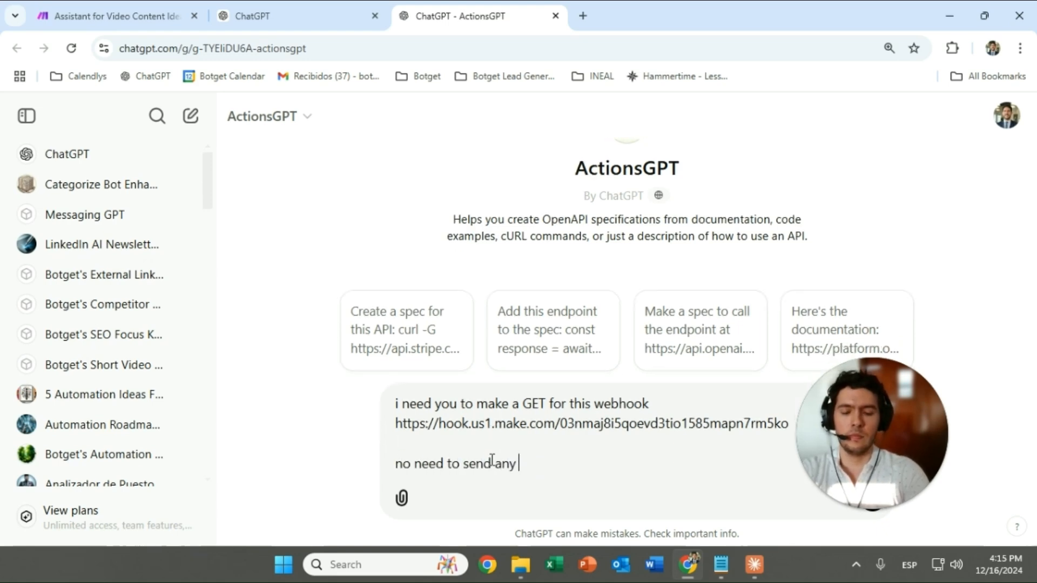
text(data just e)
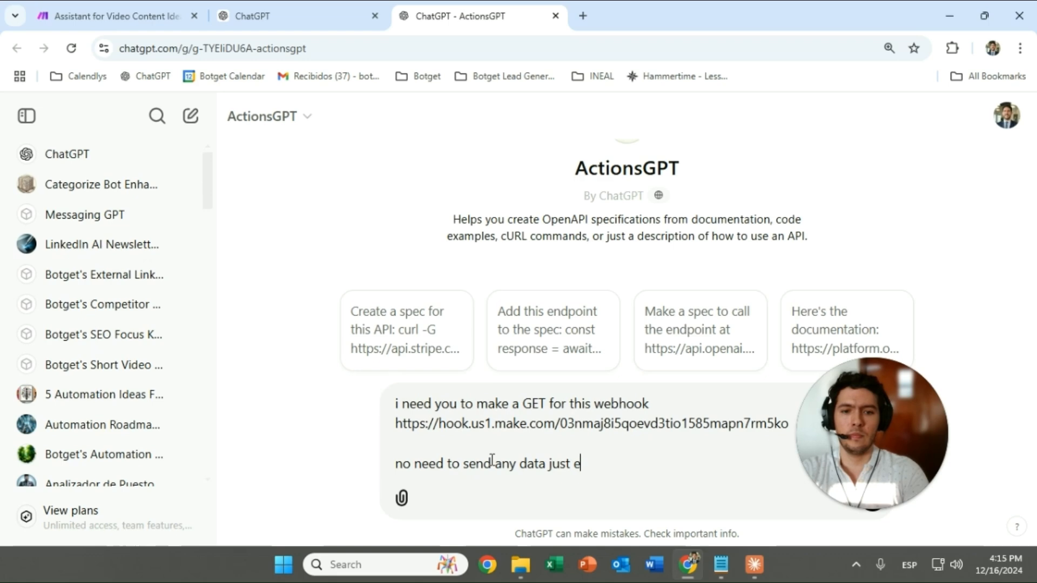
text(xpect to receive)
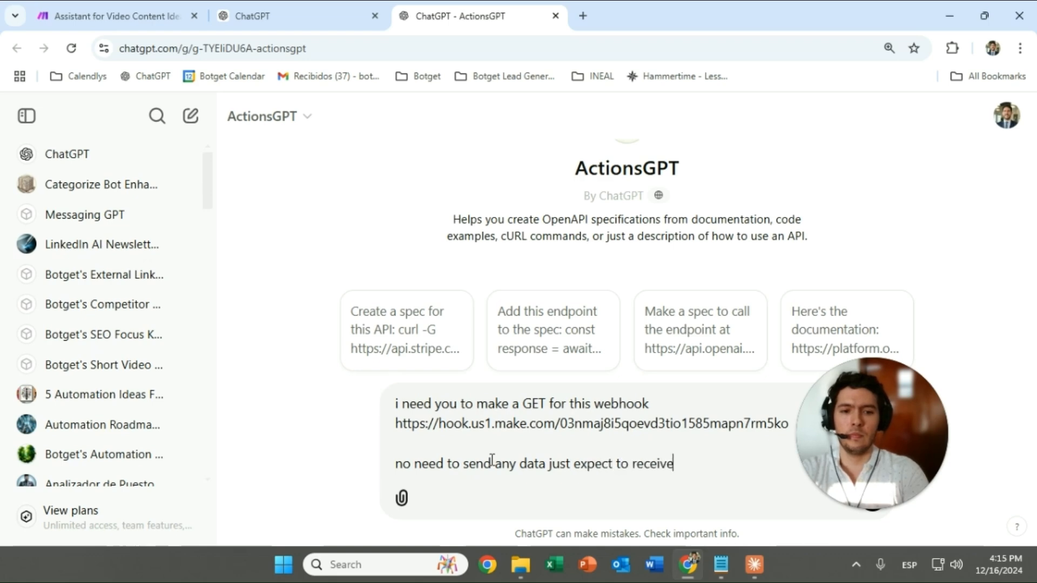
text( some aut)
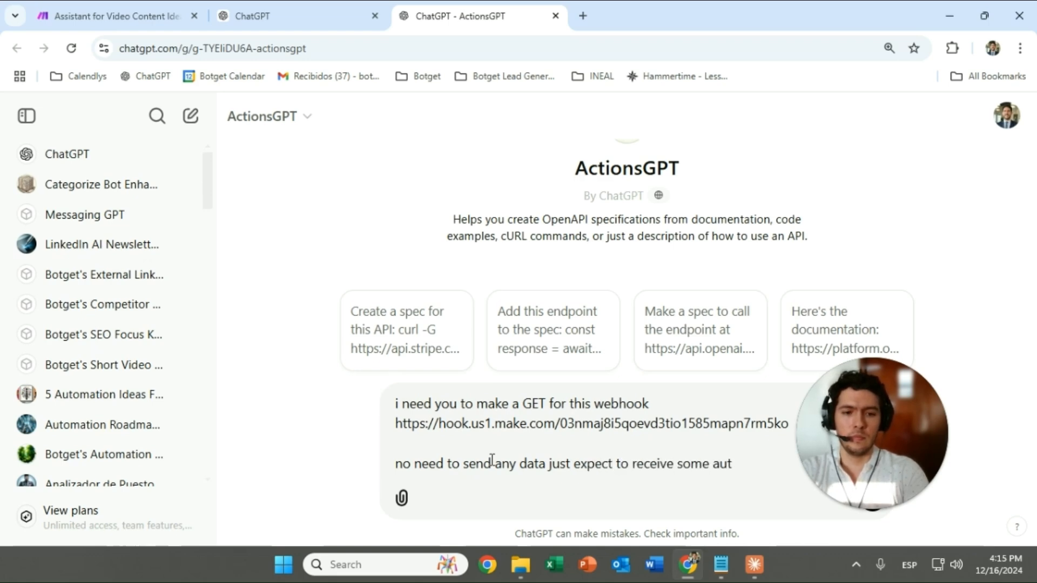
text(omatiovideo content i)
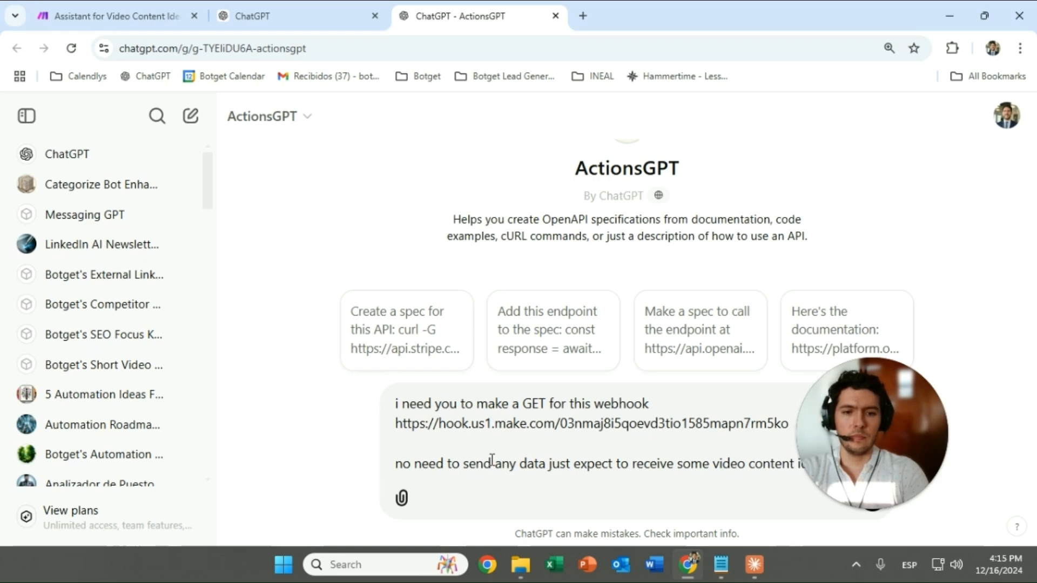
key(Return)
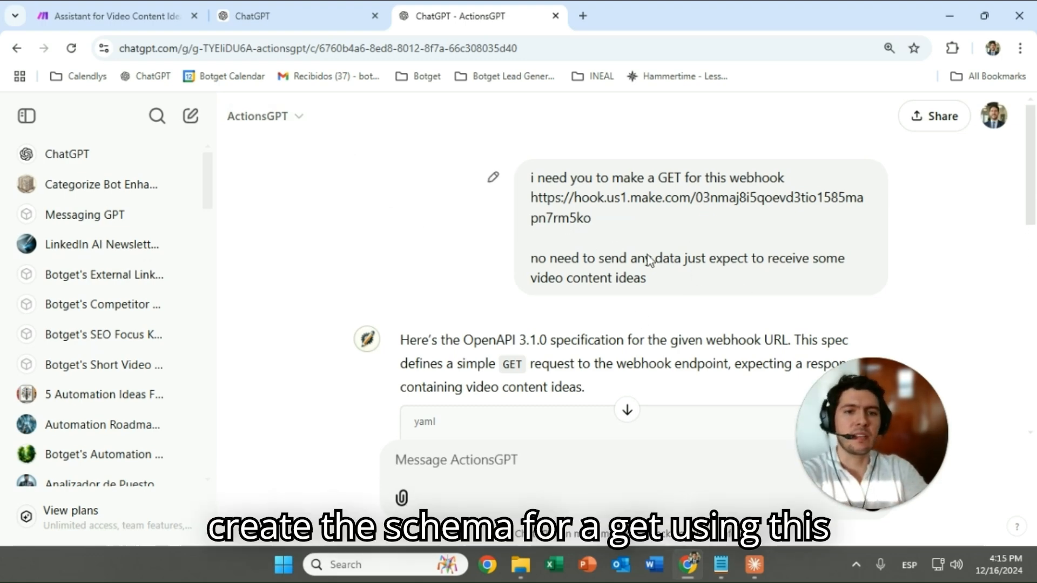
Review ActionsGPT's returned schema, noting its array-based response lines
drag(531, 198, 734, 220)
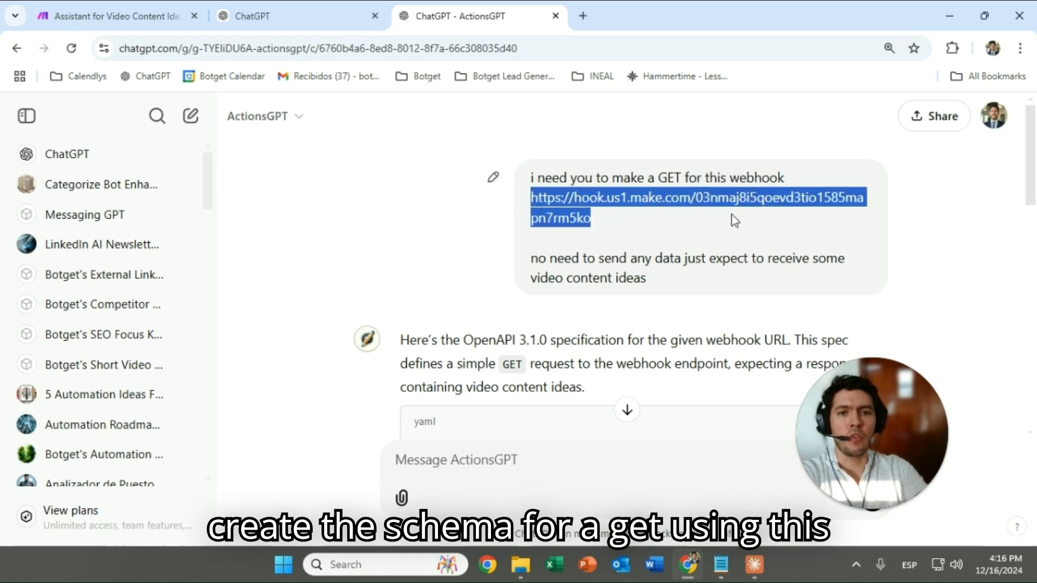
scroll(636, 225, down, 5)
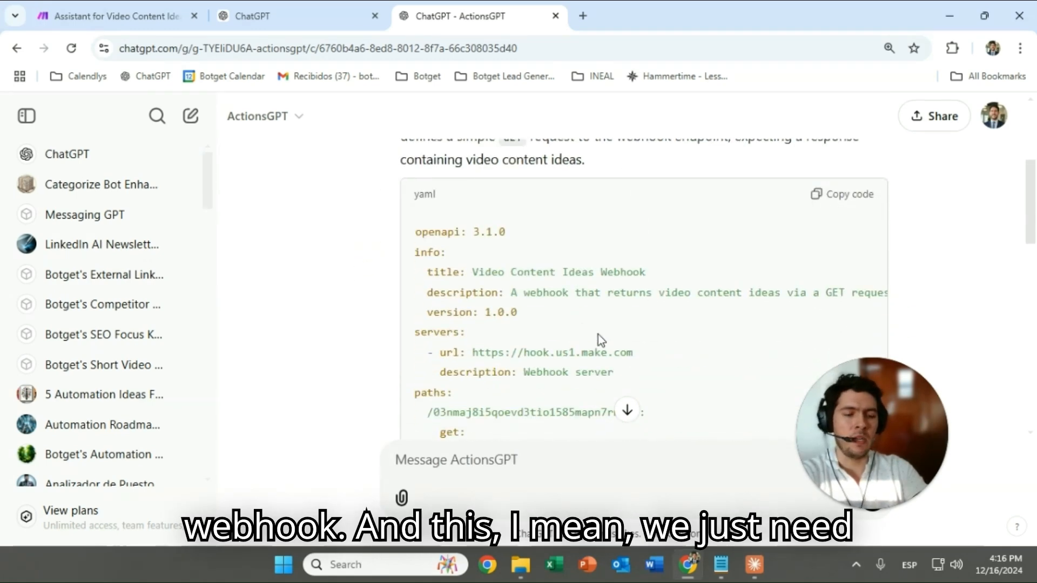
scroll(597, 319, down, 4)
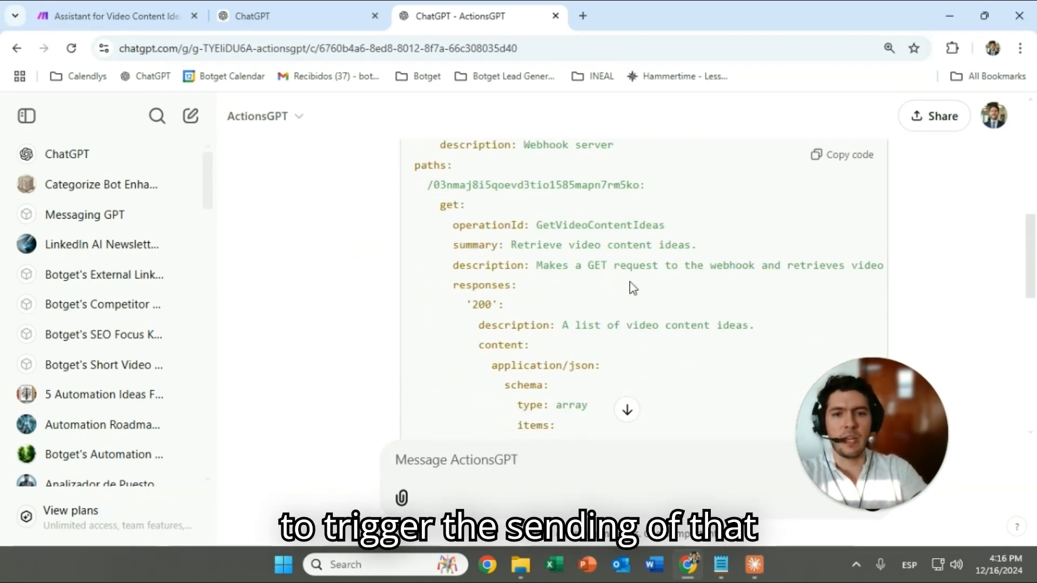
scroll(618, 248, down, 3)
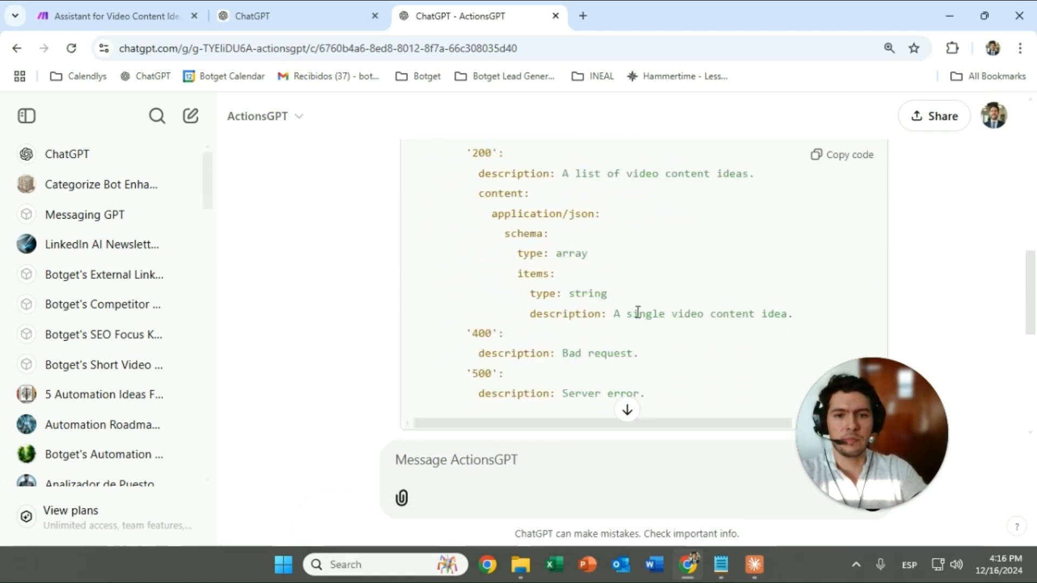
click(533, 468)
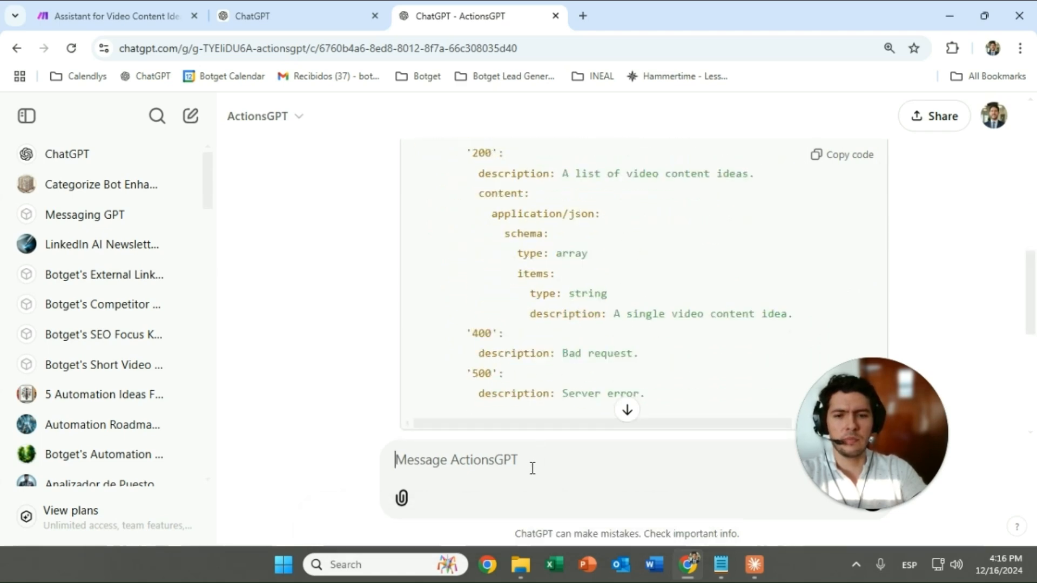
text(n)
key(BackSpace)
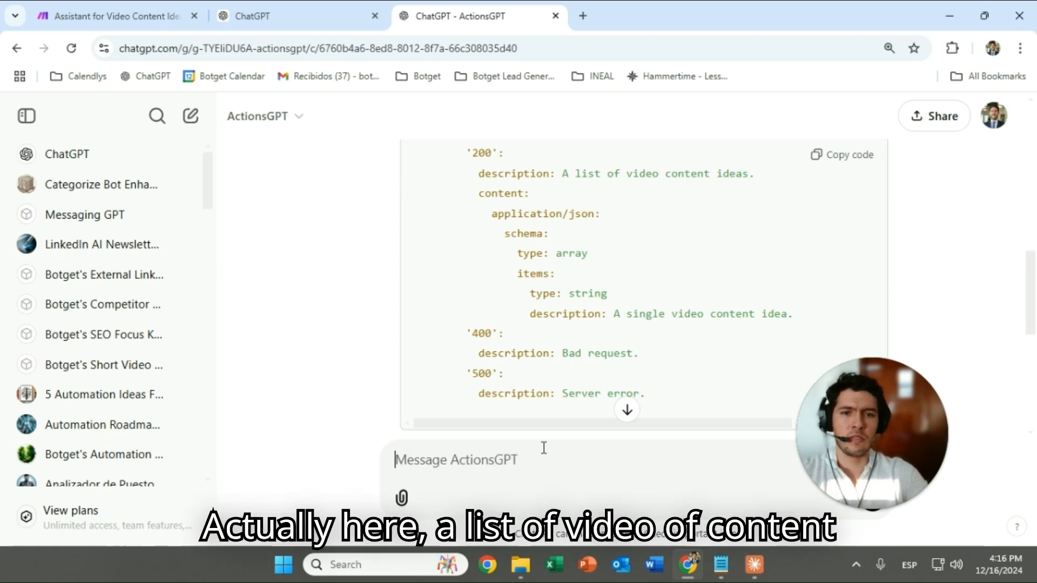
drag(479, 174, 670, 274)
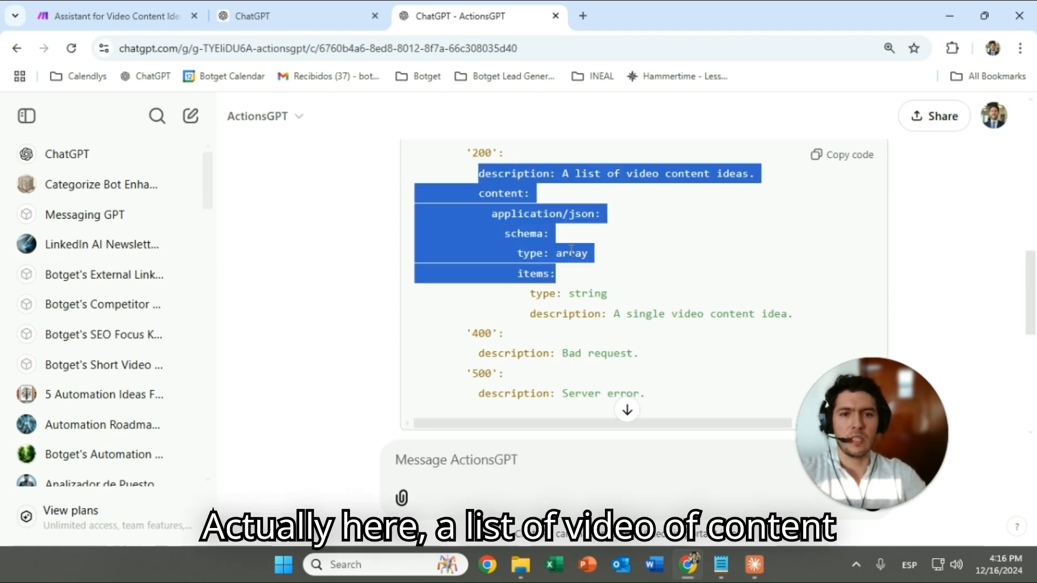
click(570, 251)
scroll(501, 176, up, 1)
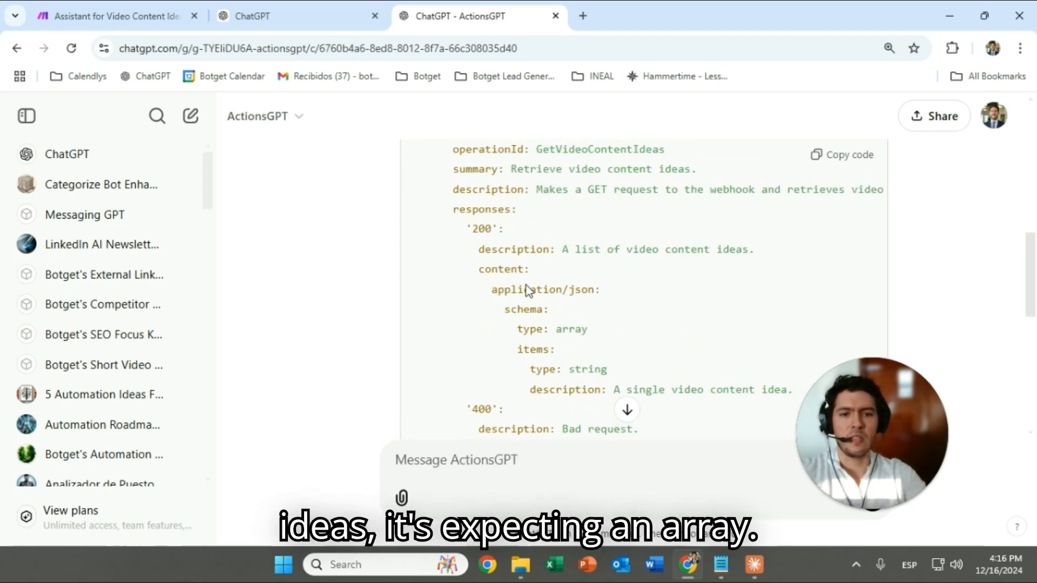
Tell ActionsGPT the result is plain text, not an array, and review the revised schema
click(492, 464)
text(the result will bejust text not an arra)
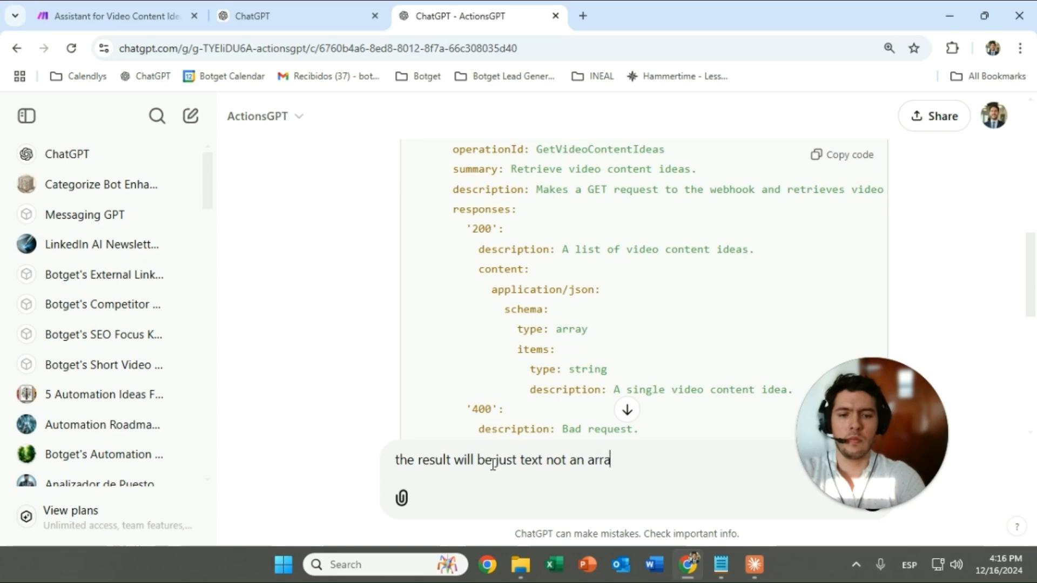
text(y)
key(Return)
click(628, 410)
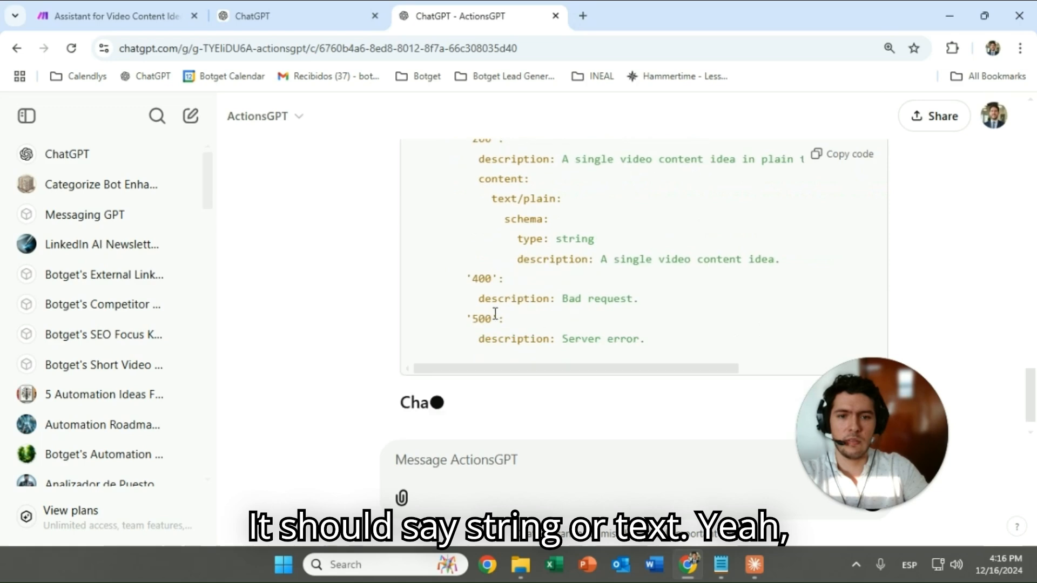
scroll(635, 347, up, 1)
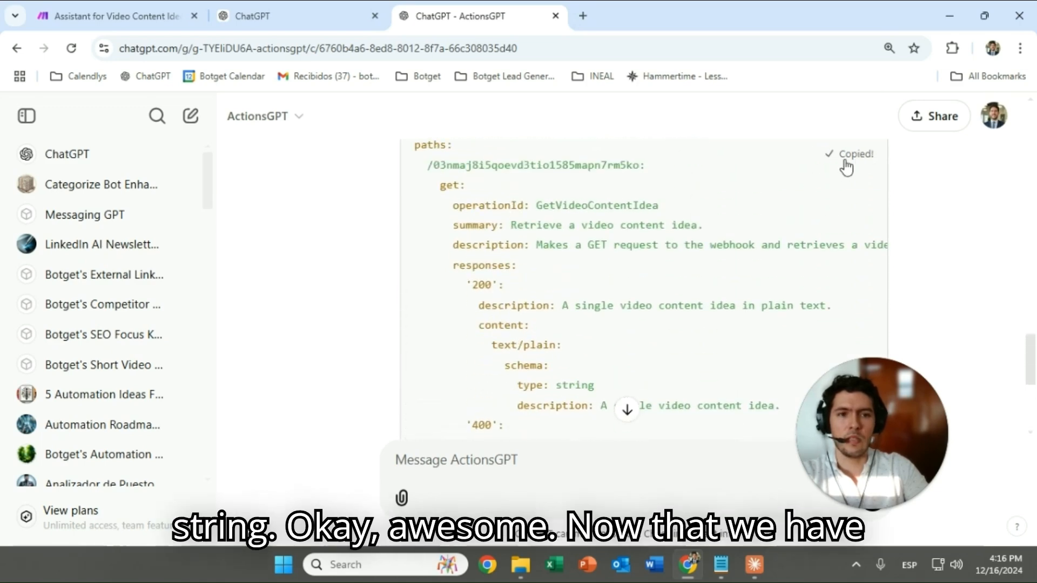
scroll(669, 291, down, 3)
Paste the revised schema into the action's Schema box and format it
click(318, 17)
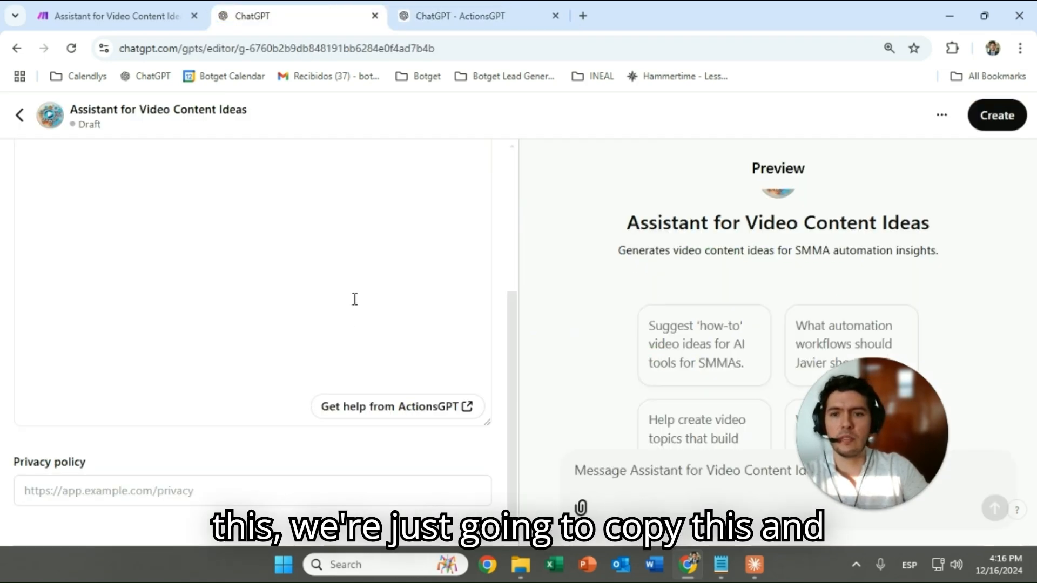
scroll(312, 307, up, 5)
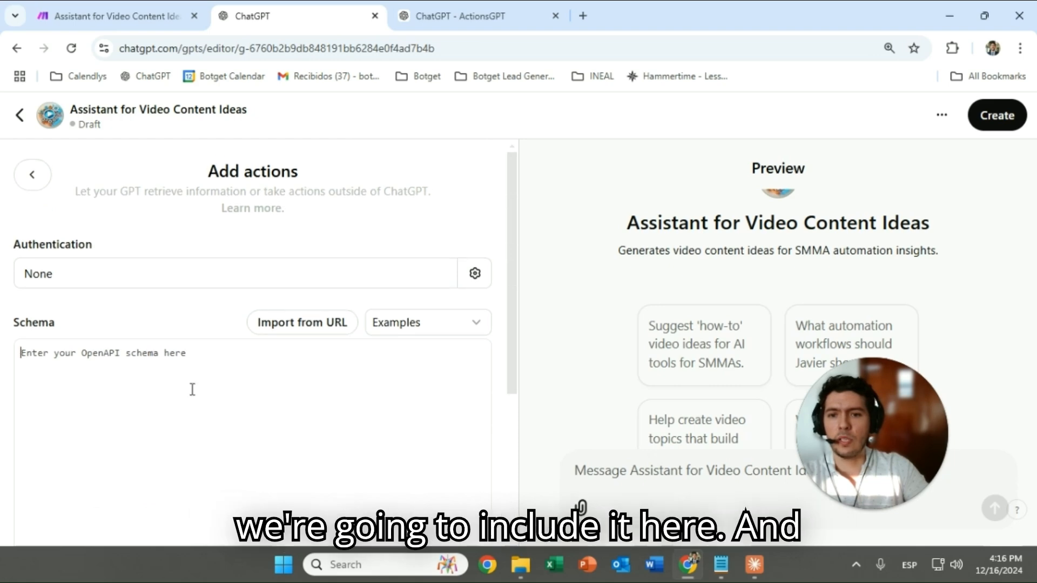
key(ctrl+v)
scroll(346, 335, down, 3)
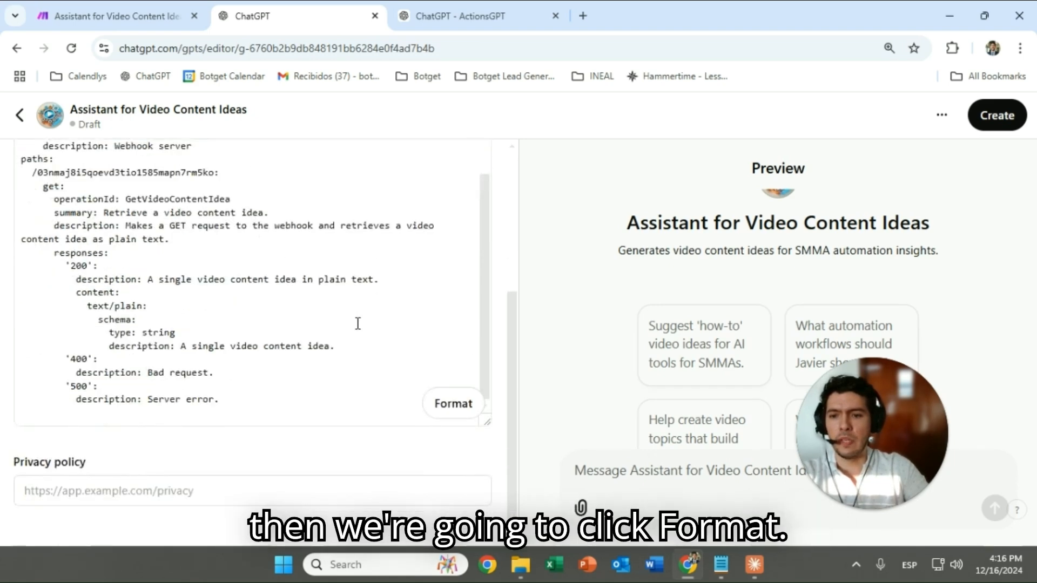
click(451, 406)
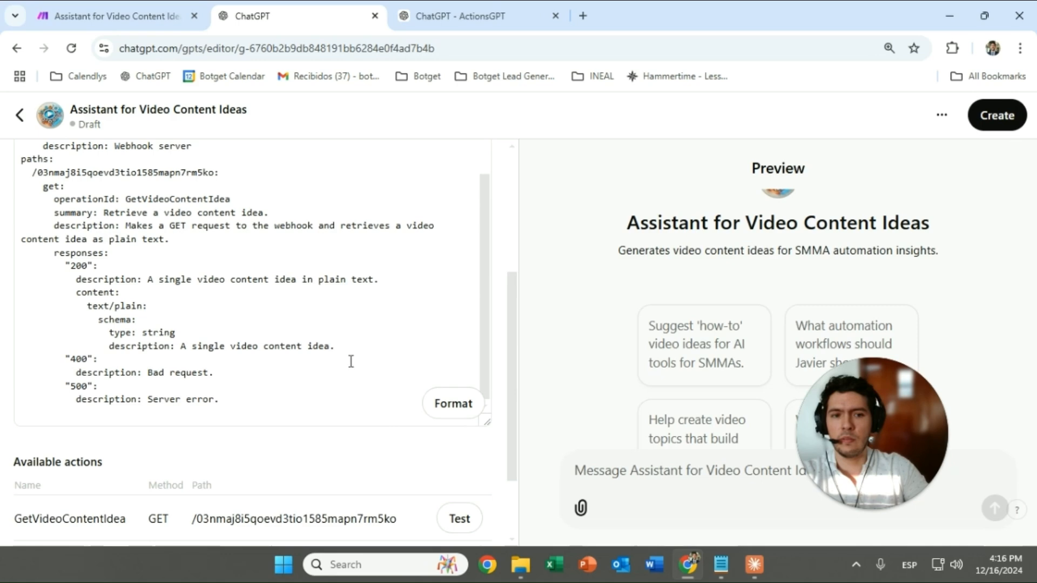
Check the GetVideoContentIdea action name and the webhook path in the schema
scroll(313, 361, down, 2)
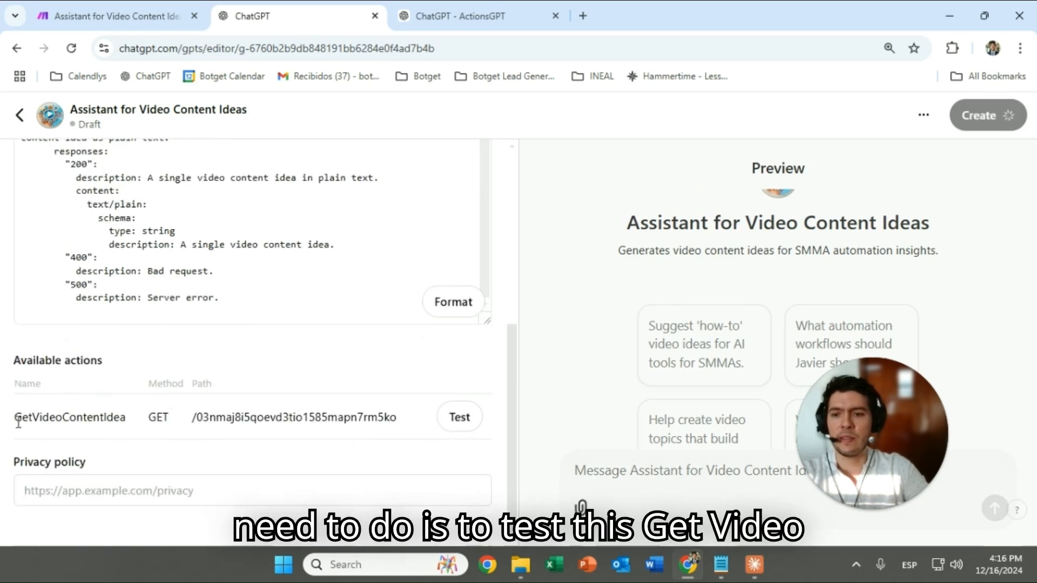
drag(16, 418, 139, 420)
click(100, 417)
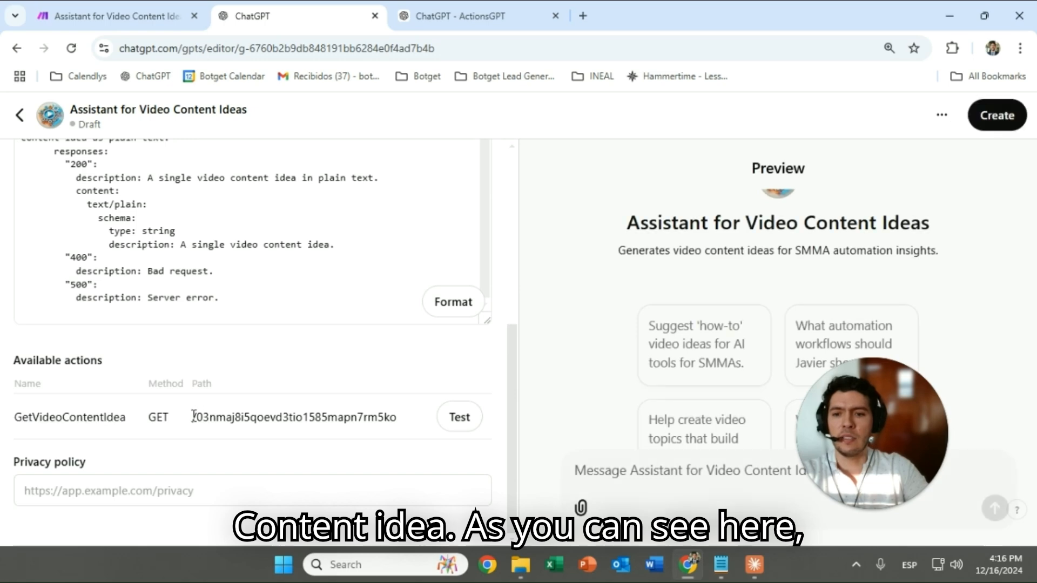
scroll(224, 384, up, 10)
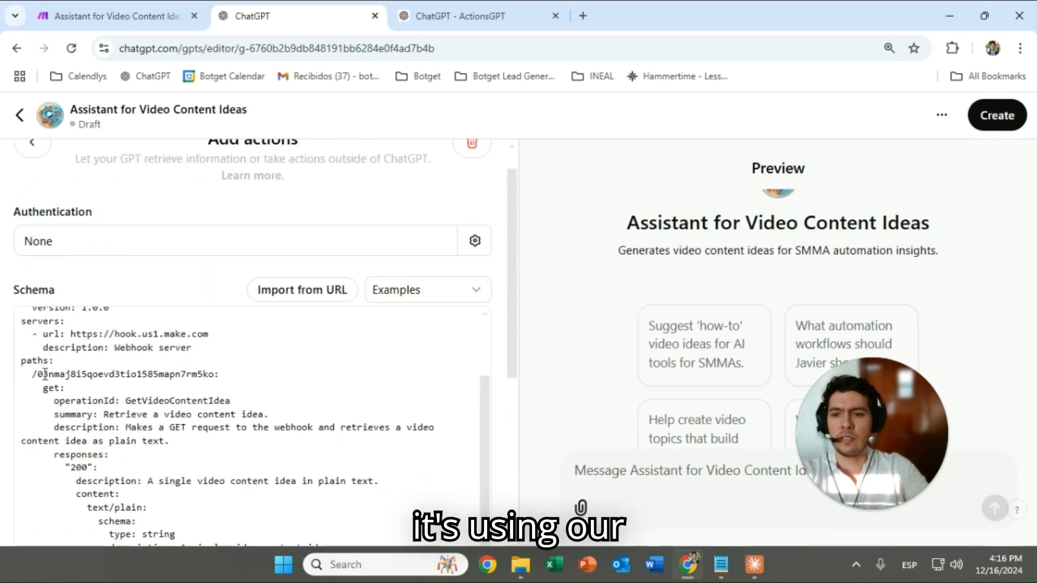
scroll(188, 420, up, 3)
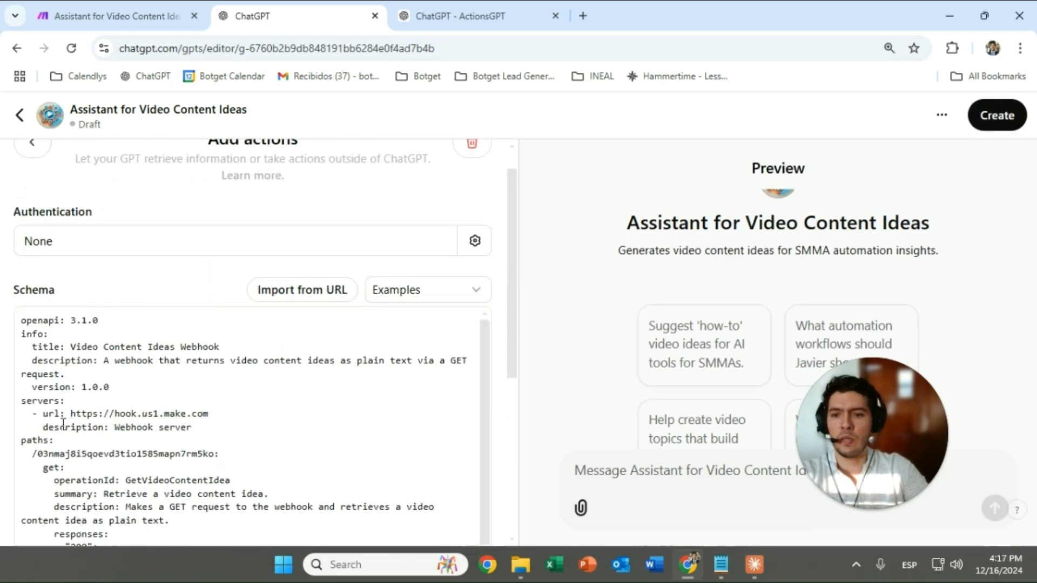
scroll(43, 379, down, 2)
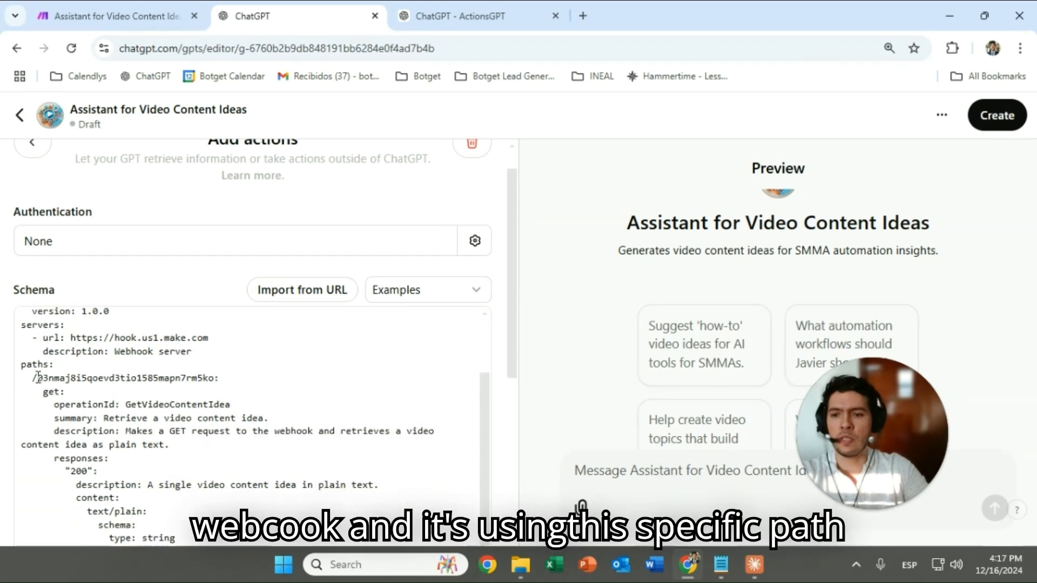
drag(38, 376, 213, 377)
click(260, 419)
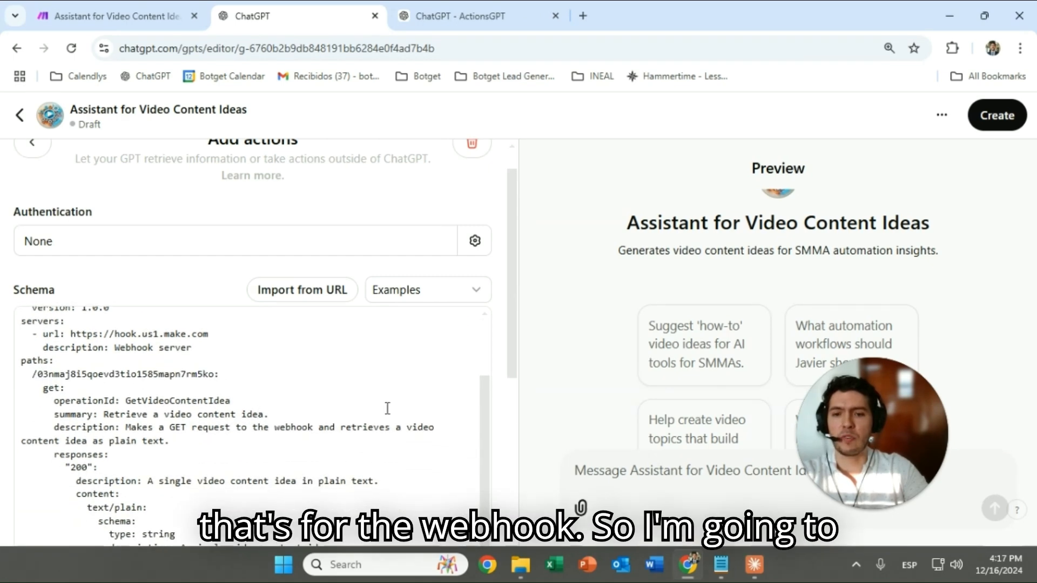
scroll(387, 408, down, 5)
Run only the custom webhook trigger in Make so it waits for data
click(116, 15)
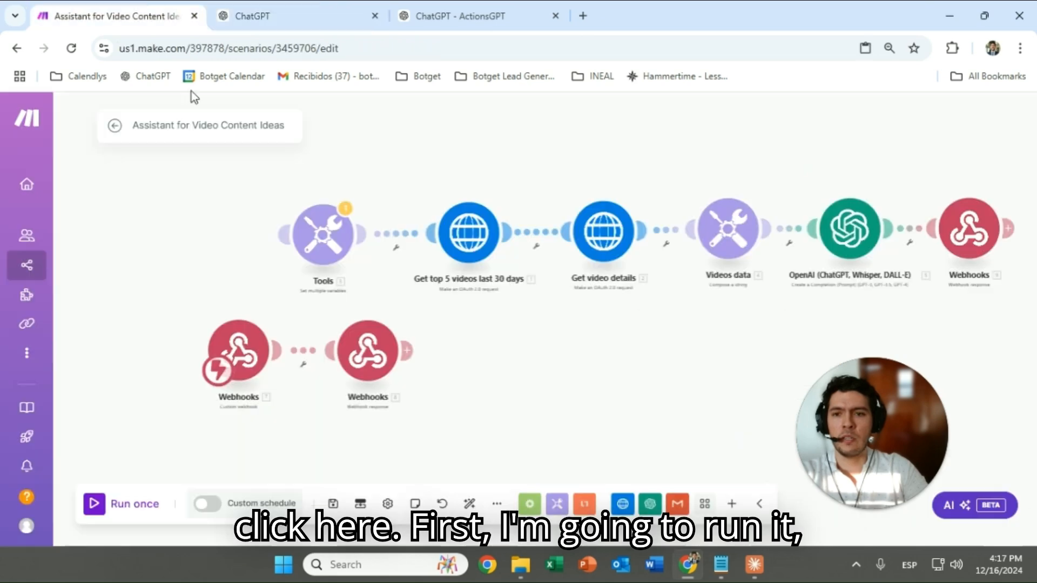
right_click(235, 338)
click(278, 368)
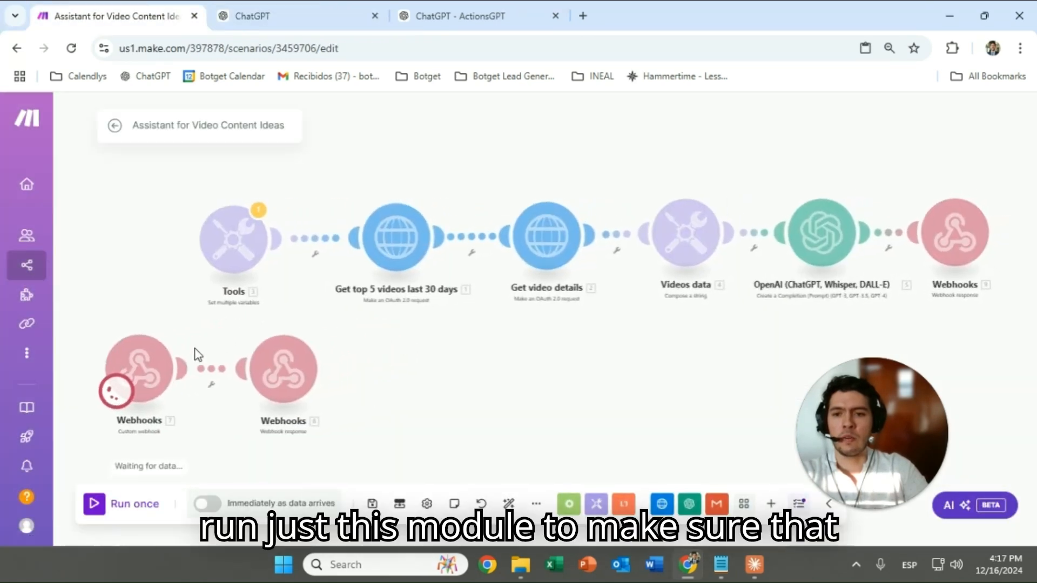
drag(158, 350, 310, 301)
scroll(310, 302, up, 3)
Test GetVideoContentIdea in the GPT editor and allow the call to Make
click(252, 15)
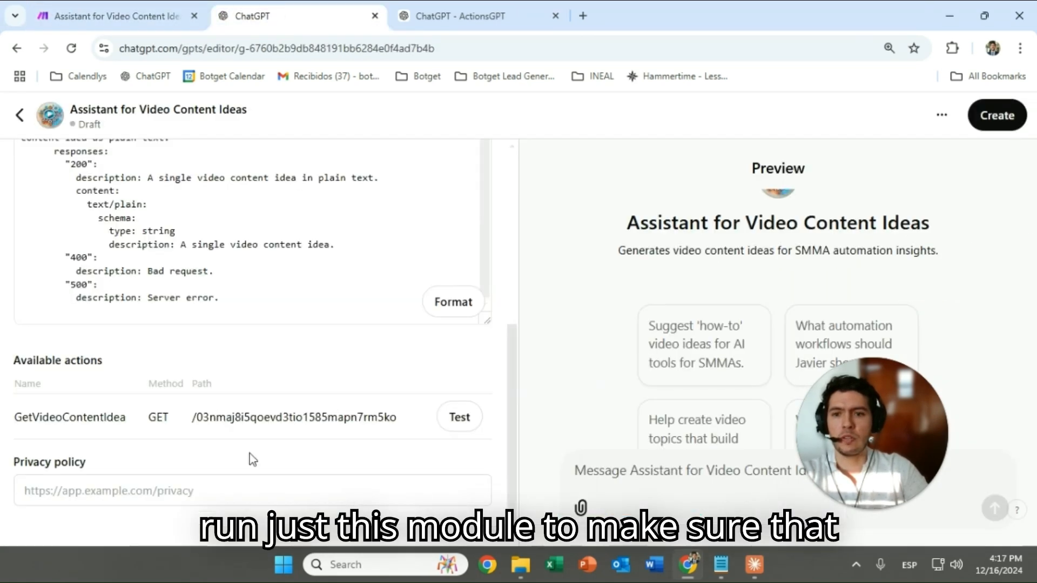
click(460, 419)
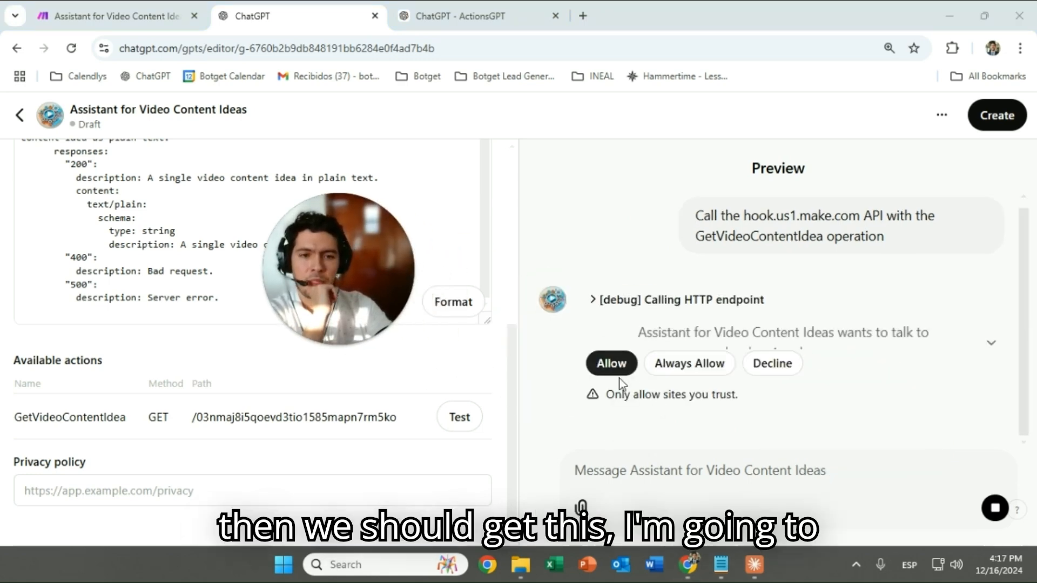
click(695, 363)
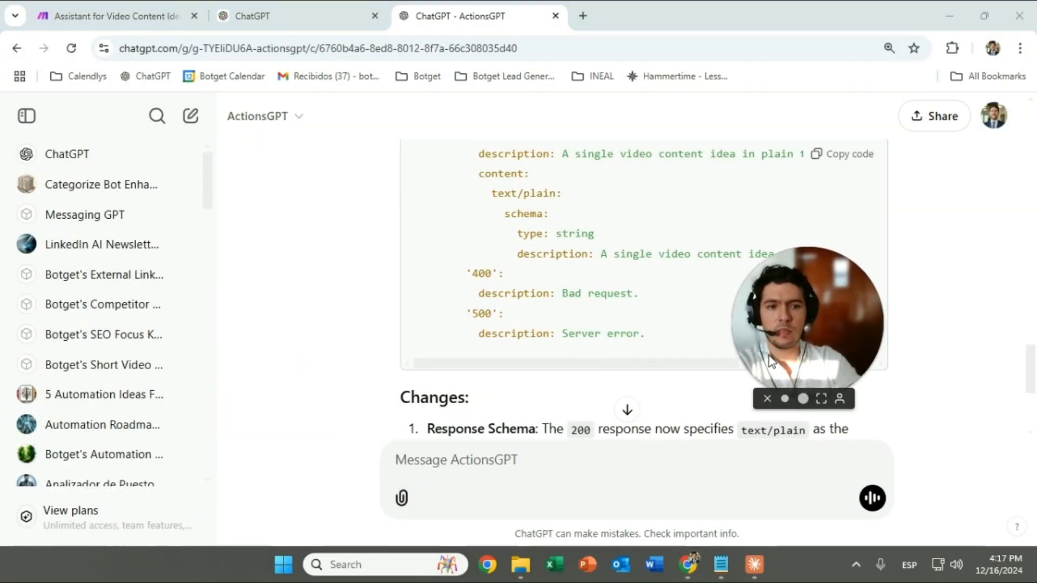
click(116, 16)
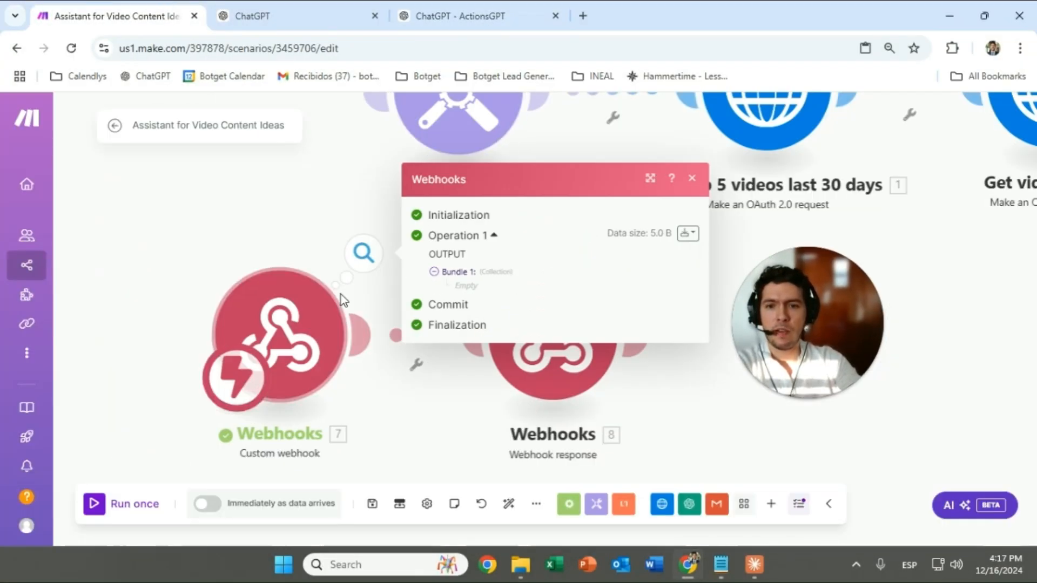
Review the webhook's received output and nudge the response module slightly left
click(287, 206)
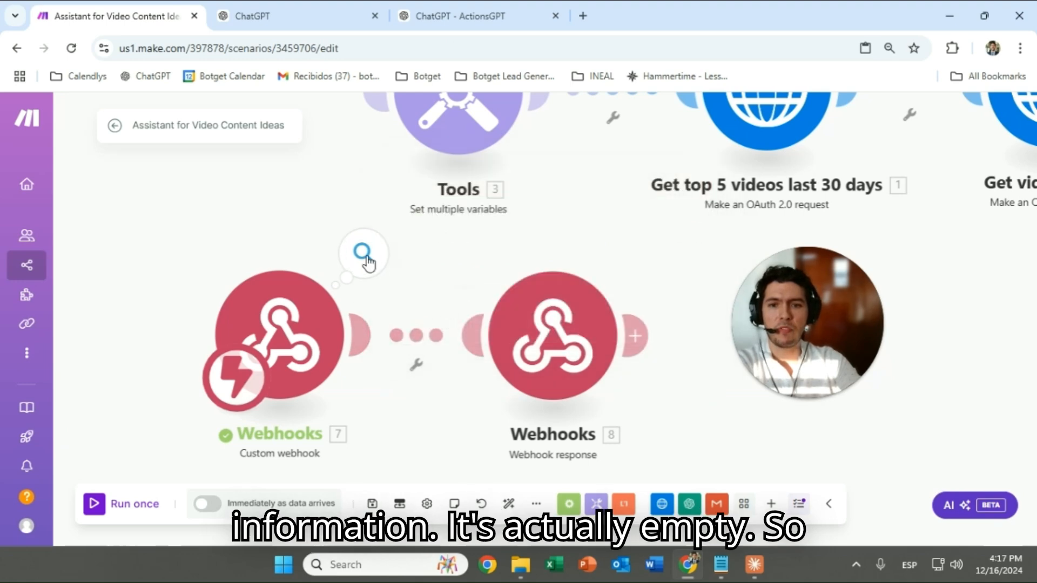
click(366, 260)
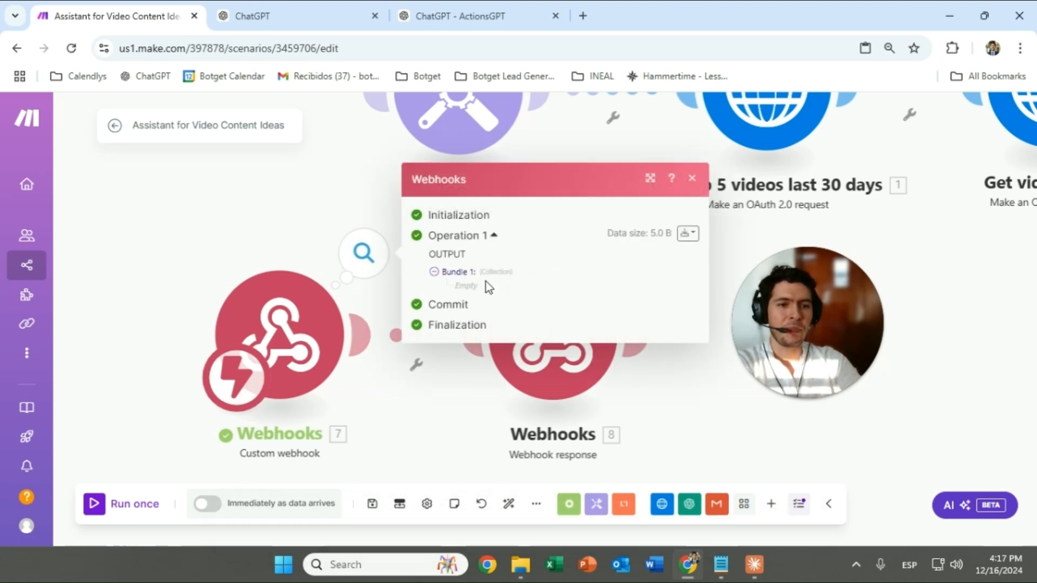
click(300, 170)
drag(542, 341, 517, 340)
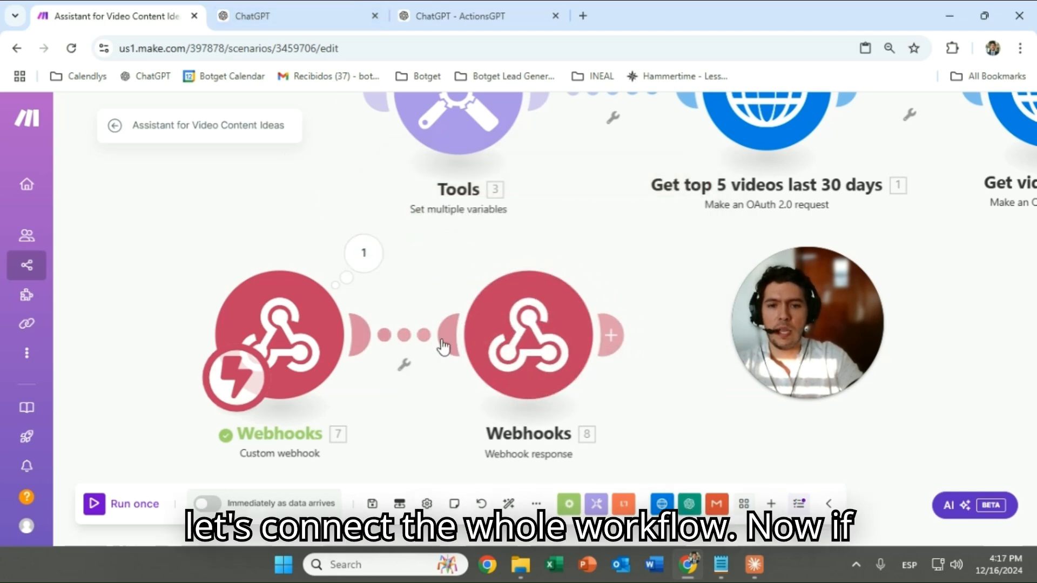
Run the scenario once and confirm the response module keeps status 200 and {"result":"ok"}
click(94, 507)
scroll(363, 424, down, 3)
scroll(391, 390, up, 5)
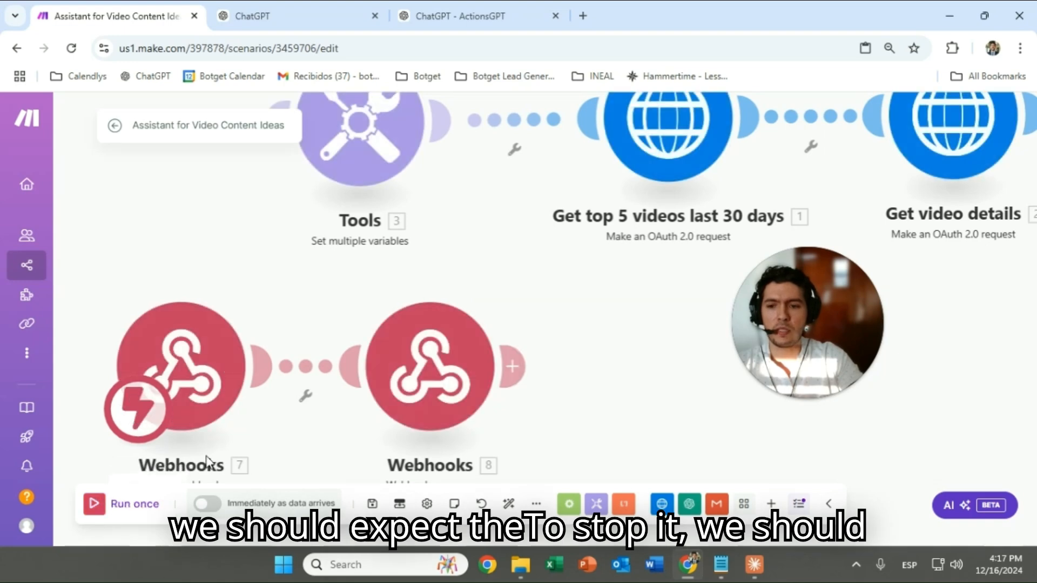
click(431, 368)
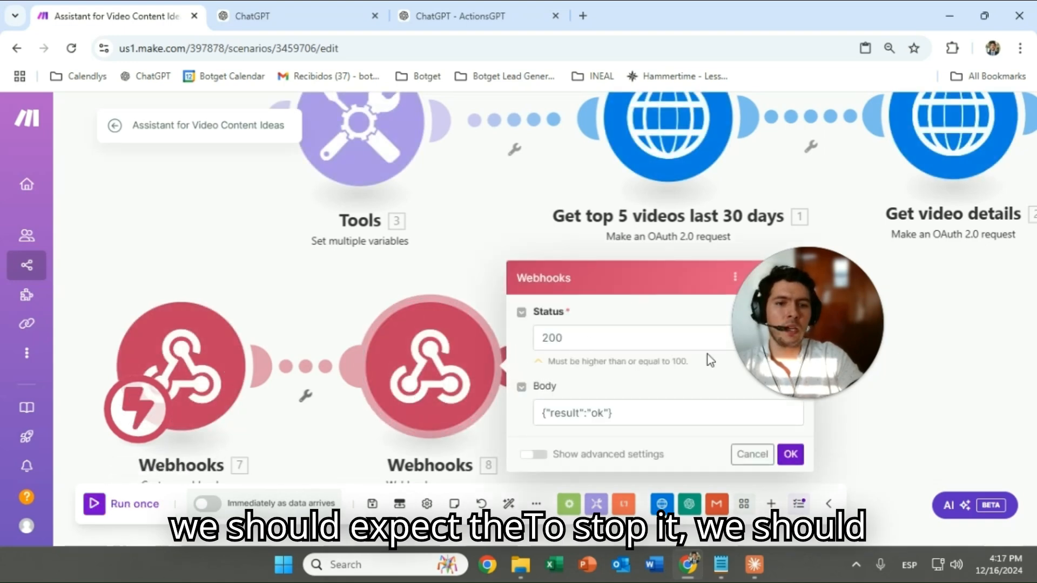
click(791, 454)
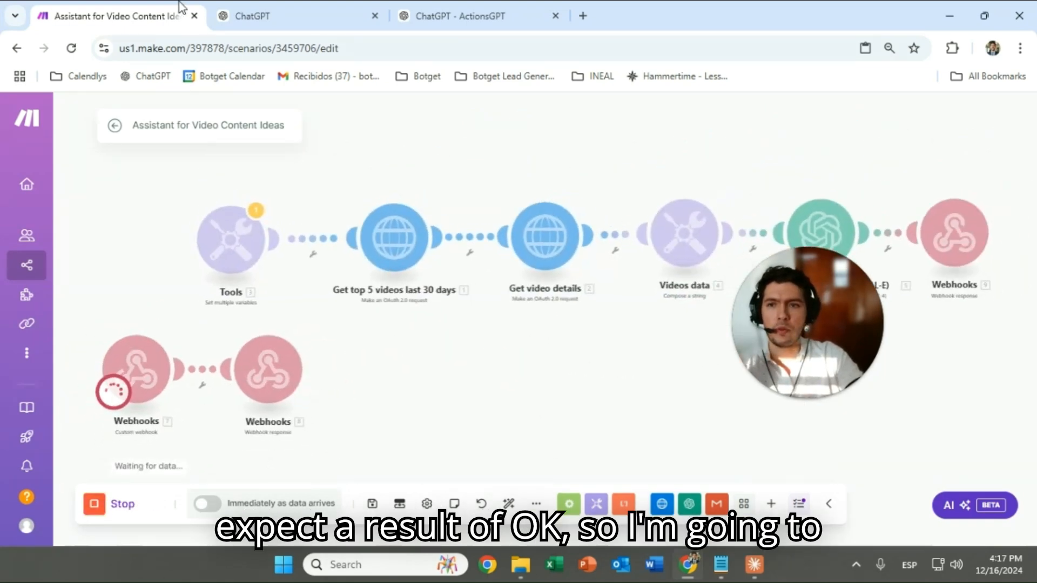
Test GetVideoContentIdea from the GPT preview and show the call to hook.us1.make.com
click(259, 16)
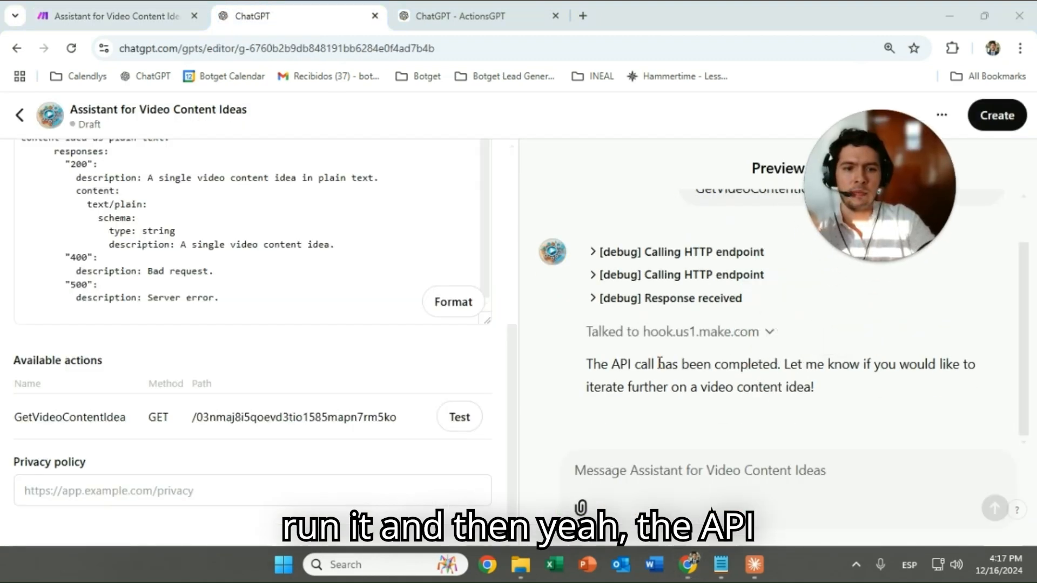
click(459, 418)
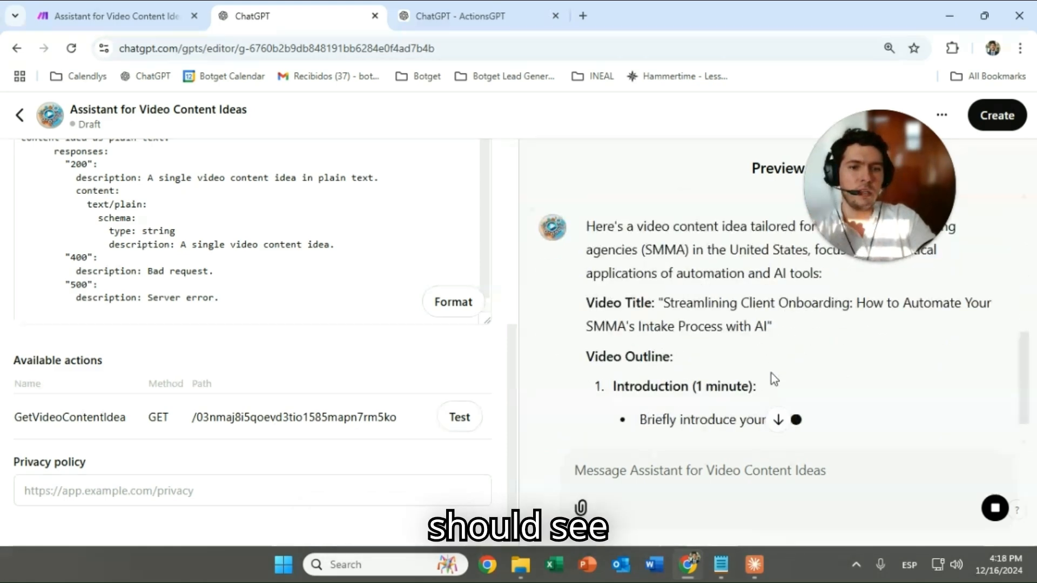
scroll(772, 374, up, 3)
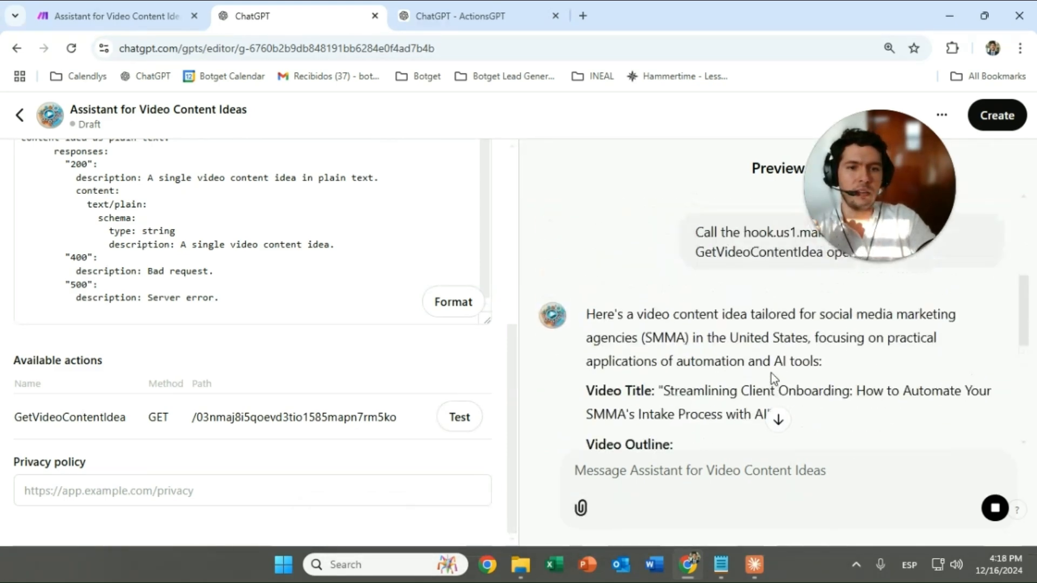
click(159, 8)
click(314, 3)
scroll(835, 367, down, 10)
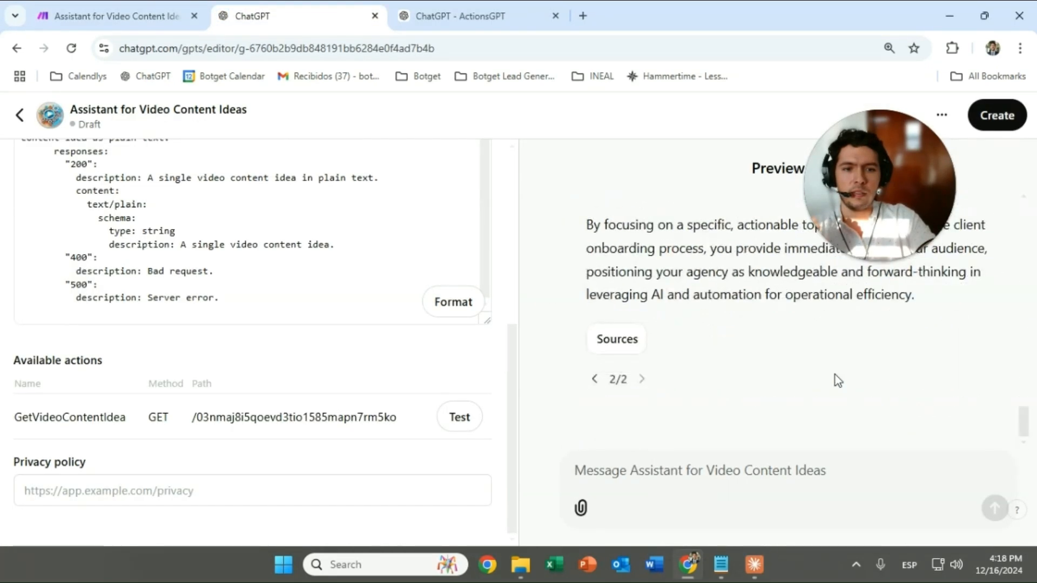
click(466, 428)
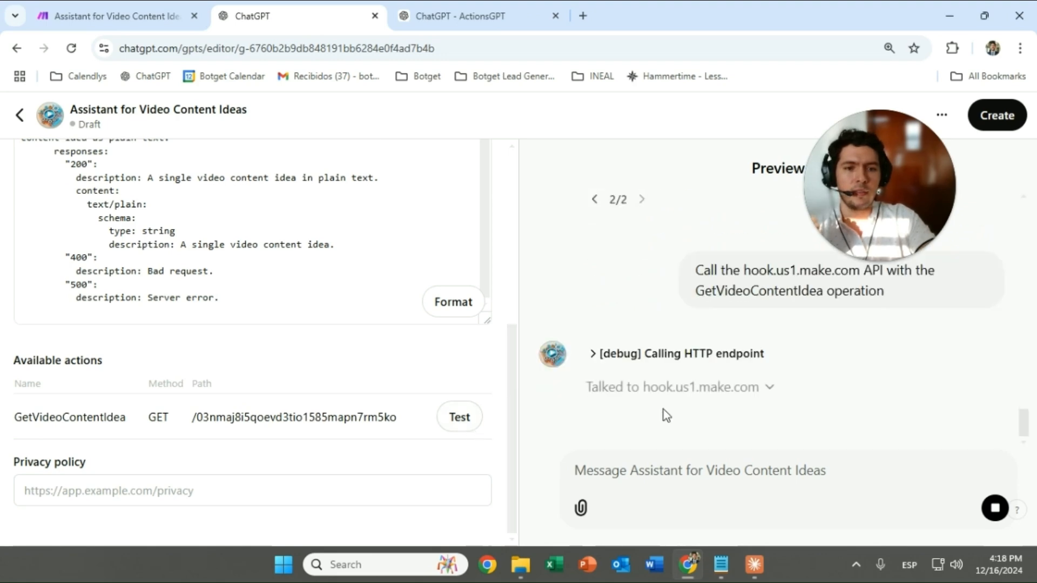
scroll(743, 400, up, 2)
scroll(742, 400, down, 2)
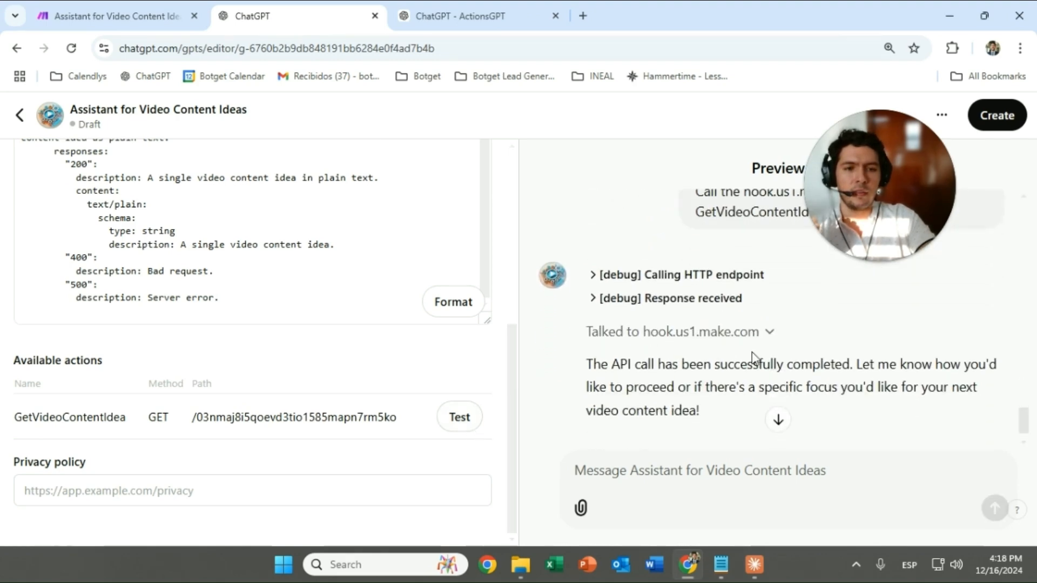
click(767, 331)
scroll(862, 375, down, 2)
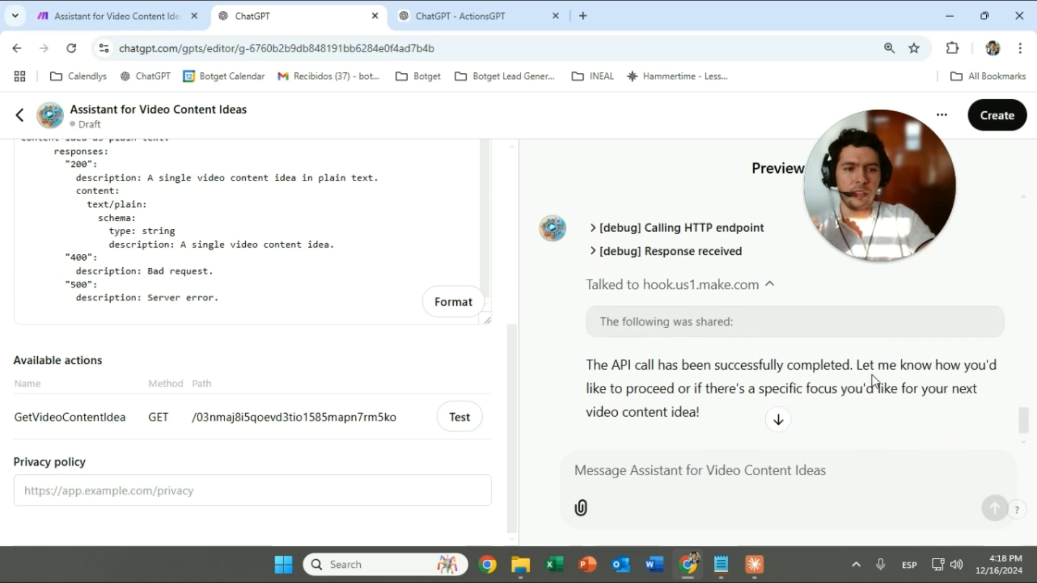
Expand the outgoing request and received response details, showing status 200 and Accepted
click(659, 472)
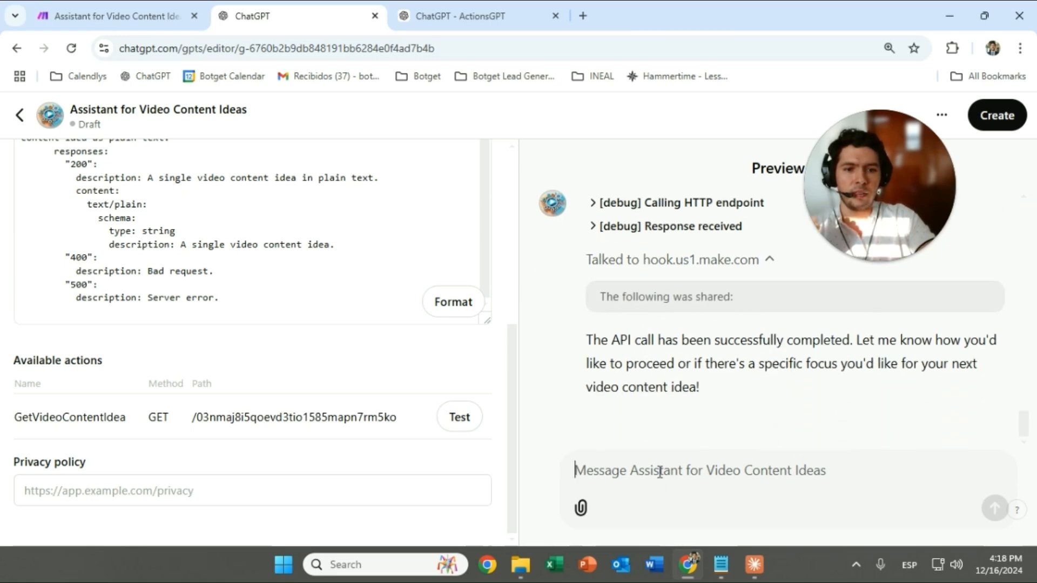
text(s)
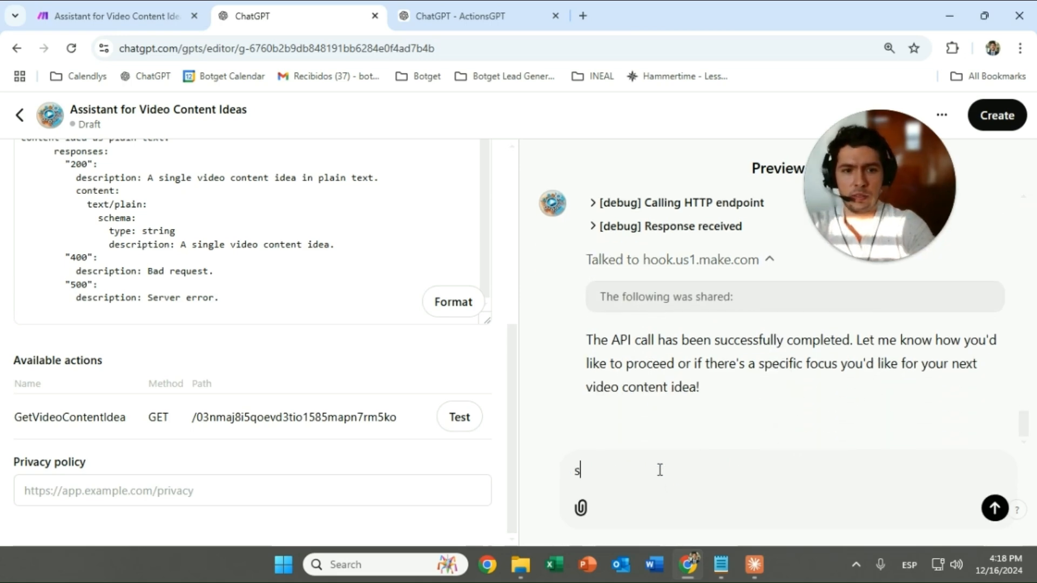
click(596, 204)
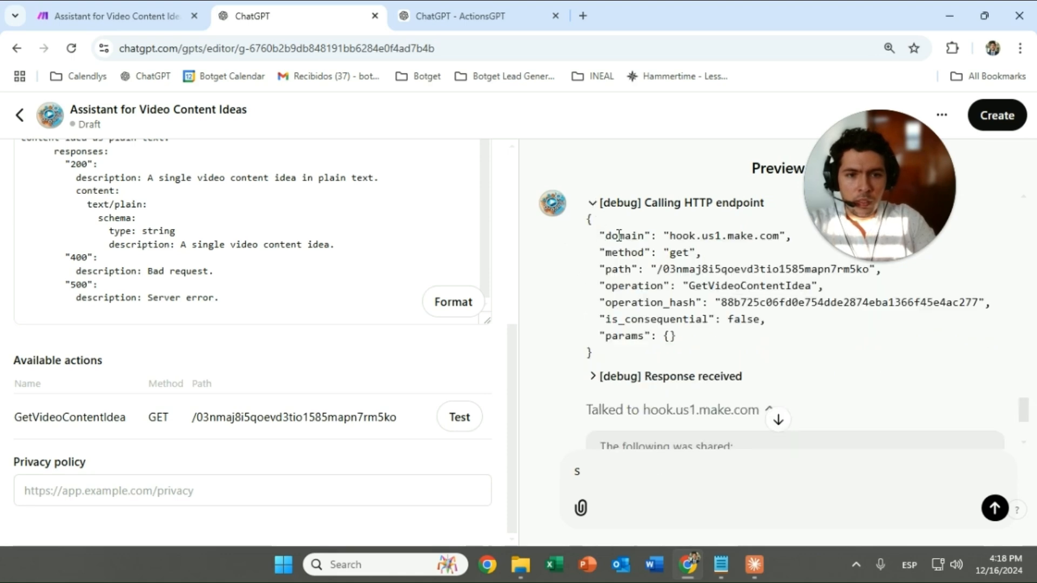
click(592, 383)
scroll(695, 372, down, 2)
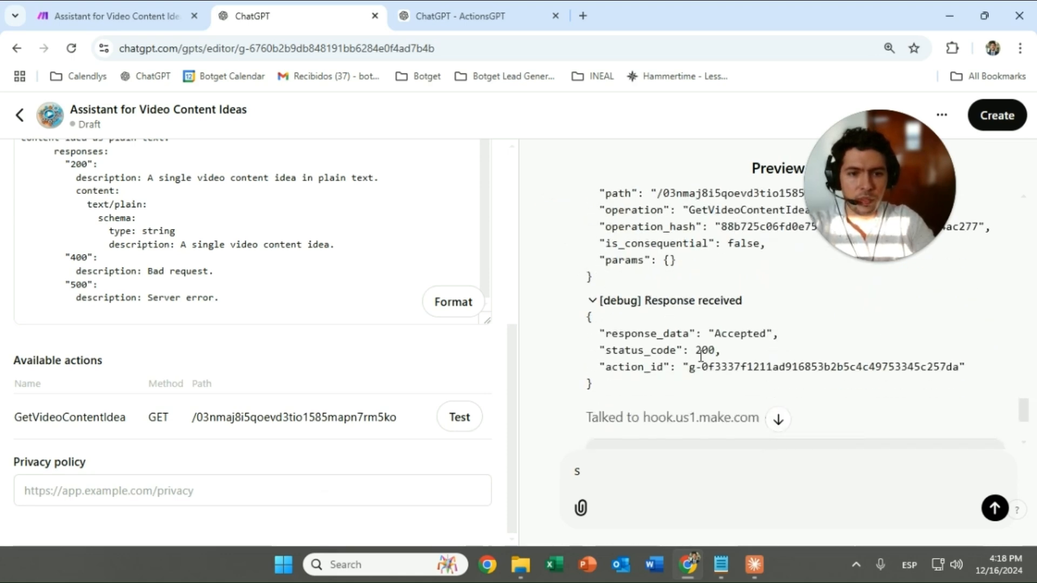
Inspect the webhook response module's output in Make, then return to the ActionsGPT chat
click(143, 14)
scroll(293, 284, up, 2)
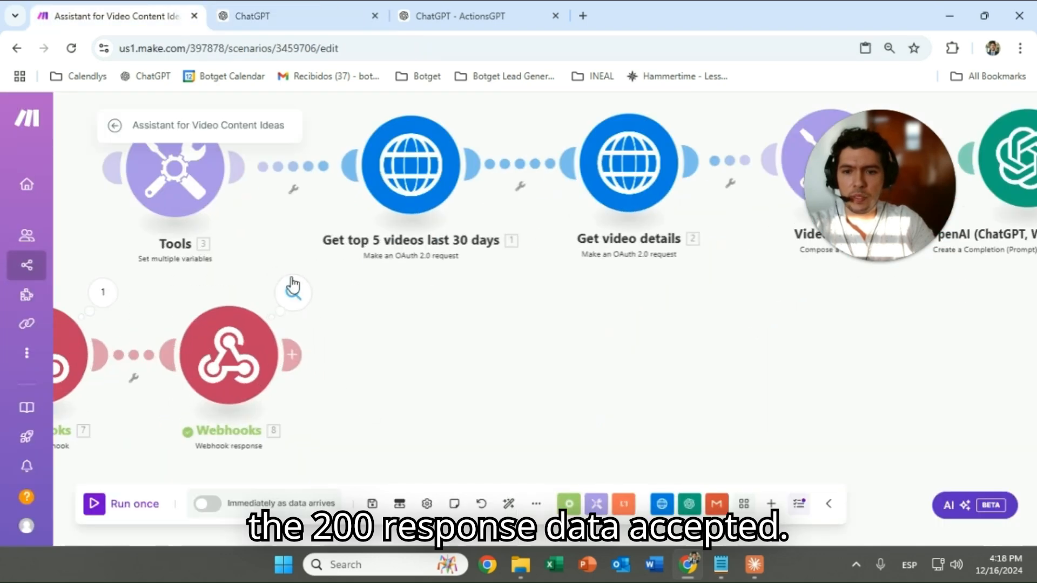
click(293, 286)
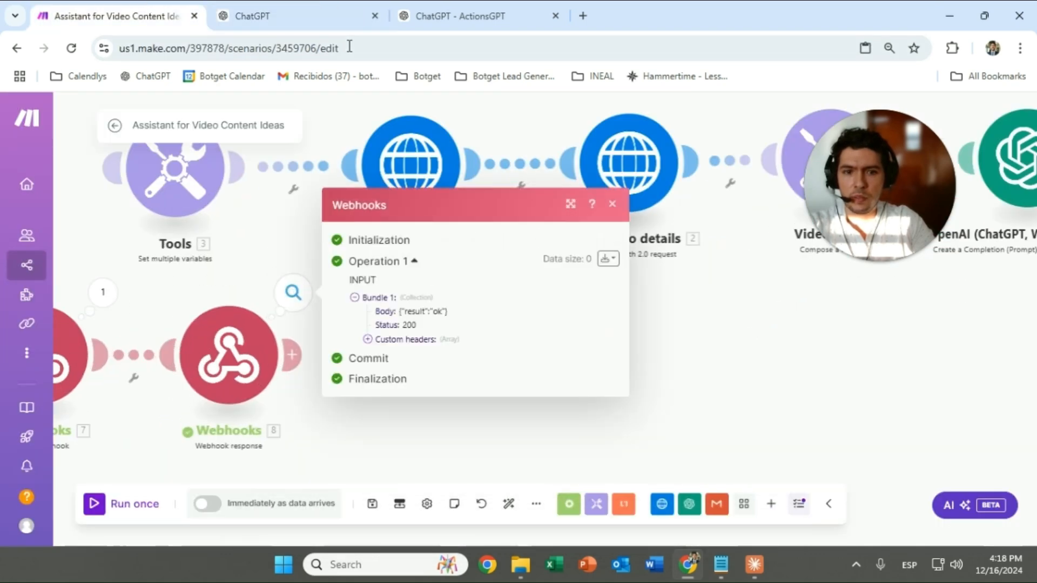
click(346, 17)
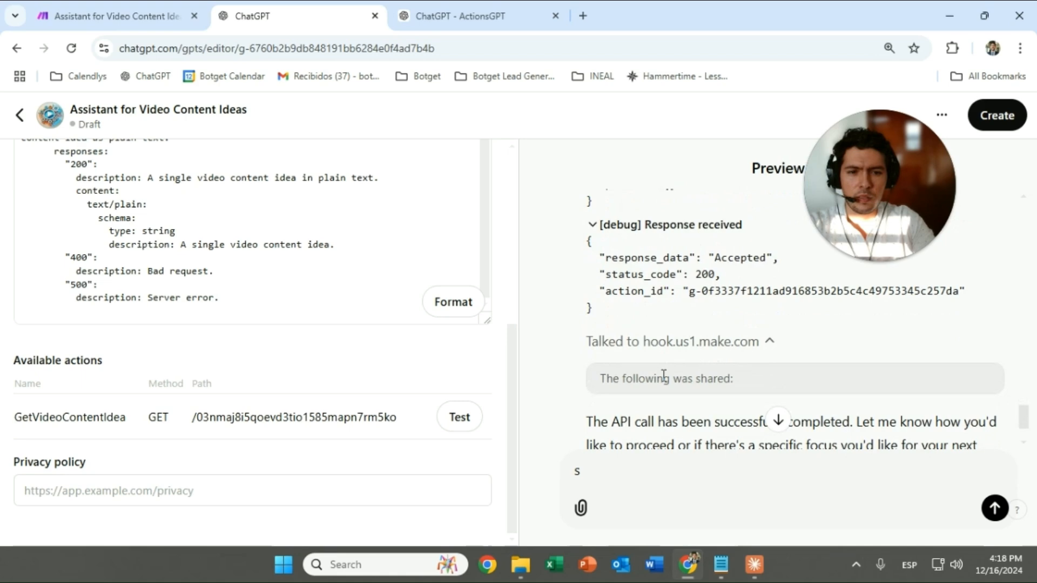
scroll(709, 367, up, 3)
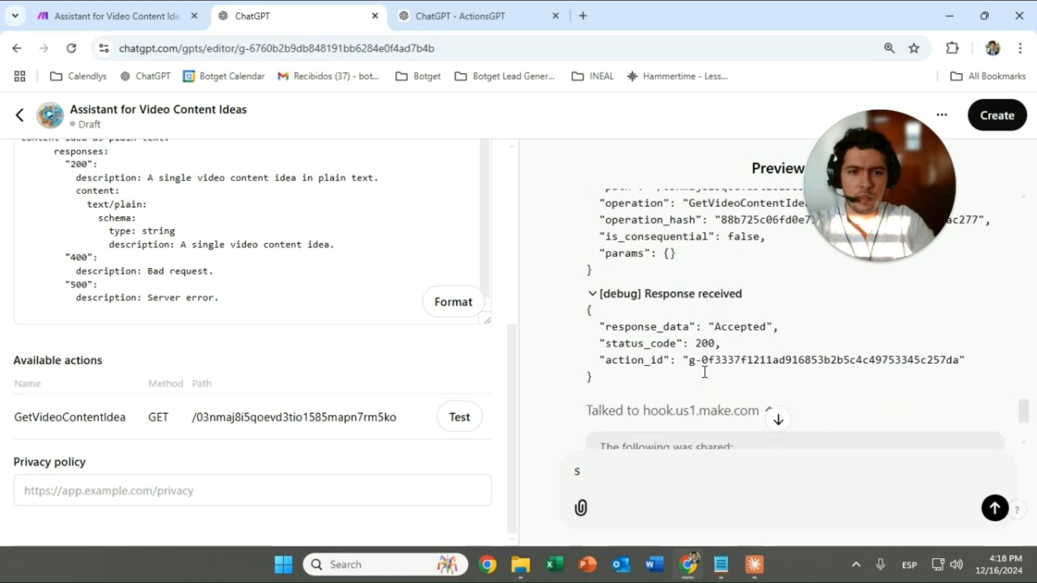
scroll(161, 311, up, 1)
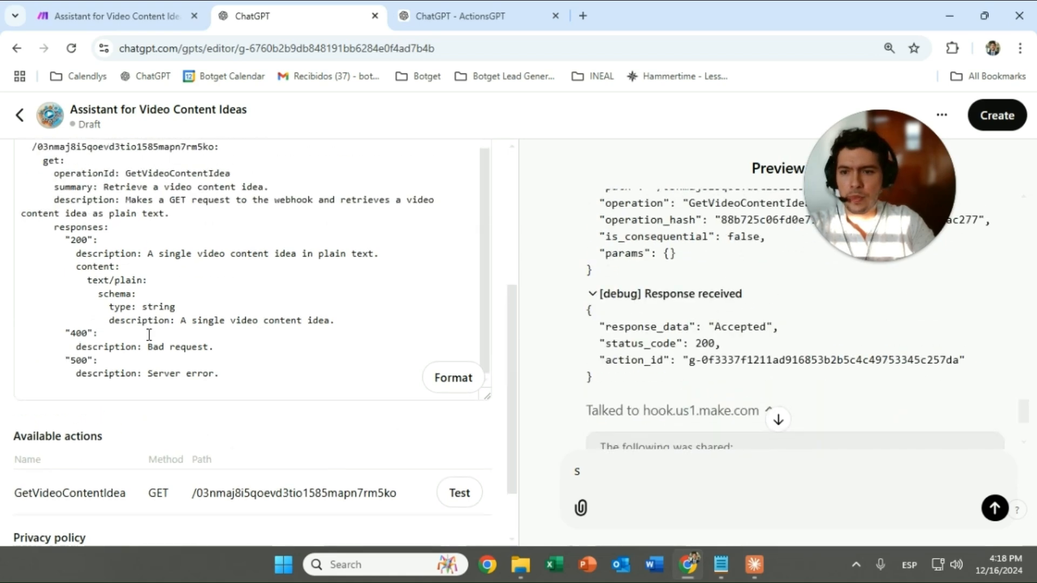
scroll(164, 336, up, 1)
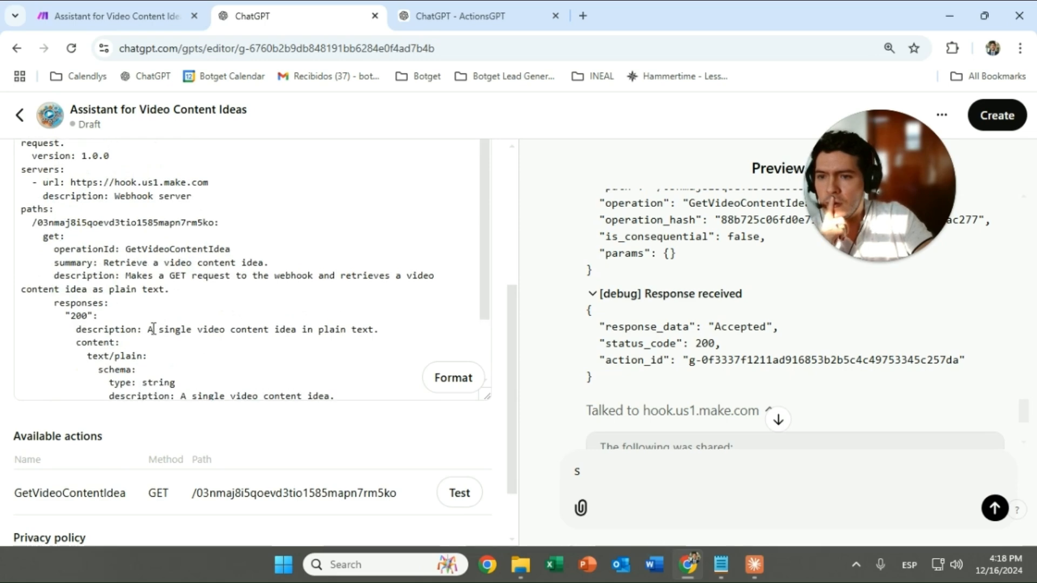
scroll(154, 329, down, 3)
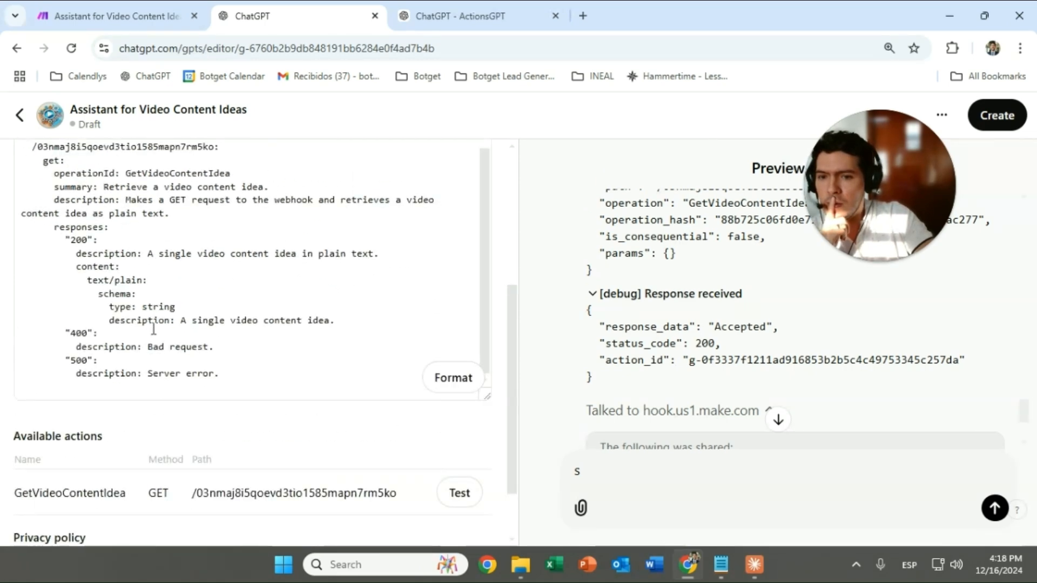
scroll(153, 328, down, 2)
key(ctrl+Tab)
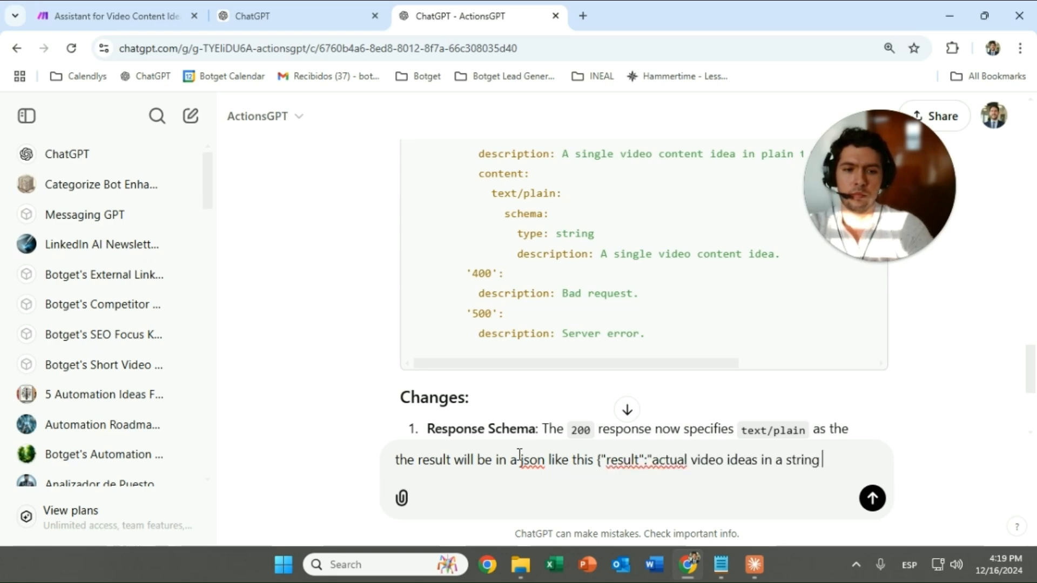
Tell ActionsGPT results arrive as JSON with a "result" string, then copy the revised schema
text(t")
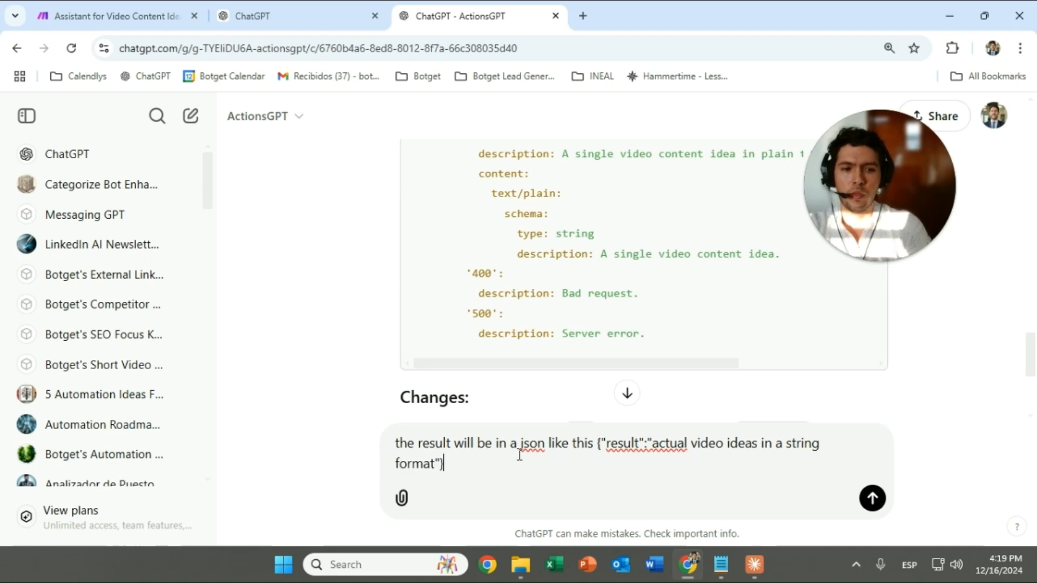
key(Return)
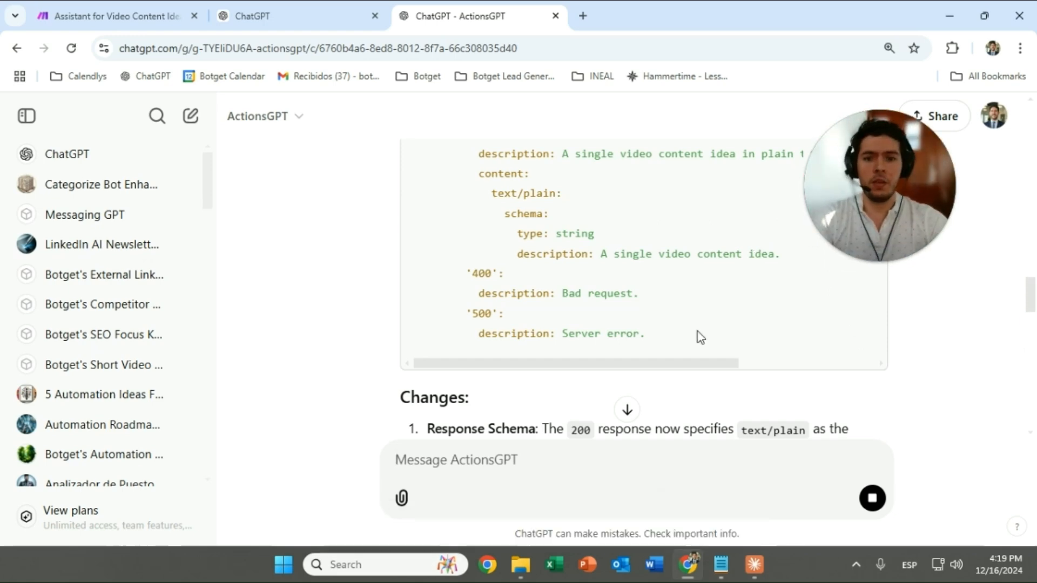
scroll(698, 332, down, 15)
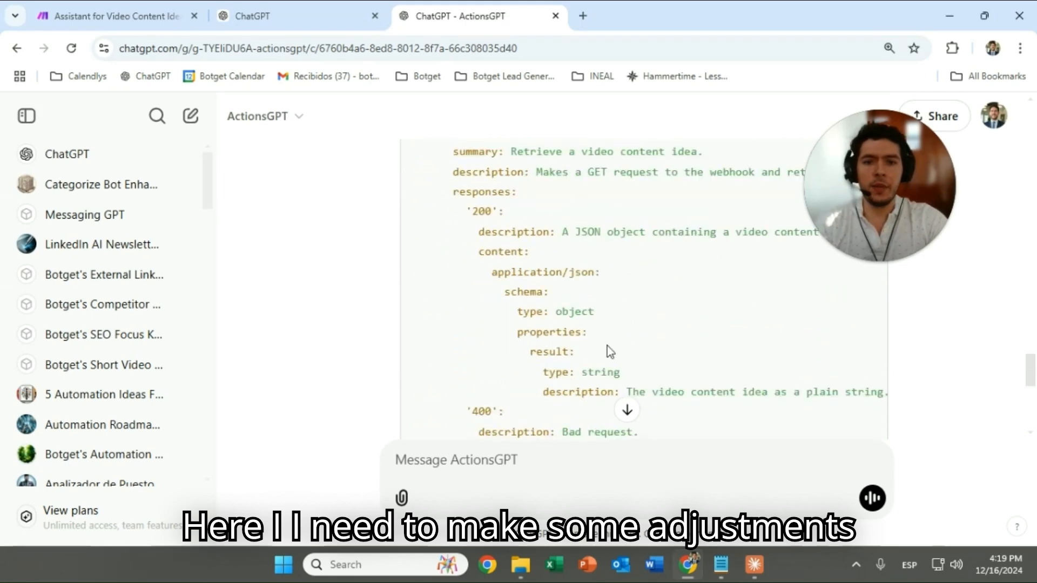
scroll(621, 324, down, 3)
scroll(596, 336, up, 3)
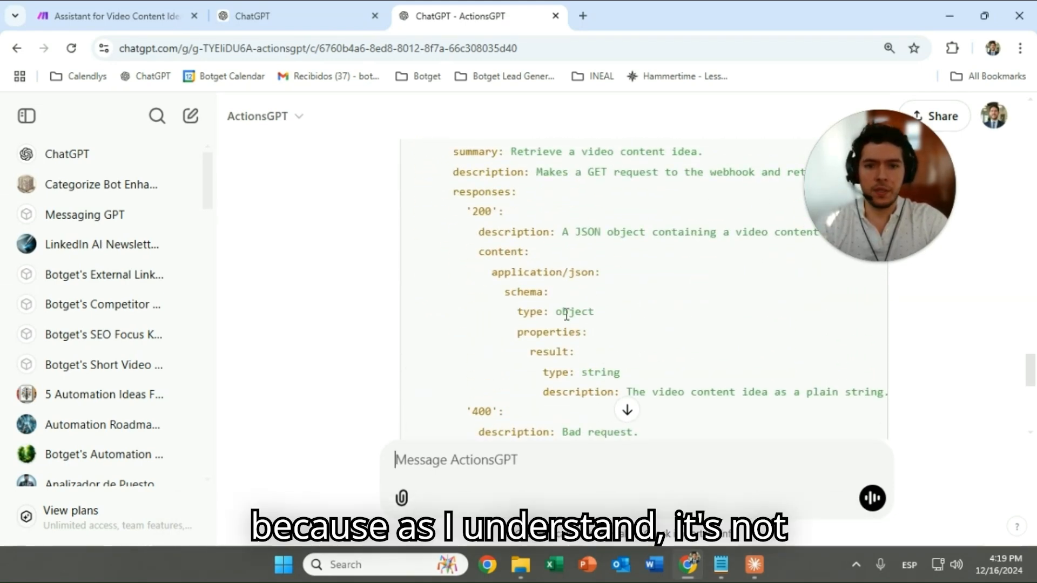
scroll(639, 324, down, 5)
scroll(643, 319, up, 5)
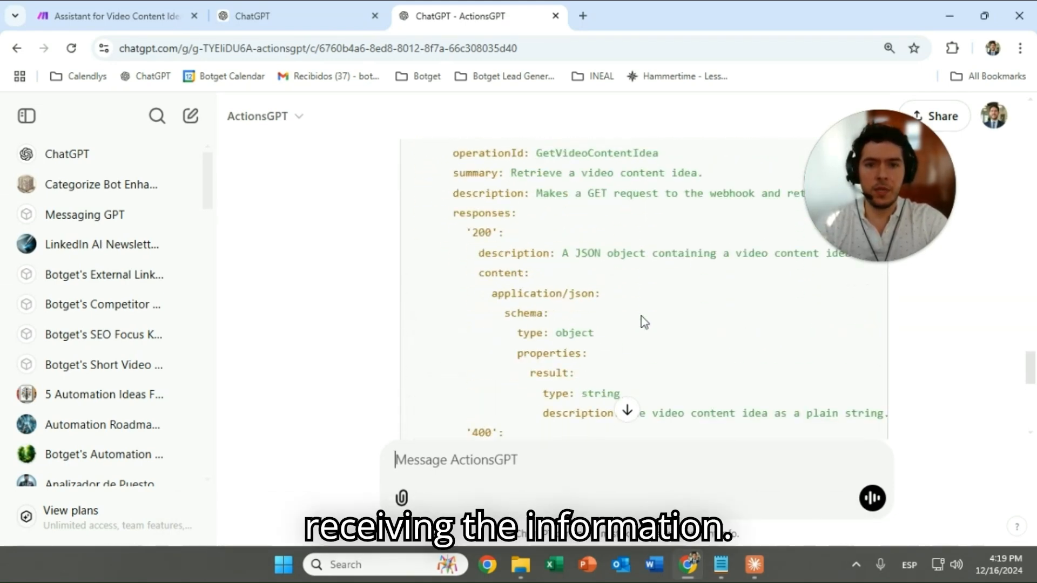
scroll(646, 314, up, 1)
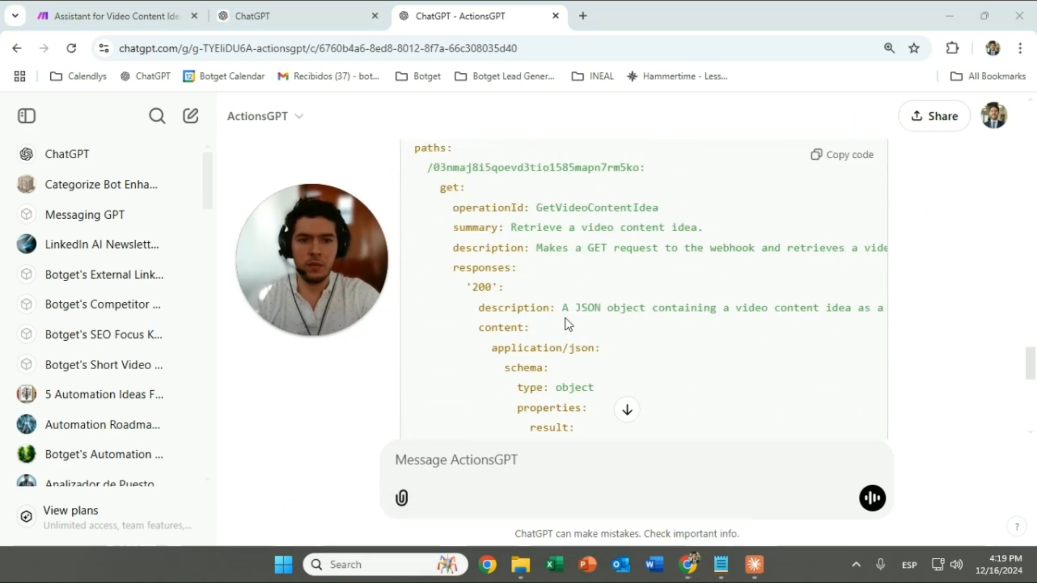
scroll(580, 312, down, 3)
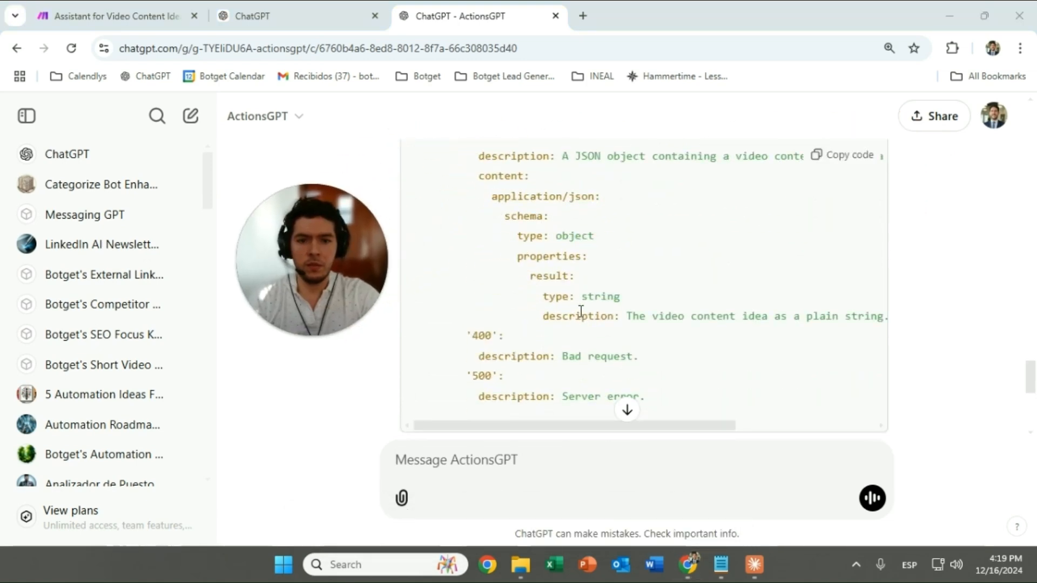
scroll(581, 311, down, 1)
click(848, 161)
click(130, 16)
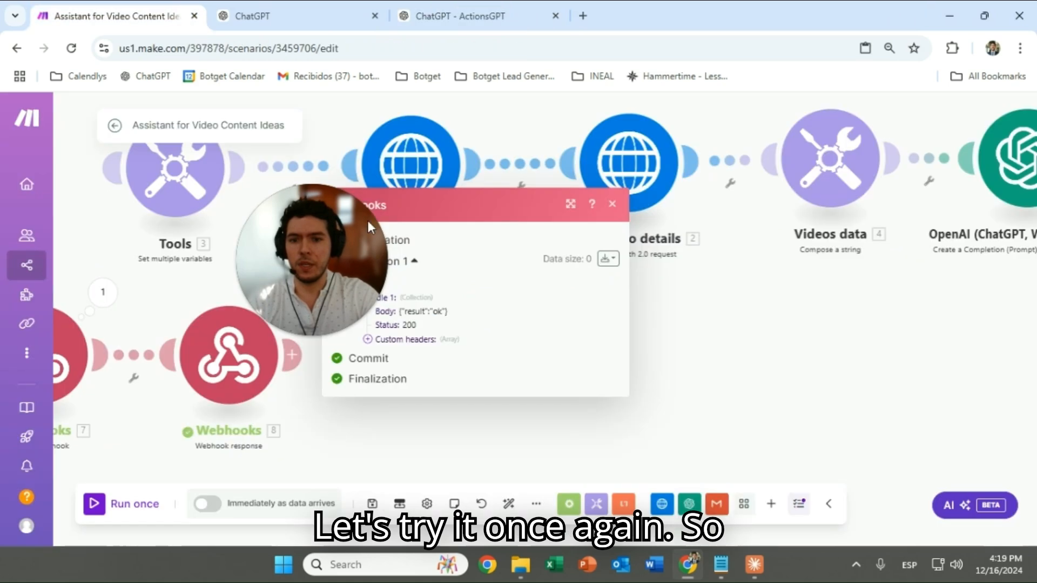
Replace the GPT action schema with the JSON-format version and tidy it with Format
click(289, 1)
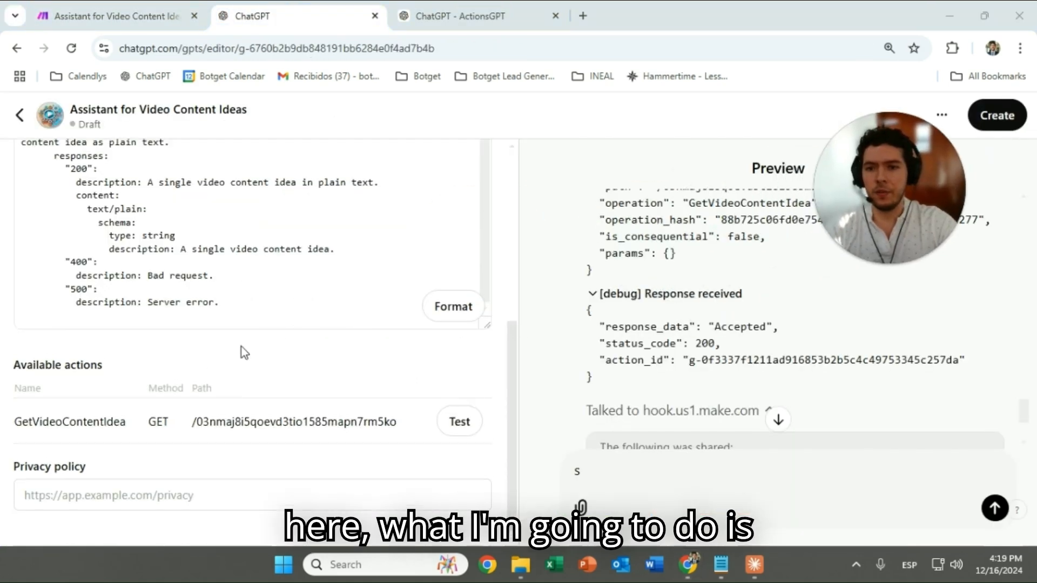
scroll(242, 347, up, 2)
click(227, 255)
key(ctrl+s)
key(Escape)
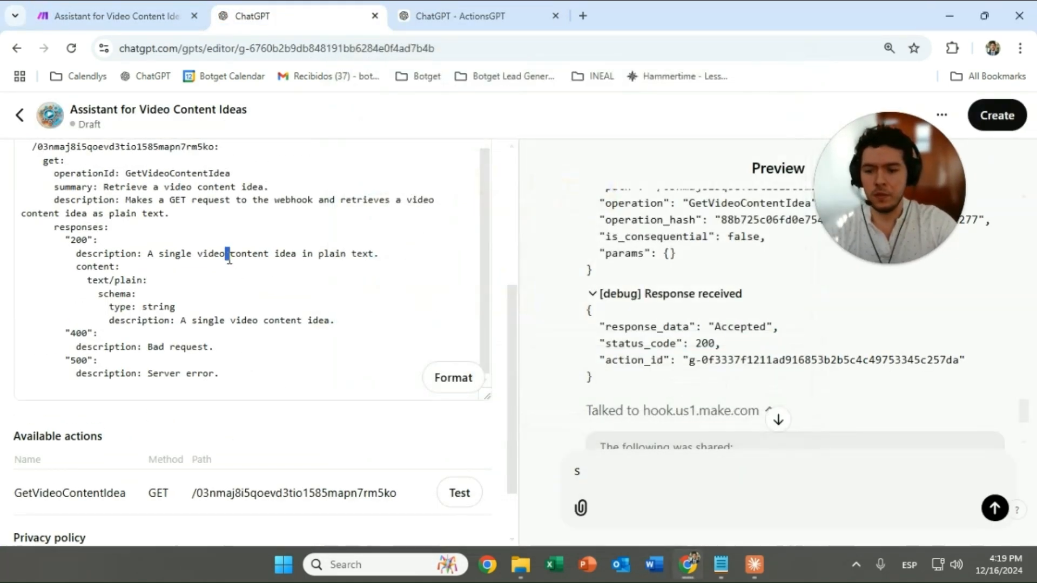
key(ctrl+e)
click(216, 329)
key(ctrl+a)
key(ctrl+v)
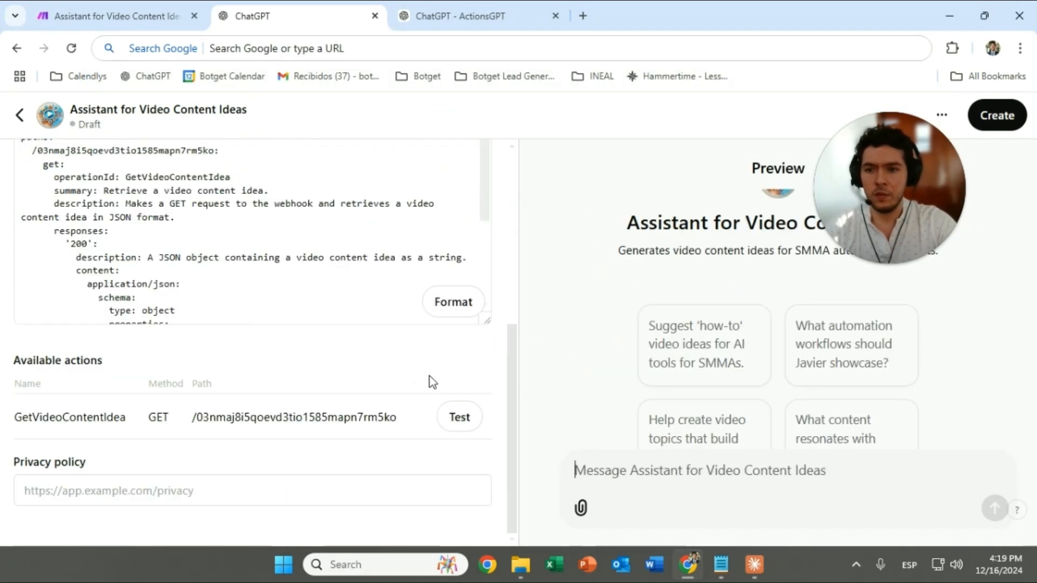
click(463, 312)
Test GetVideoContentIdea while the Make scenario runs once, waiting for new webhook data
click(458, 423)
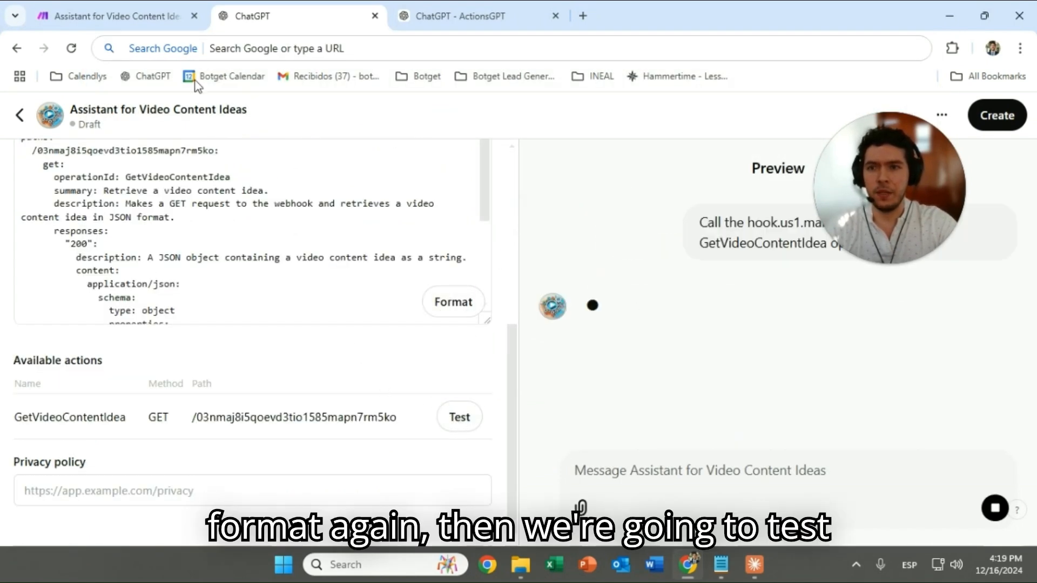
click(116, 15)
click(188, 279)
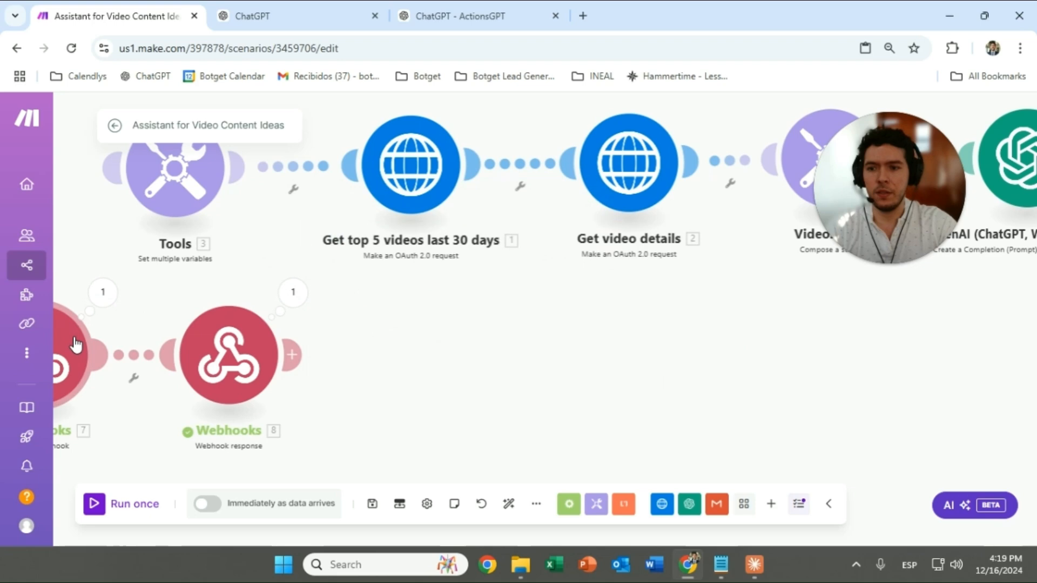
click(93, 505)
click(285, 522)
click(245, 16)
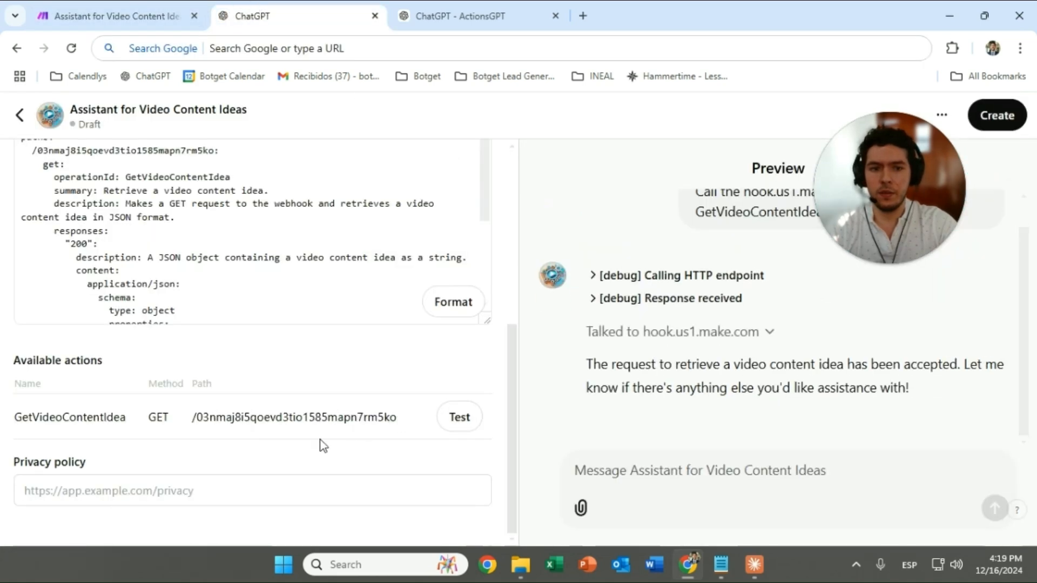
Re-test GetVideoContentIdea and confirm the Make webhook call returns the result 'ok'
click(480, 427)
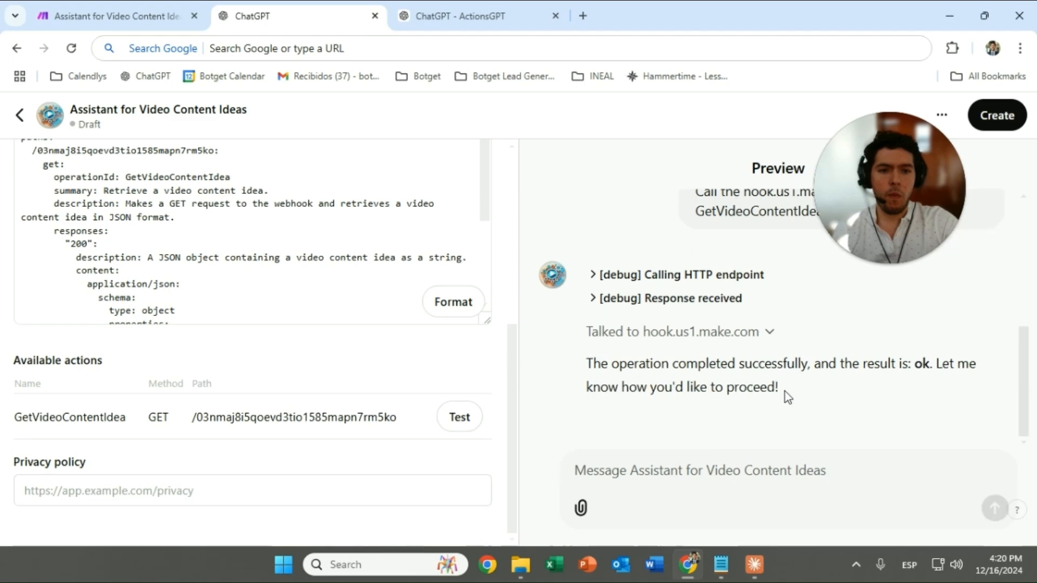
drag(841, 364, 943, 379)
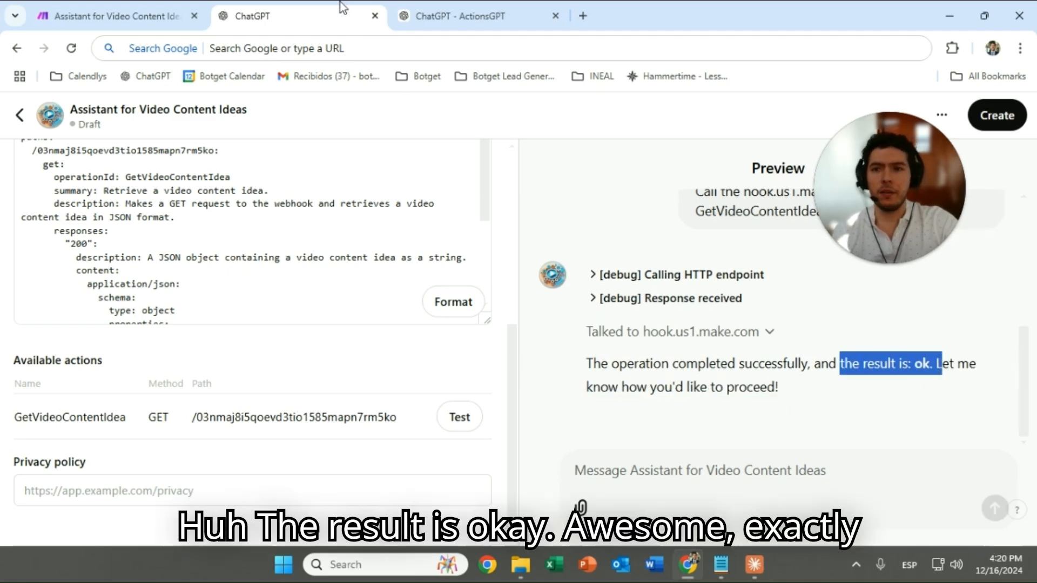
click(116, 16)
Place the custom webhook at the workflow start beside Tools and unlink it from the response module
scroll(340, 316, up, 2)
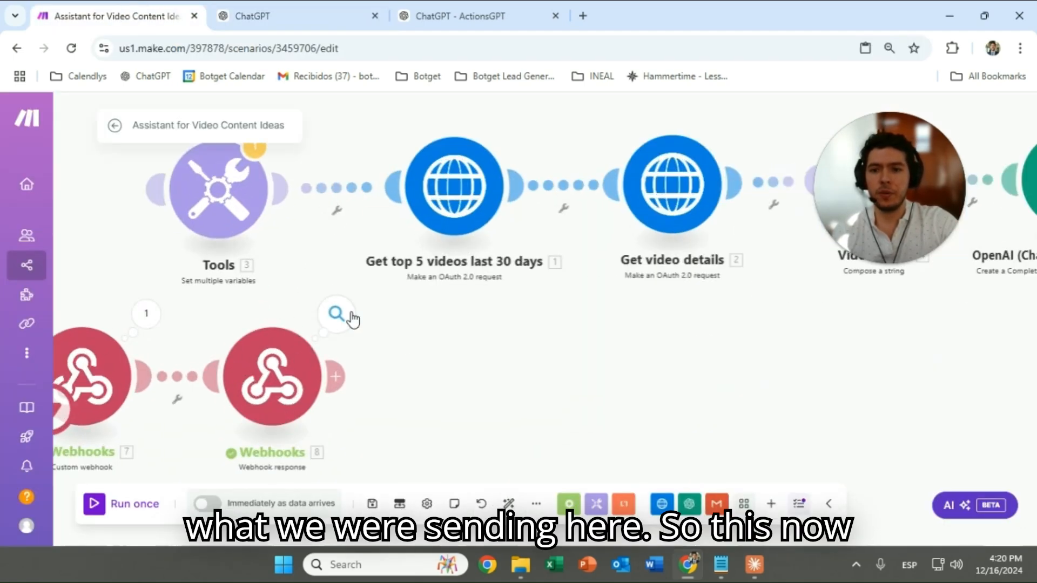
click(337, 314)
click(211, 317)
scroll(210, 317, down, 2)
drag(118, 293, 226, 319)
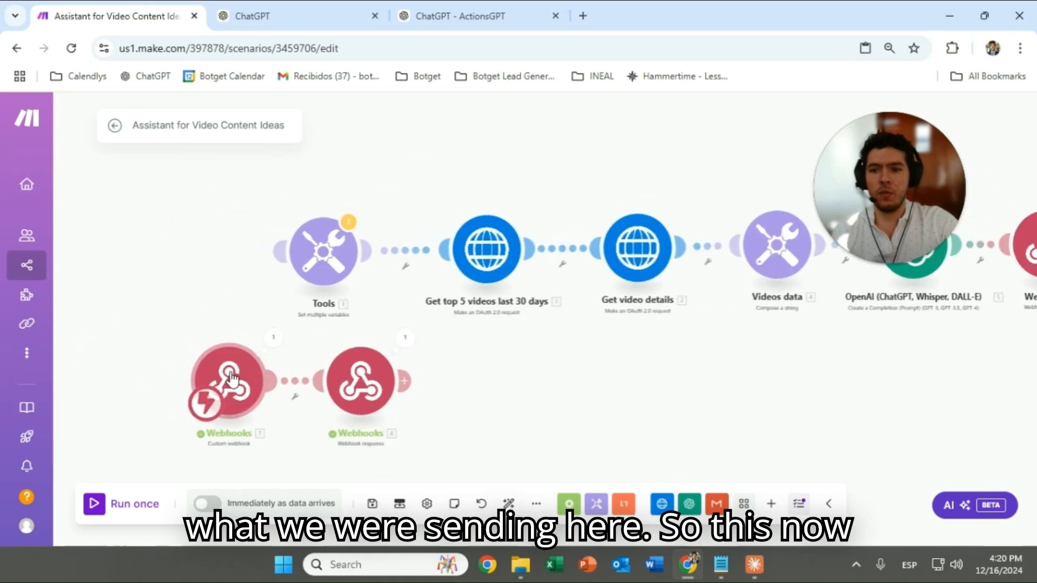
drag(239, 379, 214, 252)
click(264, 297)
click(298, 327)
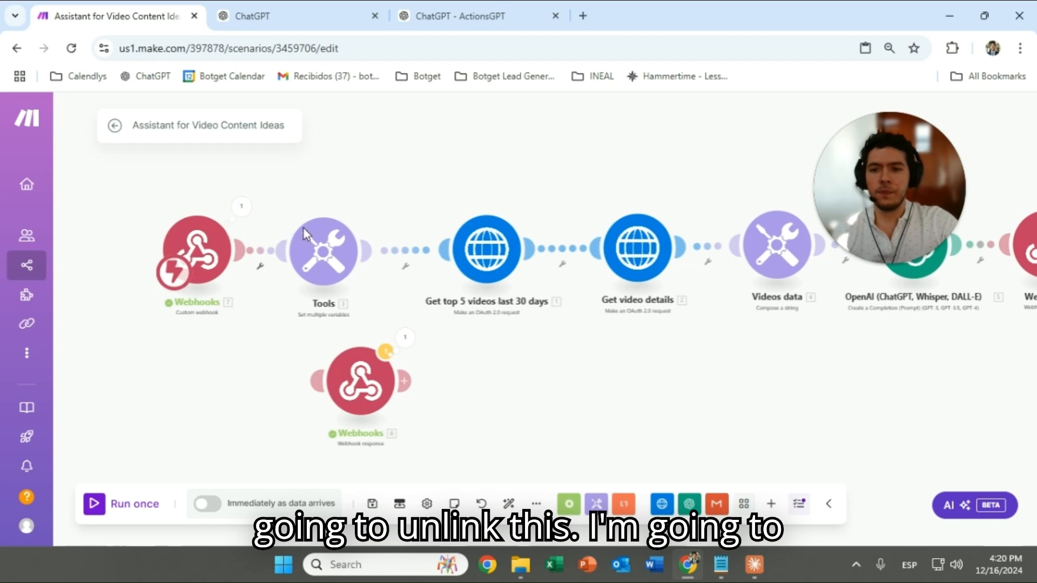
Inspect the Get video details HTTP module's request settings
drag(503, 200, 291, 211)
drag(597, 173, 558, 235)
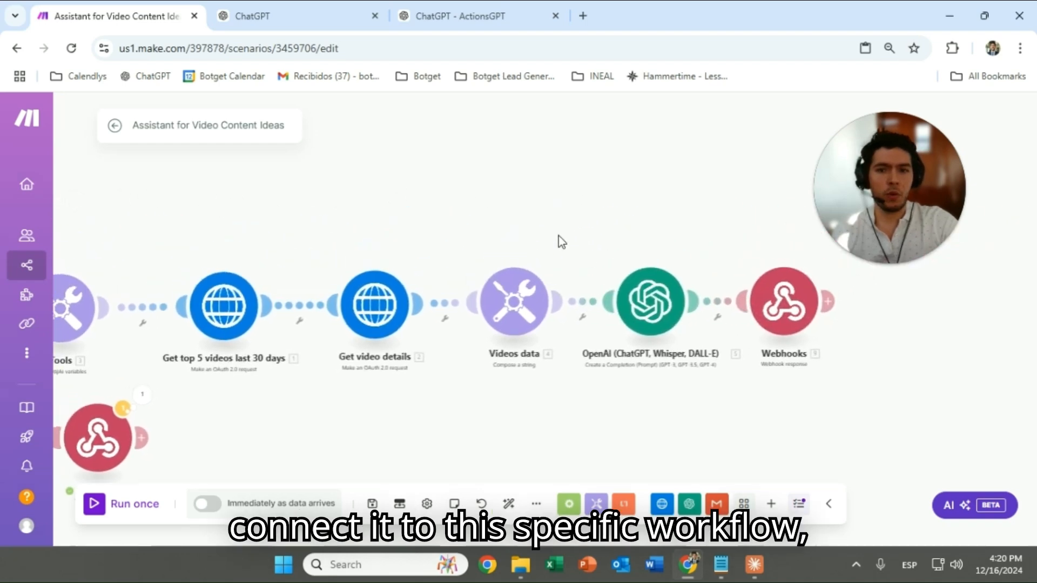
drag(134, 219, 387, 209)
scroll(322, 290, up, 3)
drag(535, 238, 416, 240)
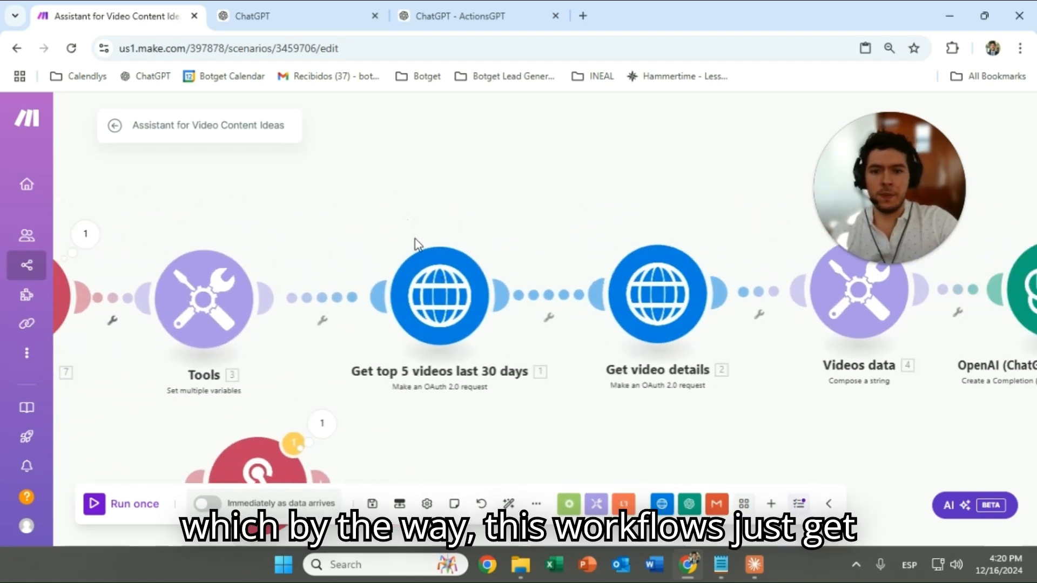
scroll(415, 242, up, 2)
drag(632, 220, 355, 196)
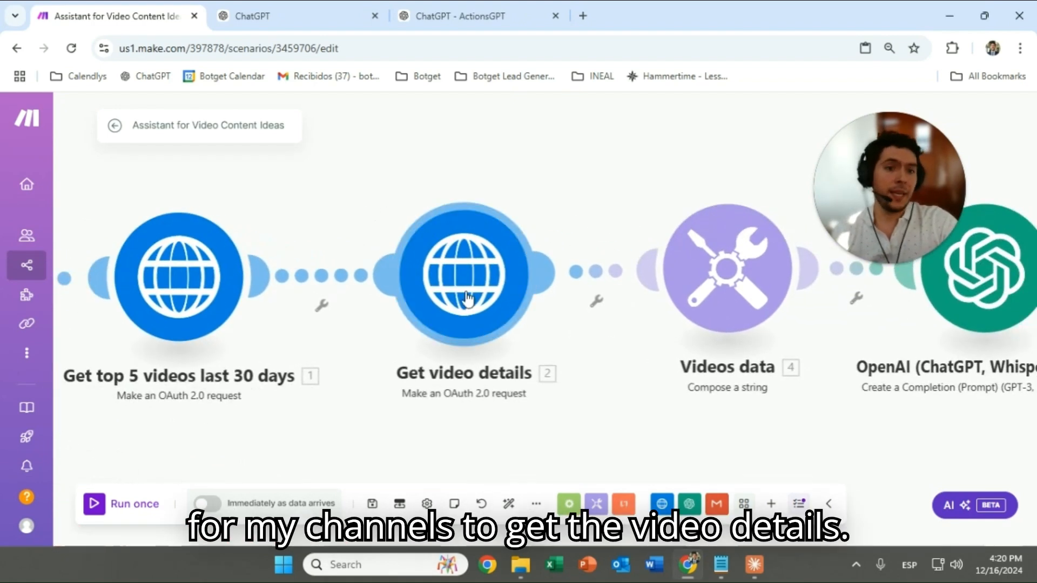
click(468, 299)
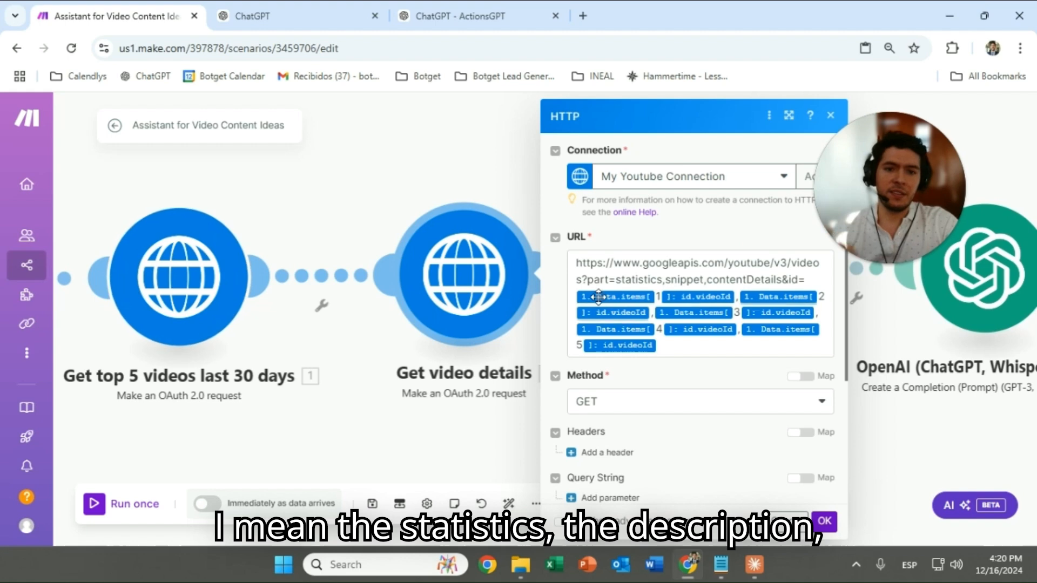
click(466, 167)
Review the OpenAI module's settings in the scenario
drag(610, 179, 416, 194)
scroll(416, 195, down, 2)
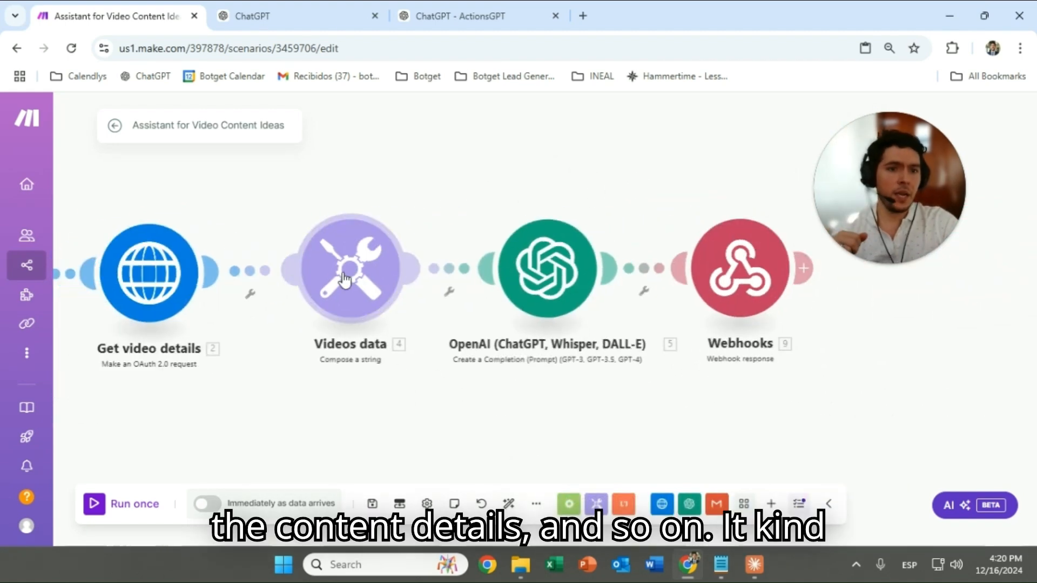
click(547, 268)
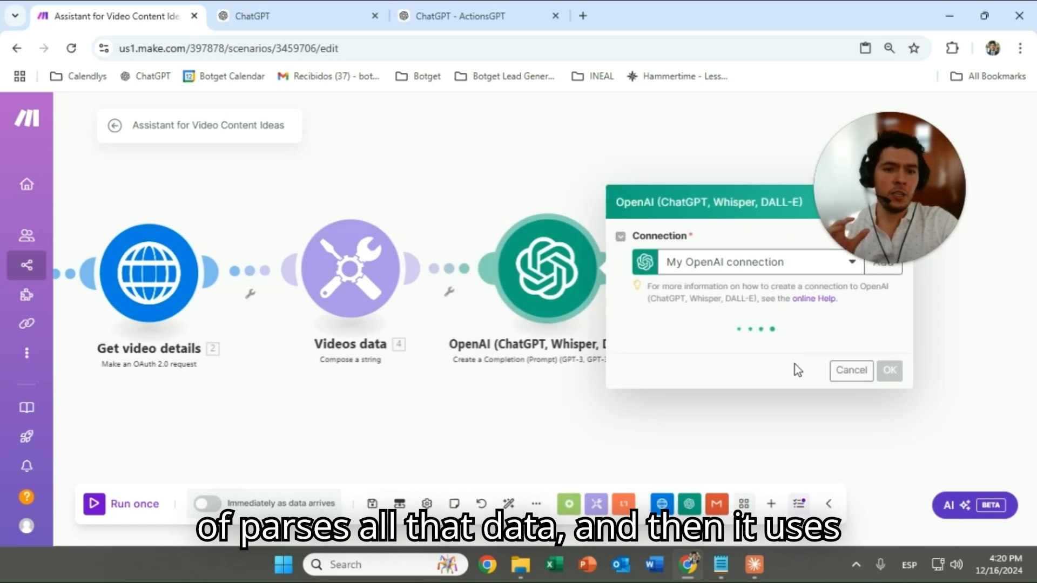
click(510, 195)
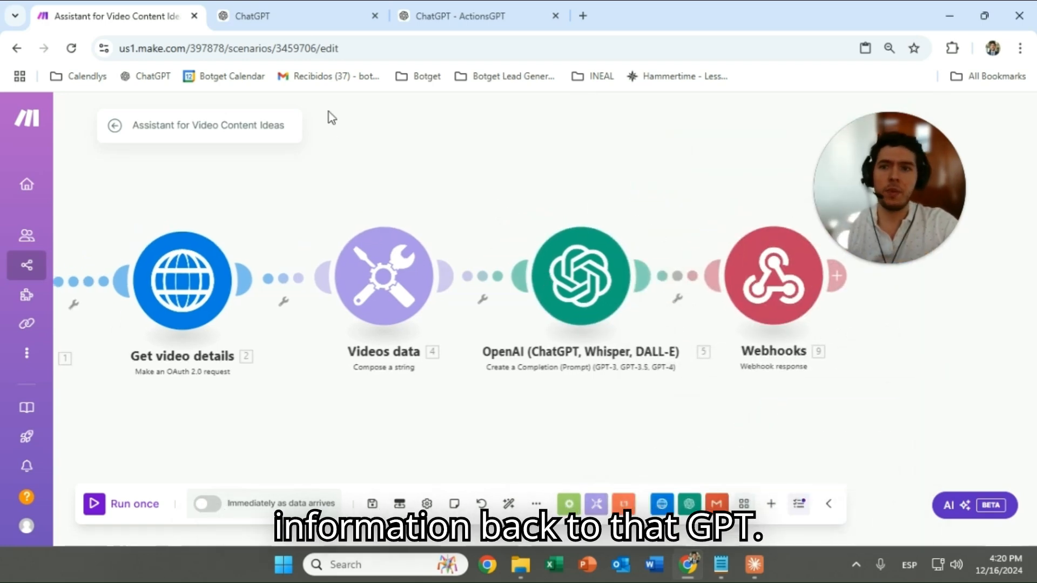
click(303, 16)
scroll(189, 351, up, 5)
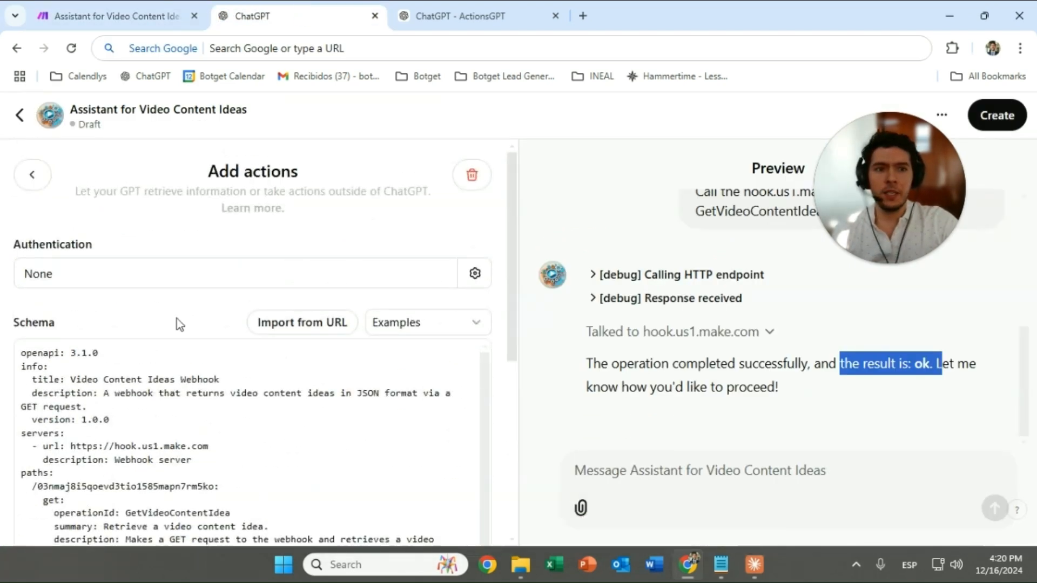
Publish the GPT with sharing limited to Only me
scroll(189, 324, down, 6)
click(997, 115)
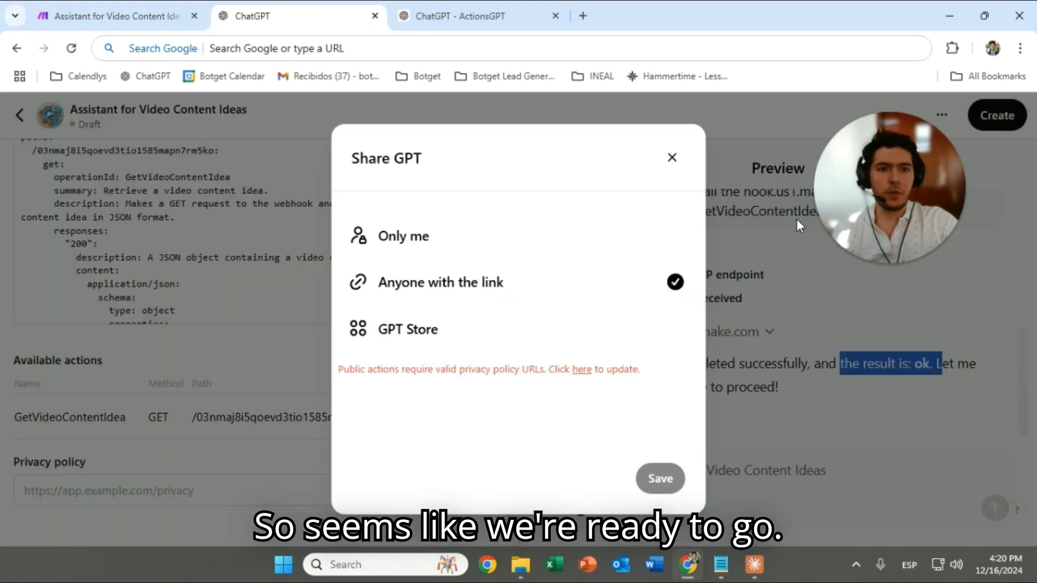
click(468, 241)
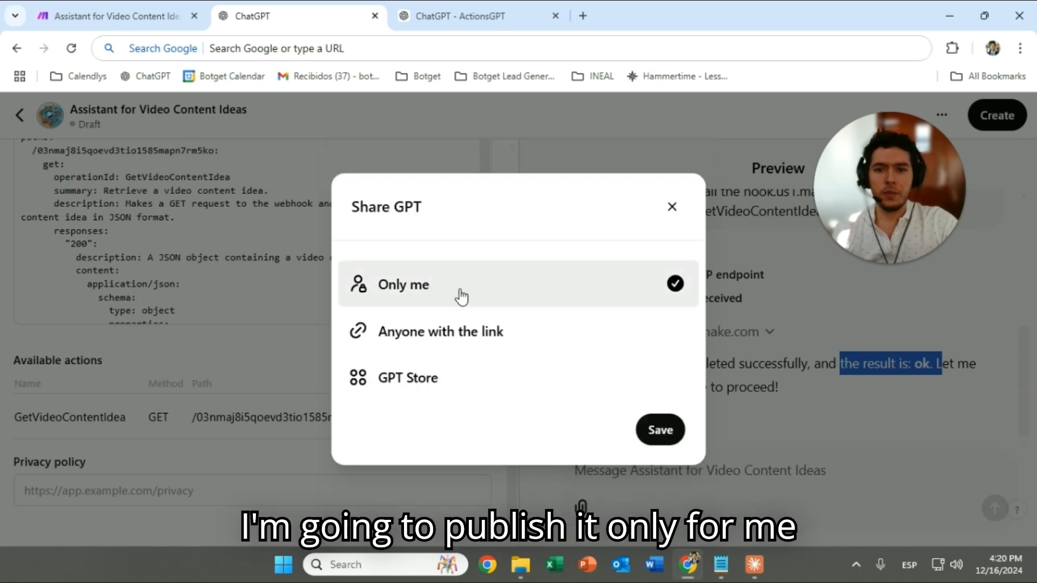
click(660, 430)
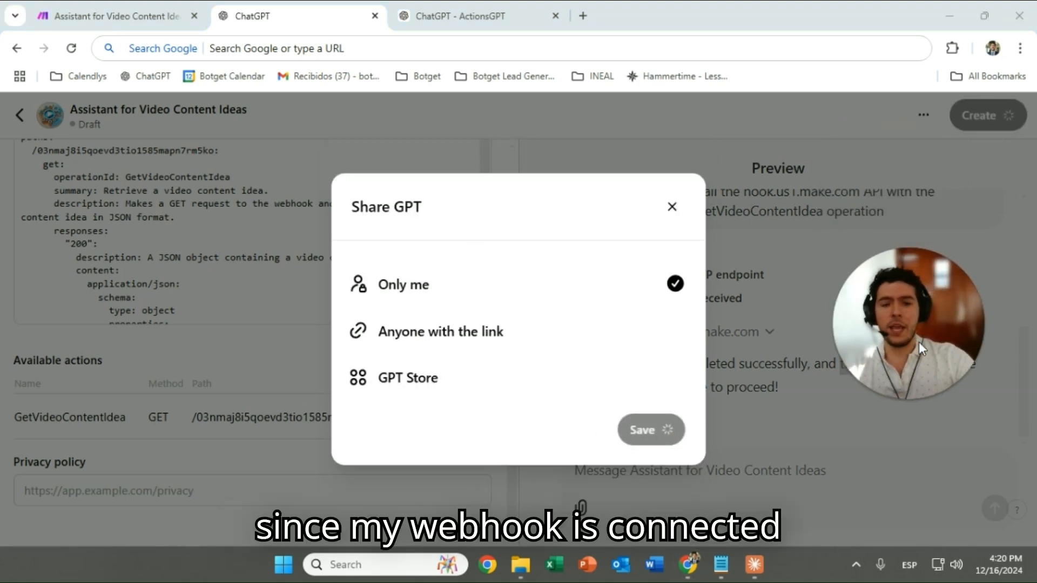
Open the published Assistant for Video Content Ideas page
click(102, 15)
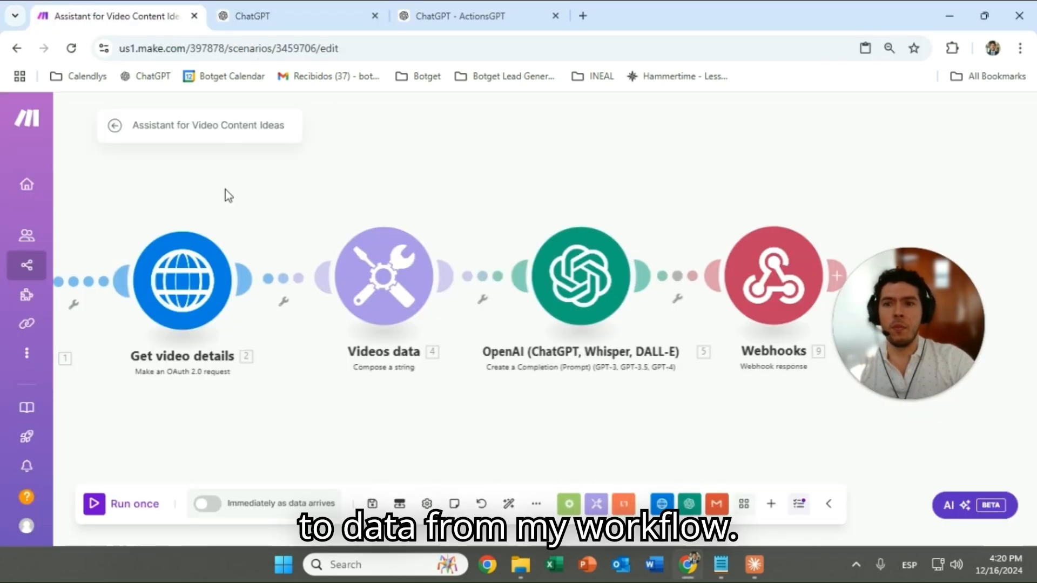
click(326, 28)
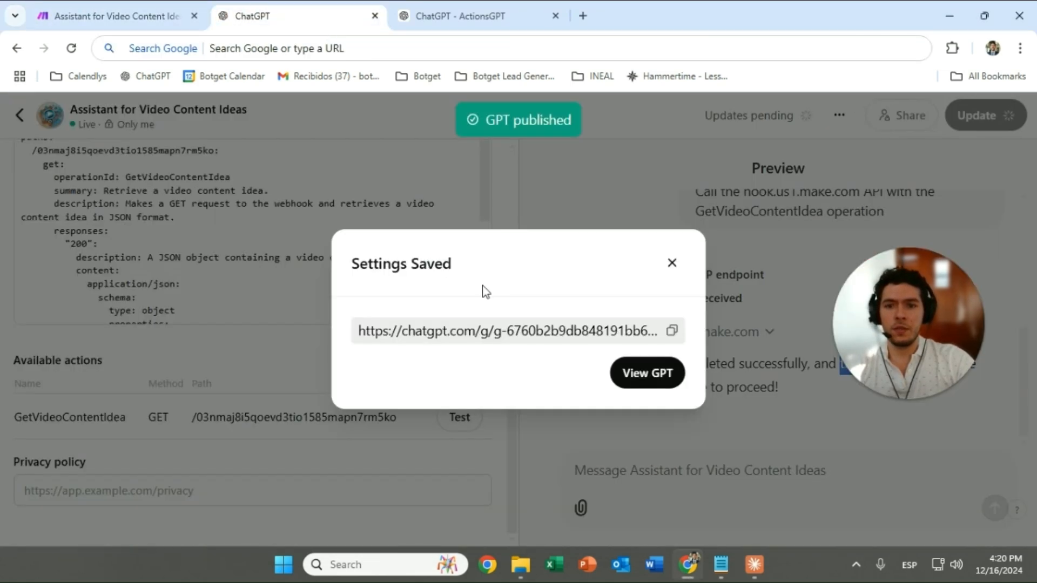
click(627, 380)
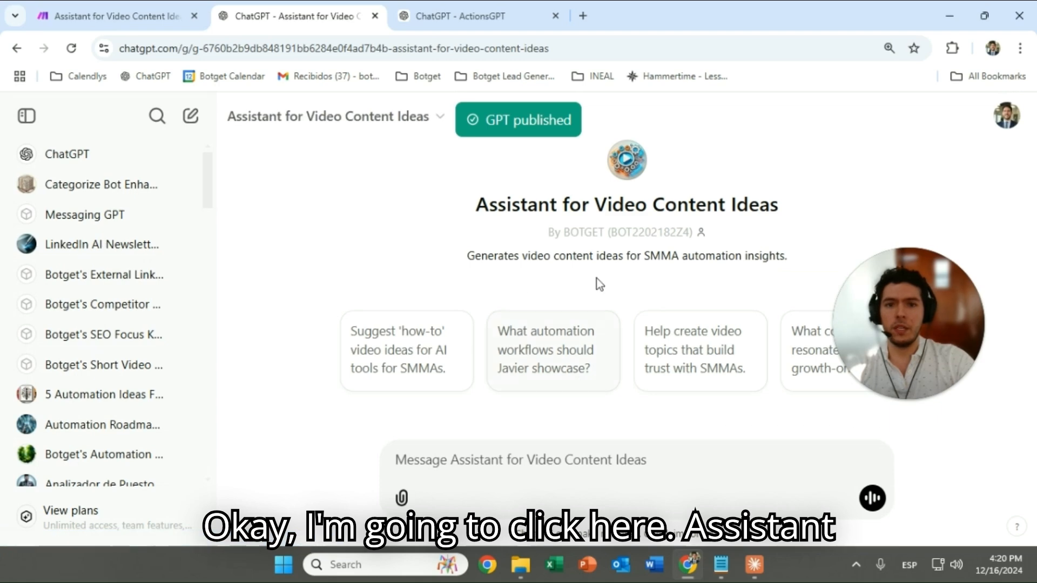
drag(891, 297, 140, 254)
click(154, 359)
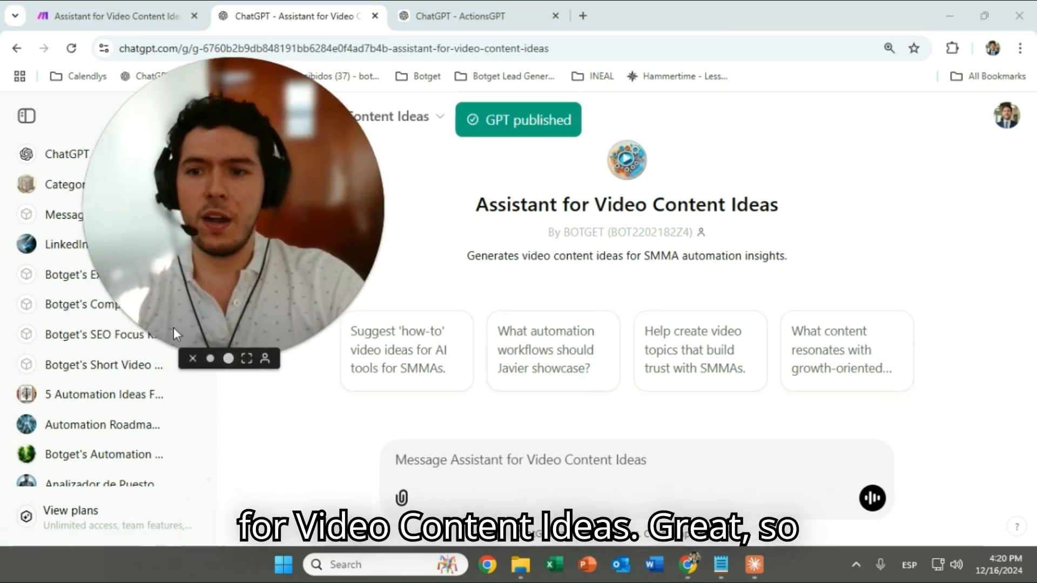
drag(228, 269, 164, 403)
click(507, 460)
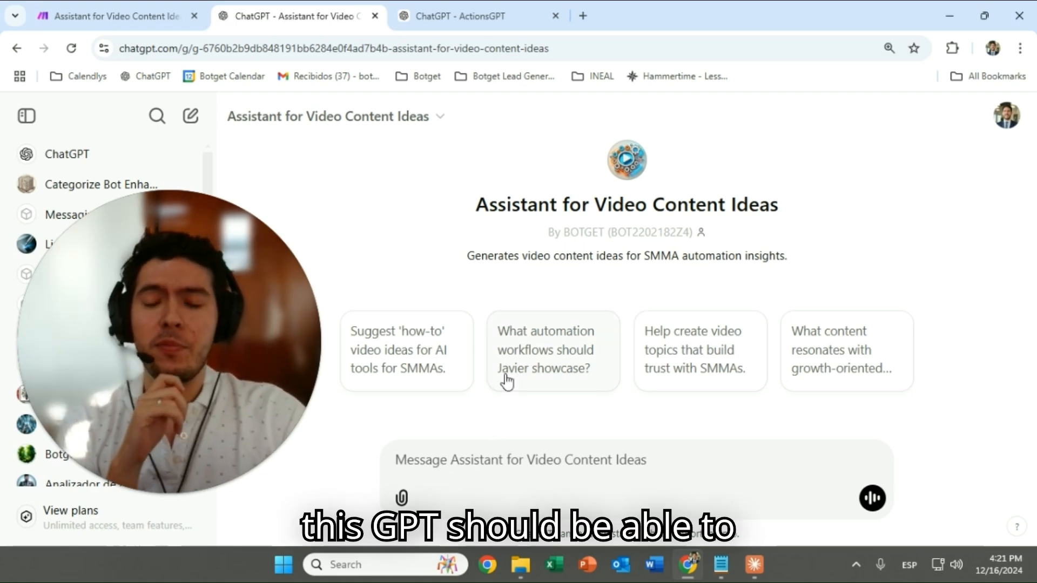
click(116, 15)
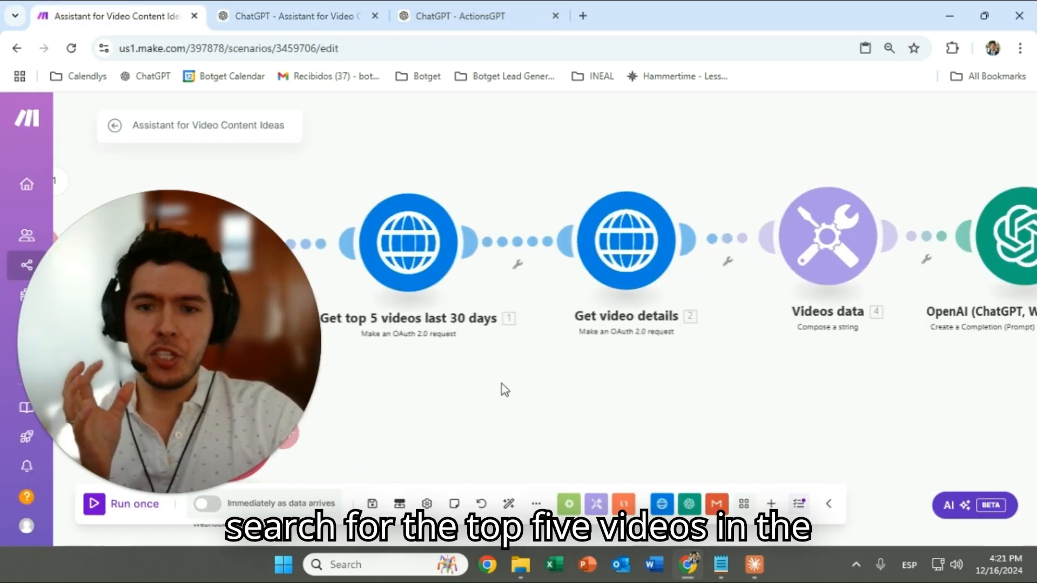
Pan across the scenario from the webhook module through Get video details to the end
drag(501, 384, 630, 411)
scroll(508, 405, down, 1)
right_click(373, 451)
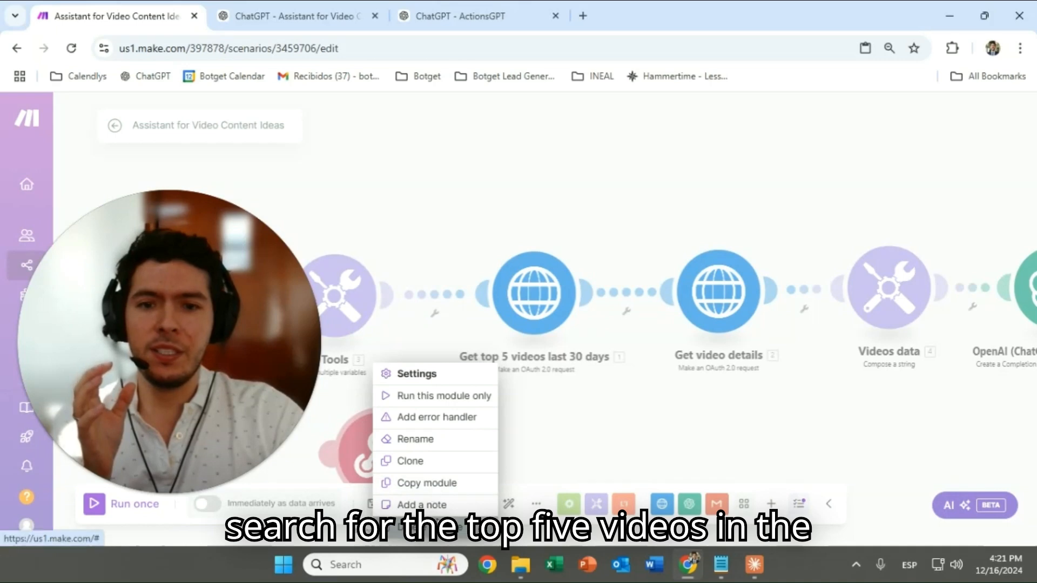
drag(714, 417, 549, 390)
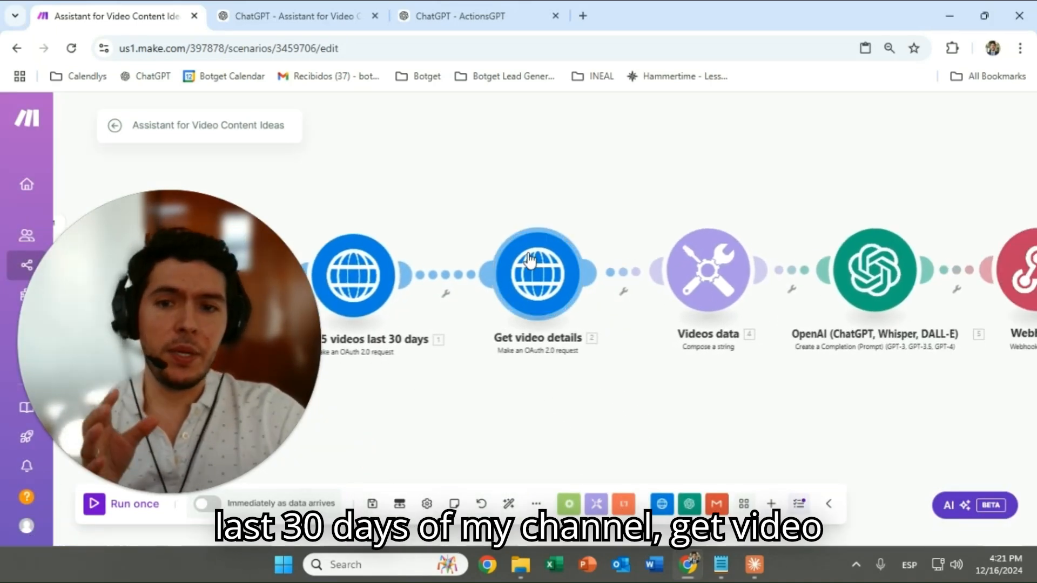
drag(756, 217, 565, 208)
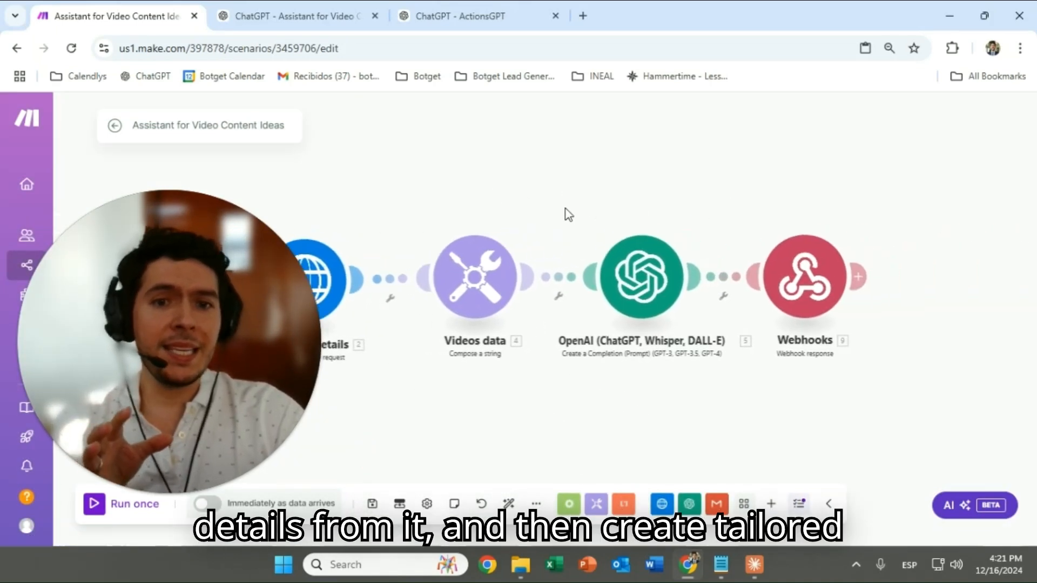
drag(97, 181, 463, 176)
drag(238, 278, 441, 281)
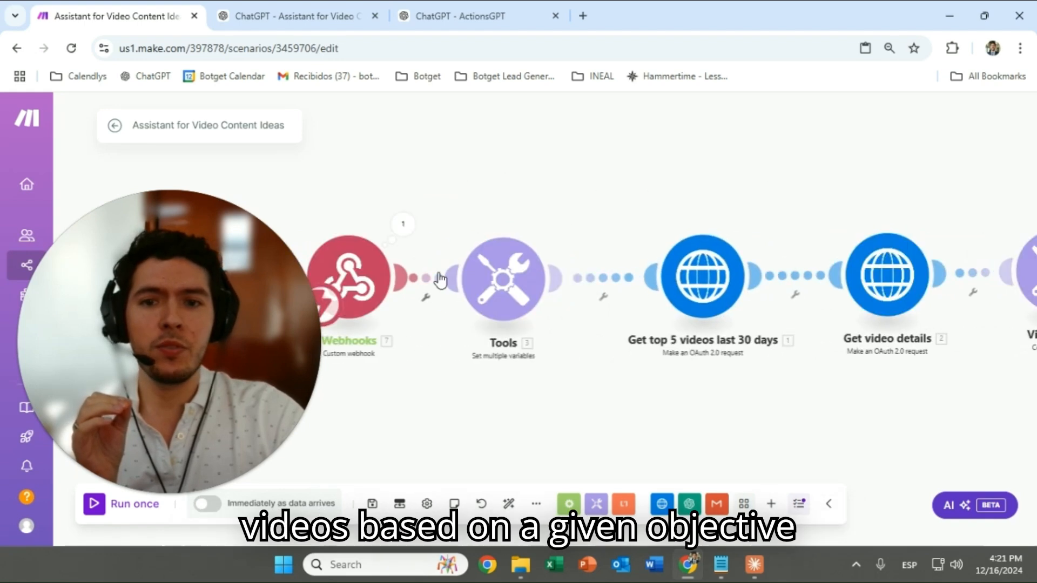
Confirm the Tools module's variables, including the ICP description, with OK
click(507, 277)
scroll(755, 410, down, 10)
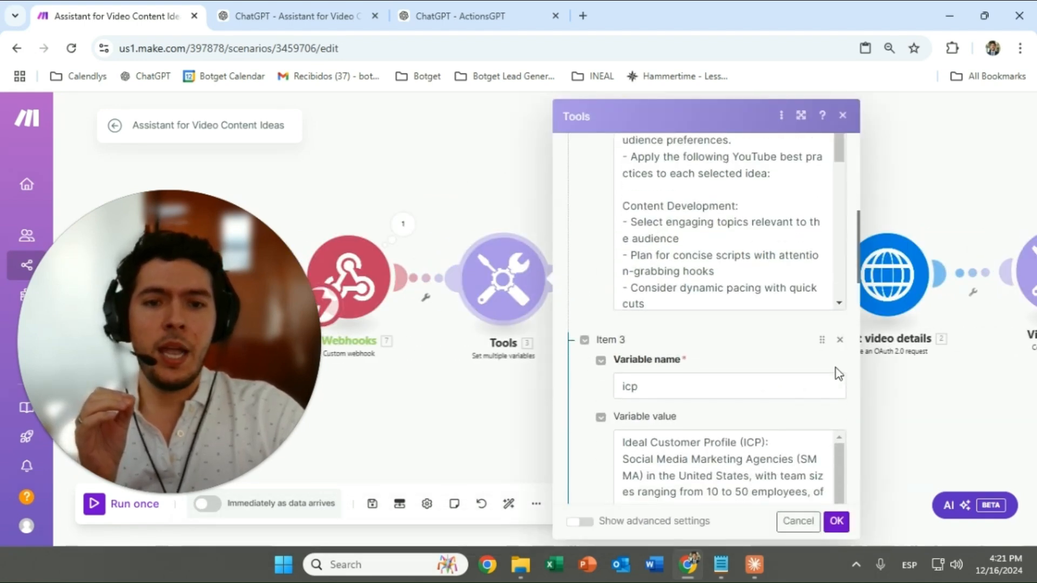
scroll(810, 378, down, 10)
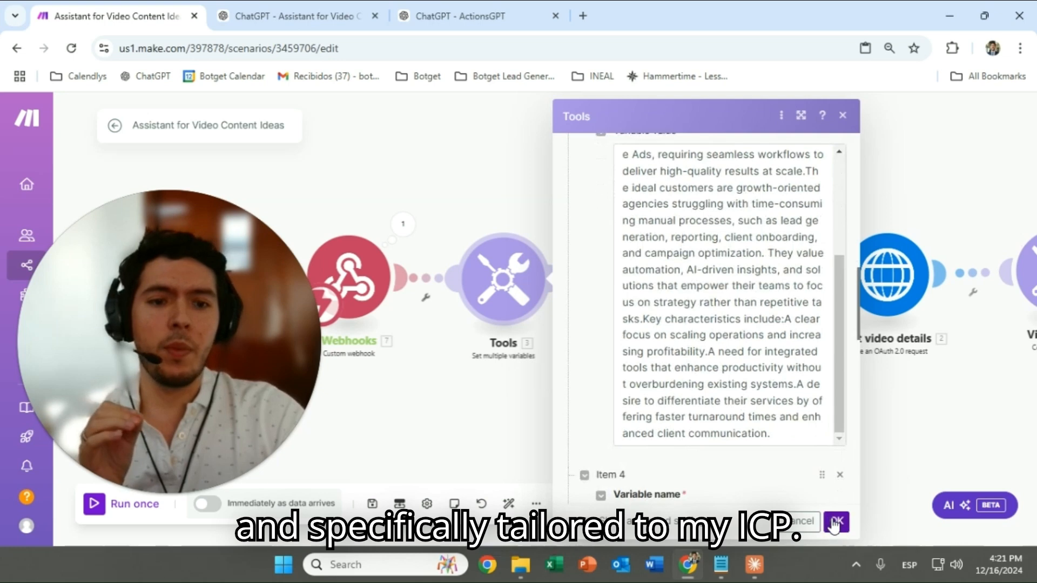
click(836, 522)
click(313, 5)
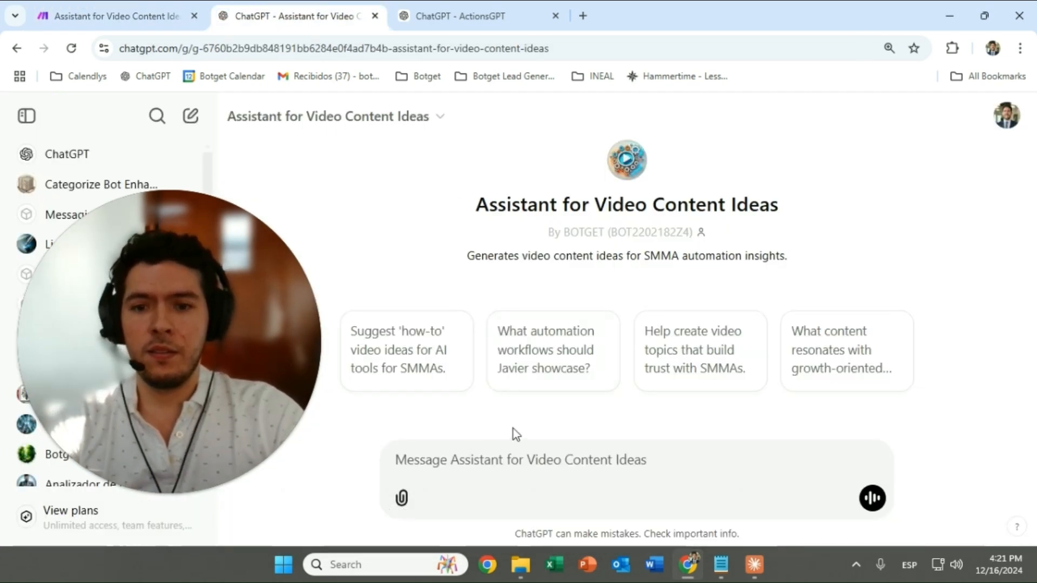
Ask the assistant to 'get video ideas'
text(u)
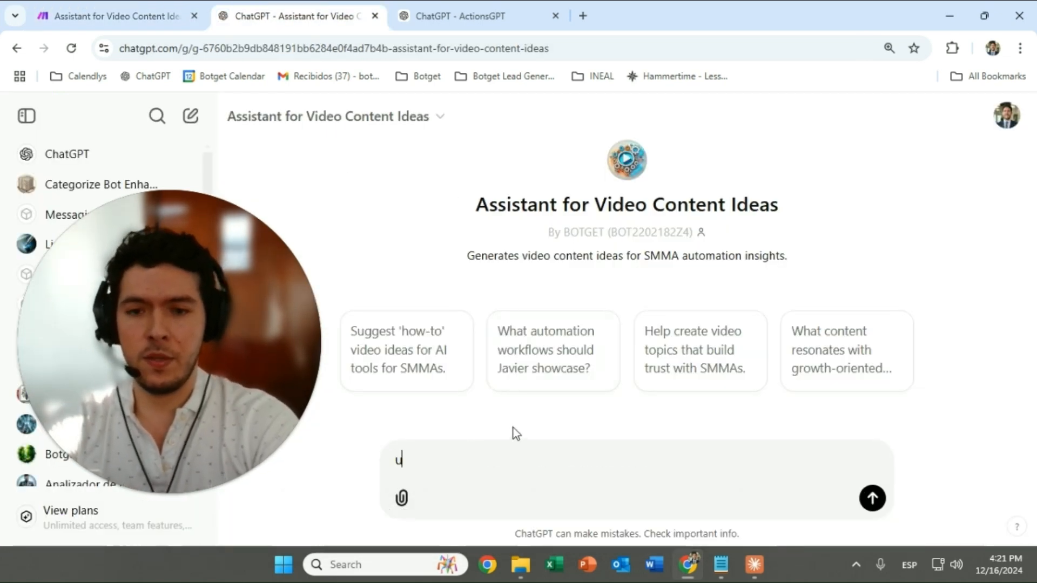
text(se)
key(BackSpace)
key(BackSpace)
key(BackSpace)
text(use y)
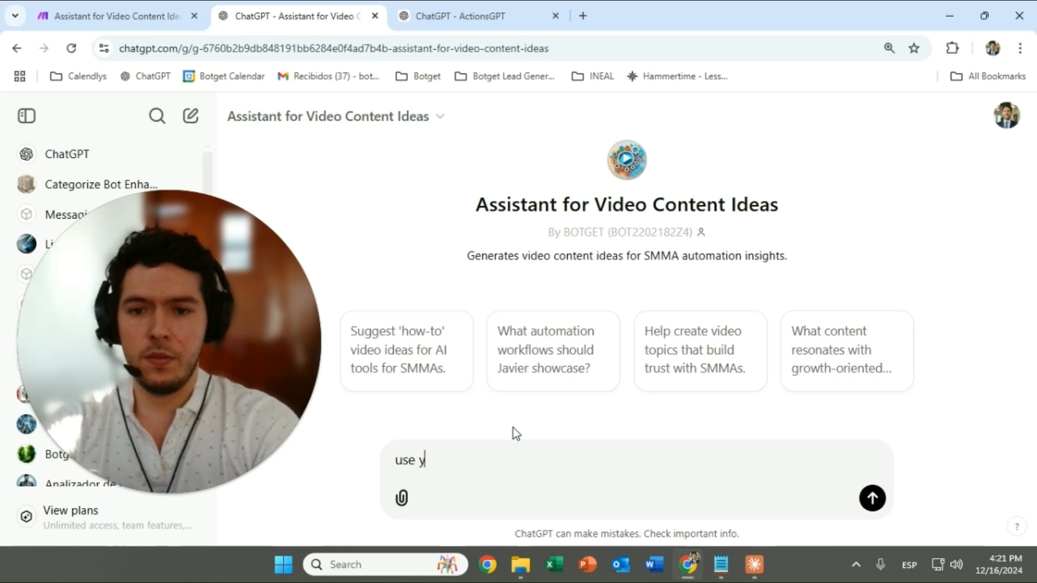
text(out get v)
text(o idea)
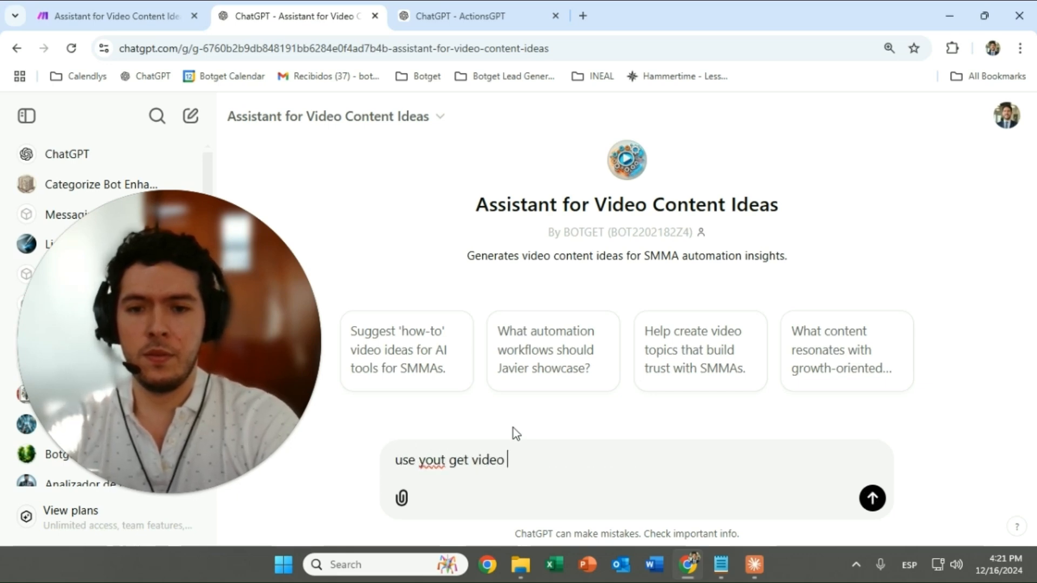
key(BackSpace)
key(BackSpace)
key(BackSpace)
key(BackSpace)
key(BackSpace)
key(BackSpace)
key(BackSpace)
key(BackSpace)
key(BackSpace)
key(BackSpace)
key(BackSpace)
key(BackSpace)
key(BackSpace)
key(BackSpace)
key(BackSpace)
key(BackSpace)
key(BackSpace)
key(BackSpace)
key(BackSpace)
key(BackSpace)
text(g)
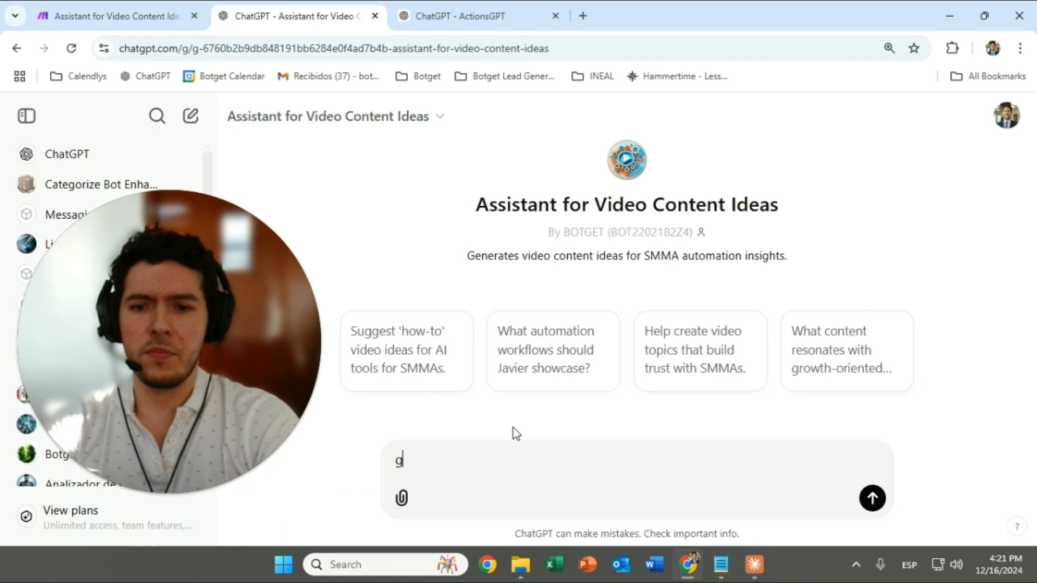
text(et video ideas)
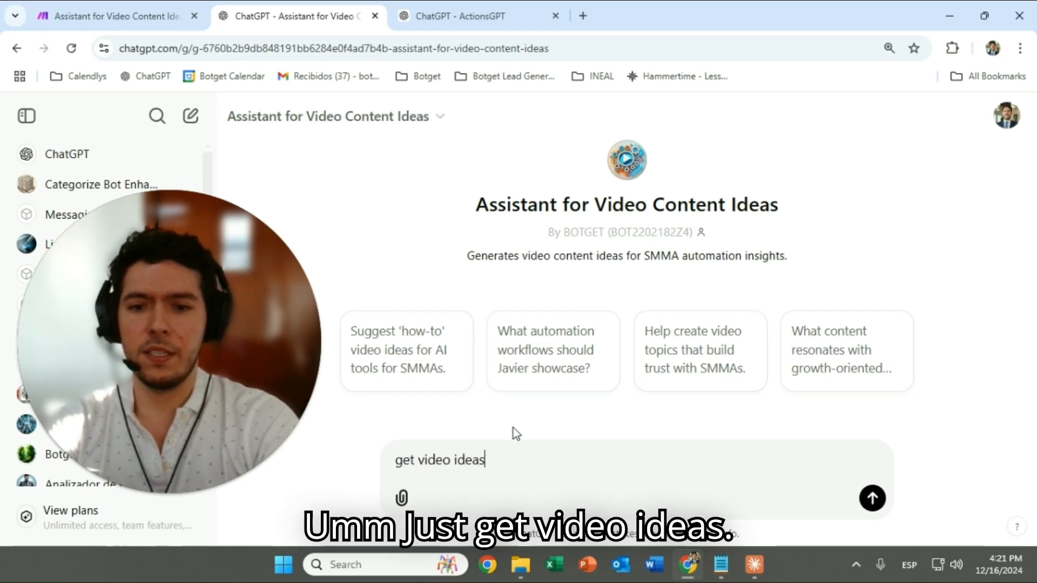
key(Return)
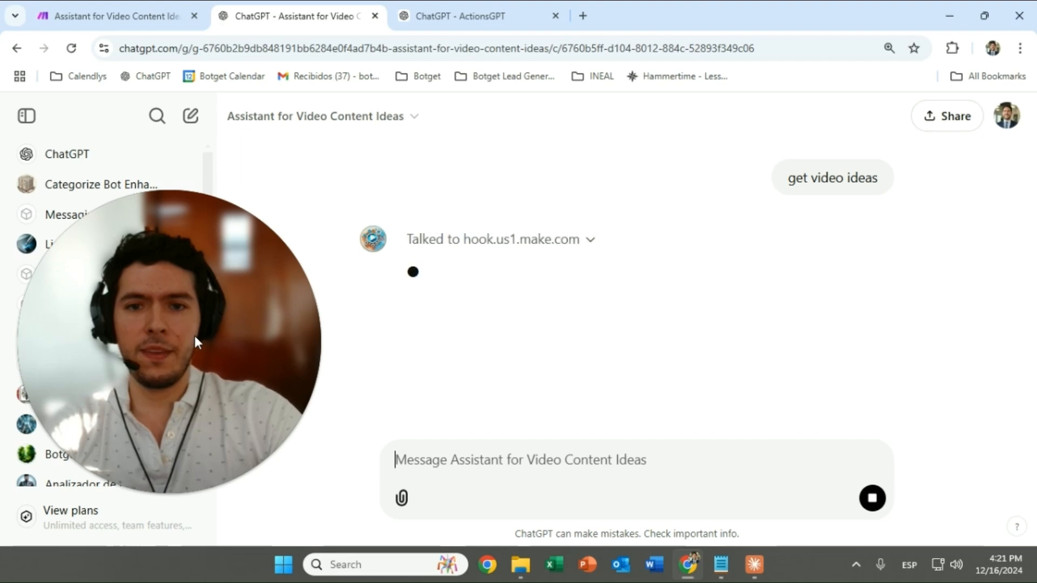
Check the Make scenario's Webhooks and Tools modules after the request runs
click(177, 6)
scroll(613, 169, down, 2)
scroll(613, 169, down, 4)
drag(608, 178, 507, 210)
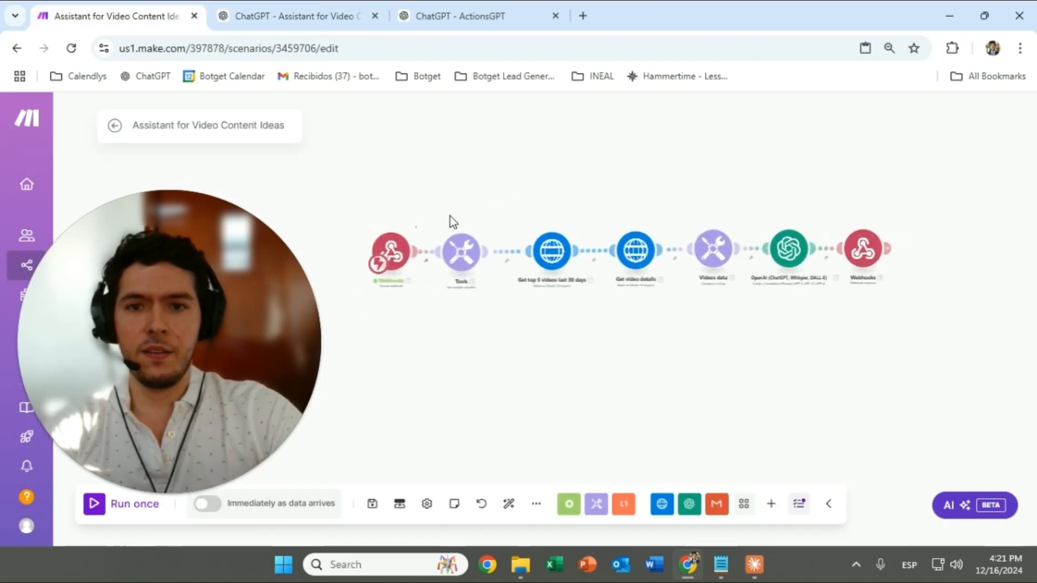
scroll(450, 216, up, 5)
drag(403, 220, 510, 213)
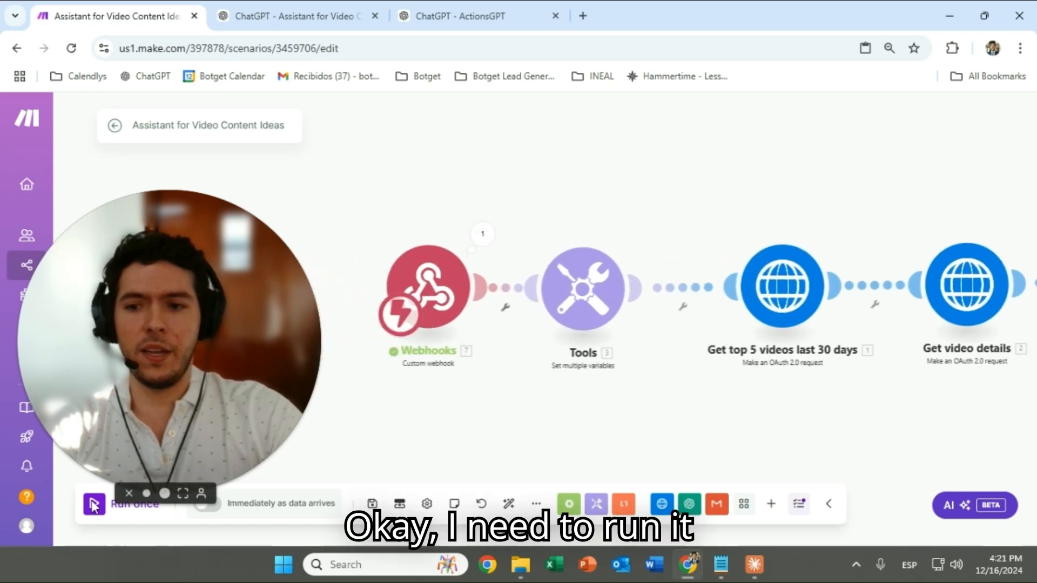
drag(438, 412, 383, 414)
click(286, 16)
Start a new chat with the Assistant for Video Content Ideas
scroll(454, 216, up, 5)
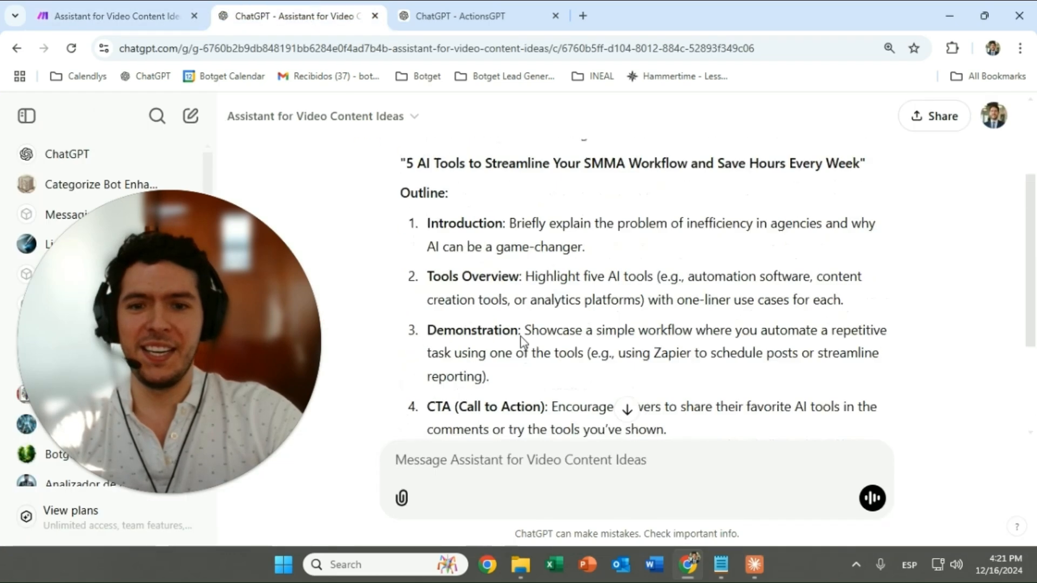
click(366, 119)
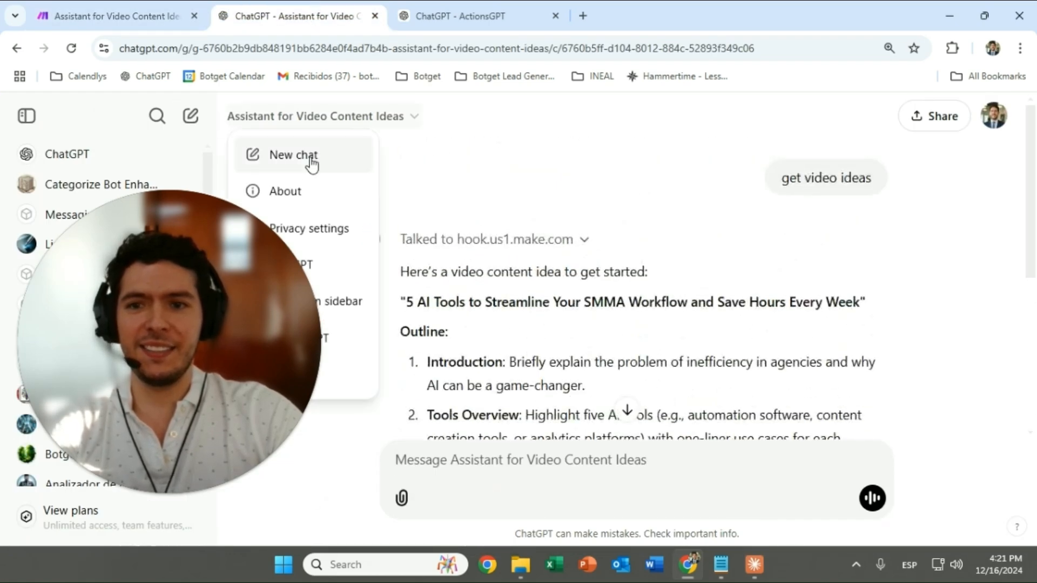
click(313, 161)
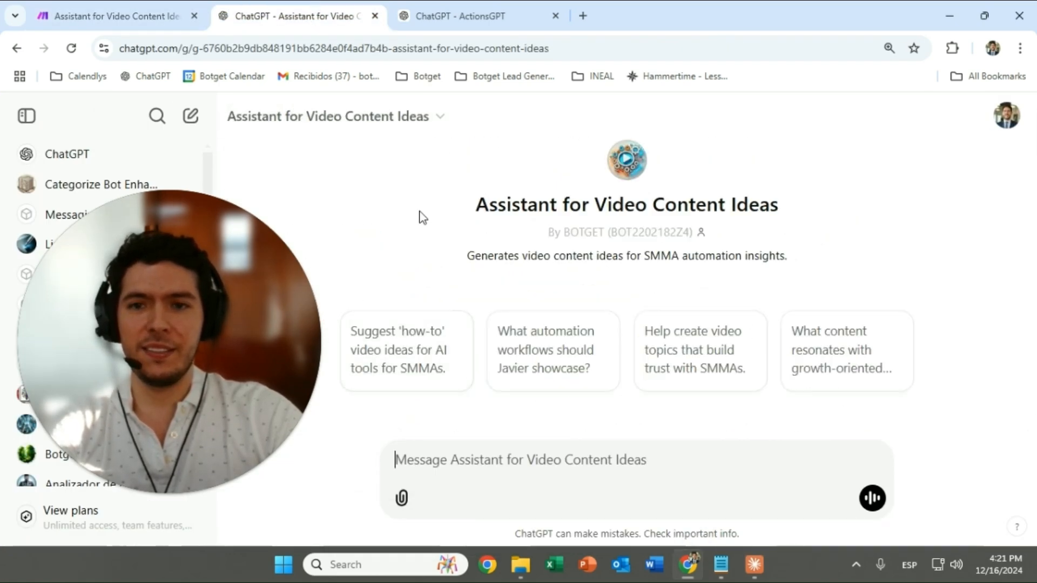
drag(199, 331, 208, 310)
click(157, 16)
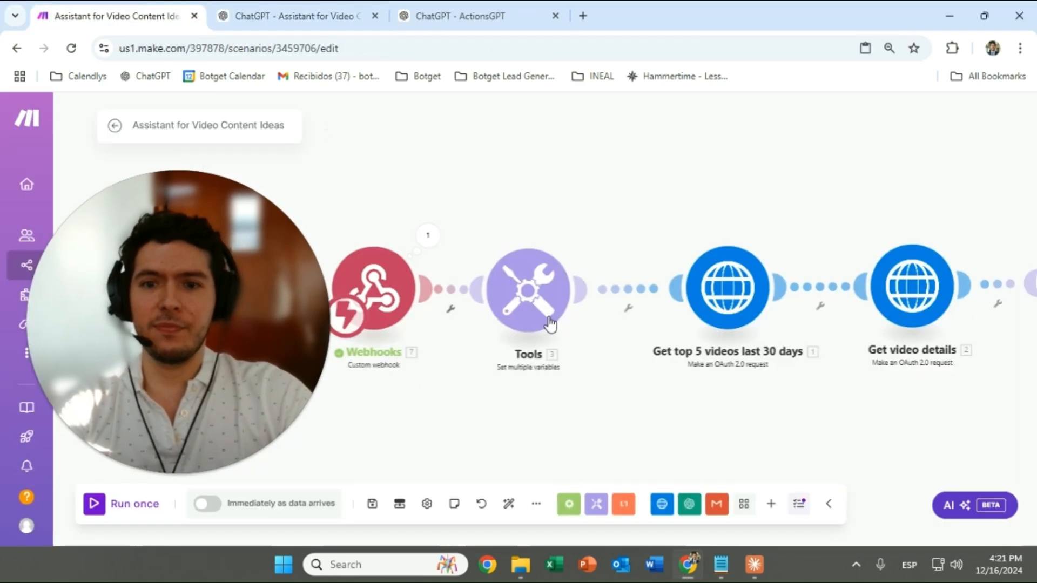
Run the scenario once with Wait for new data so it catches the next webhook call
scroll(571, 201, down, 3)
click(94, 508)
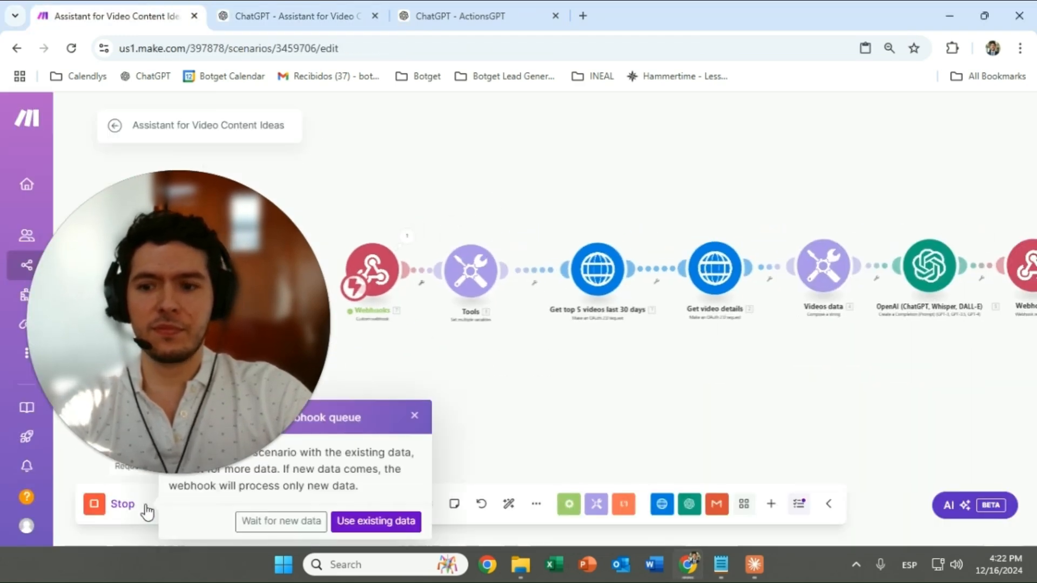
click(296, 531)
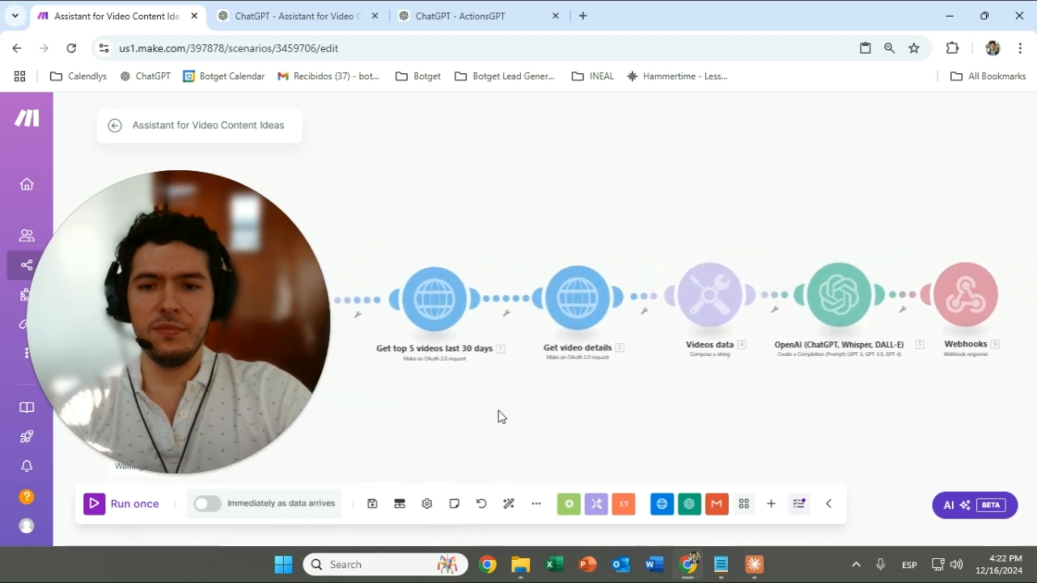
scroll(498, 411, down, 5)
drag(498, 411, 552, 370)
scroll(550, 369, up, 5)
click(292, 16)
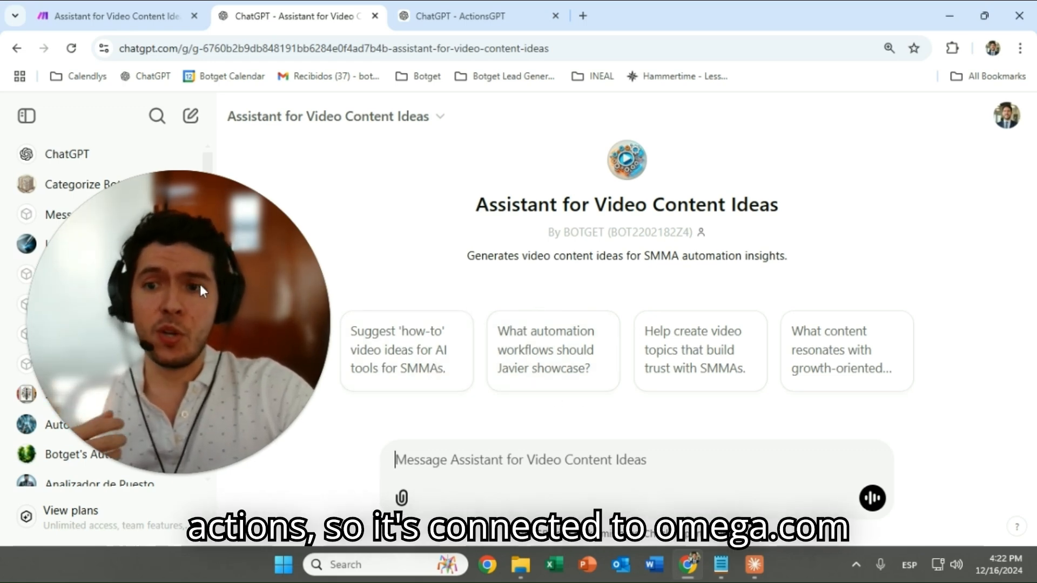
Pan through the scenario from OpenAI to the final Webhooks response, showing all modules
click(138, 11)
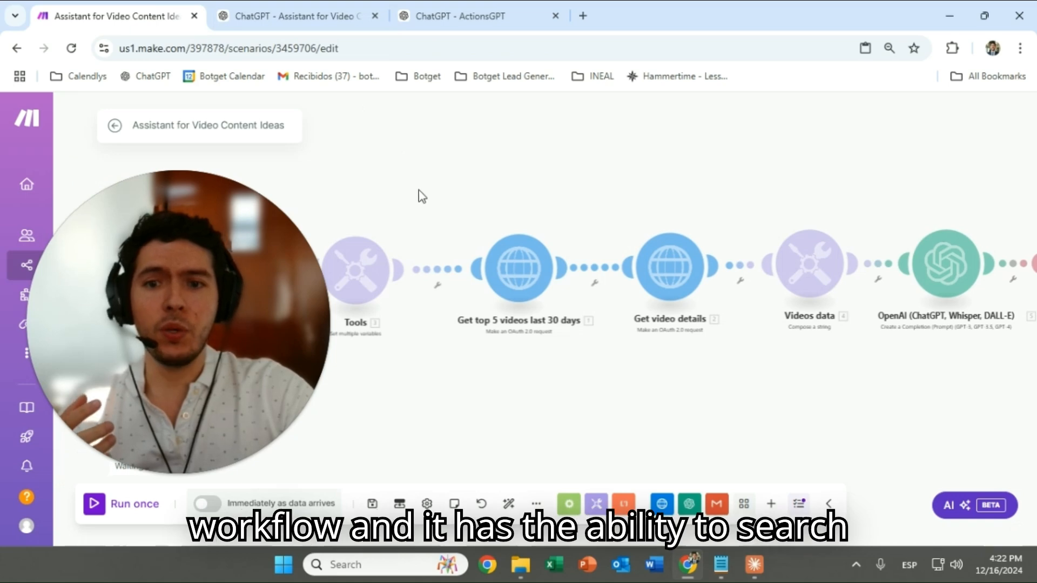
scroll(516, 221, up, 3)
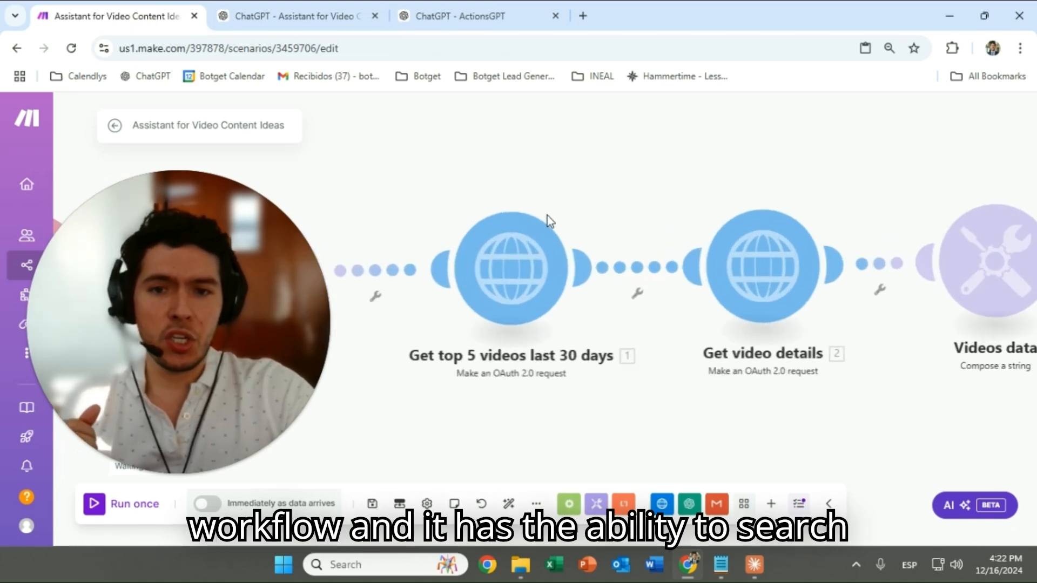
scroll(611, 190, right, 2)
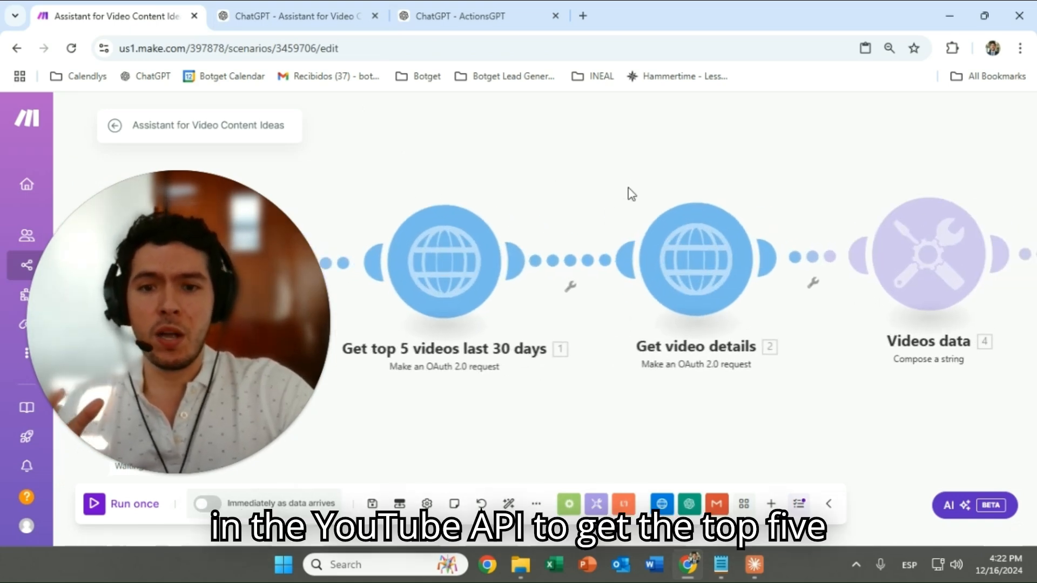
drag(649, 182, 414, 204)
drag(648, 217, 519, 220)
scroll(757, 222, down, 1)
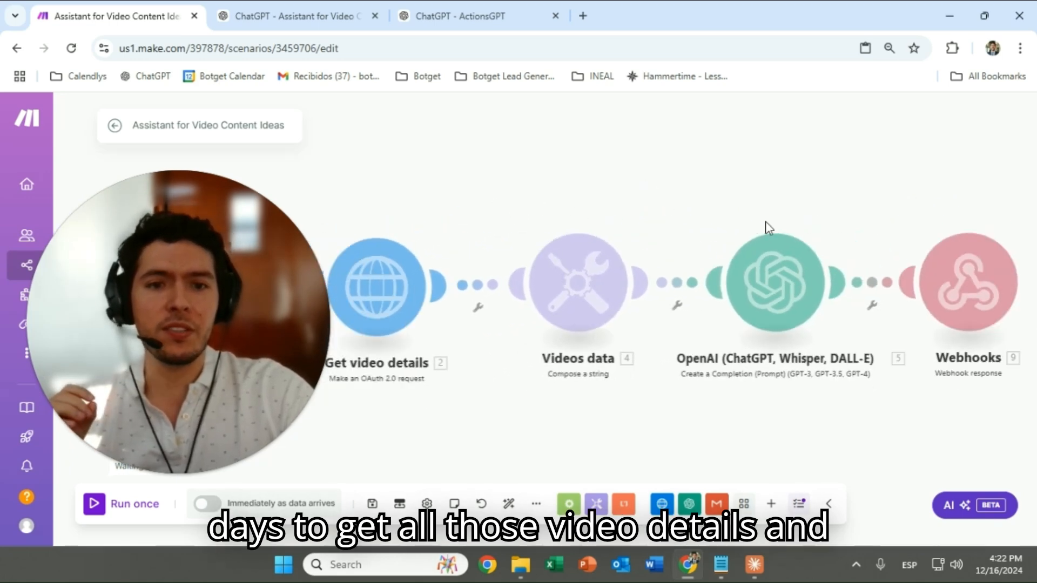
drag(767, 222, 515, 215)
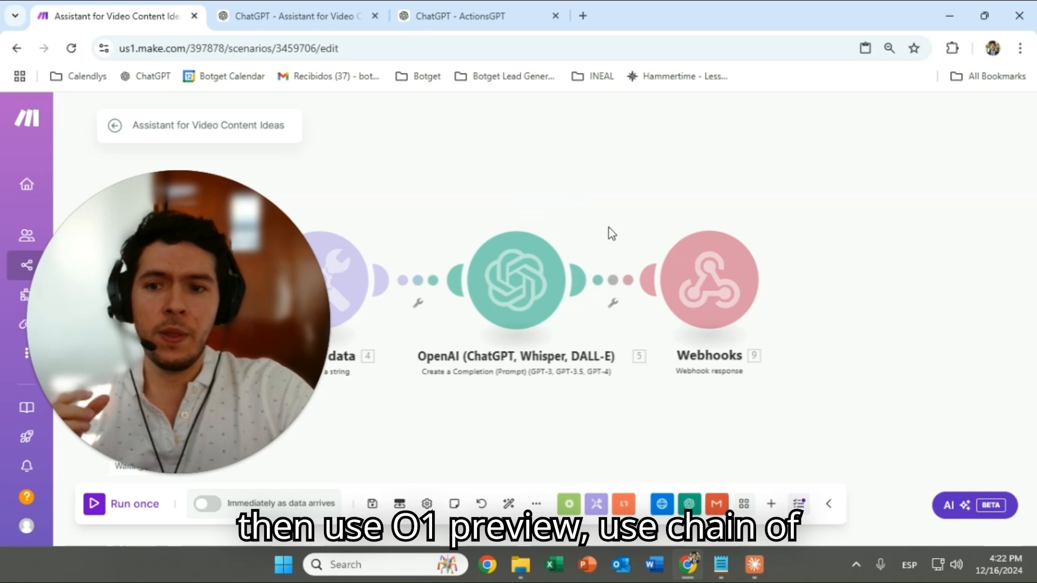
scroll(478, 232, down, 2)
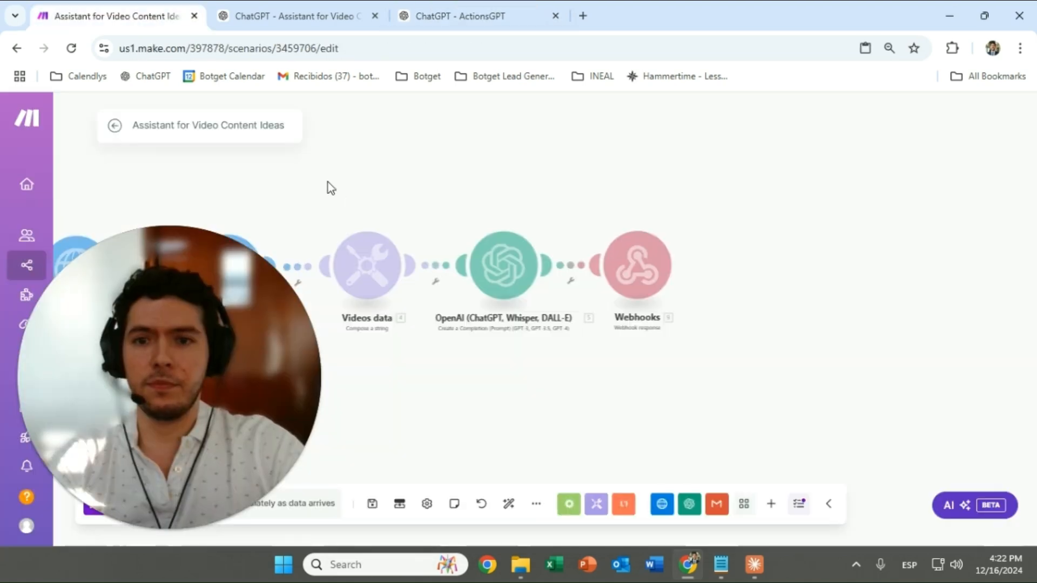
drag(328, 182, 672, 220)
scroll(672, 220, down, 3)
drag(524, 223, 520, 217)
click(311, 18)
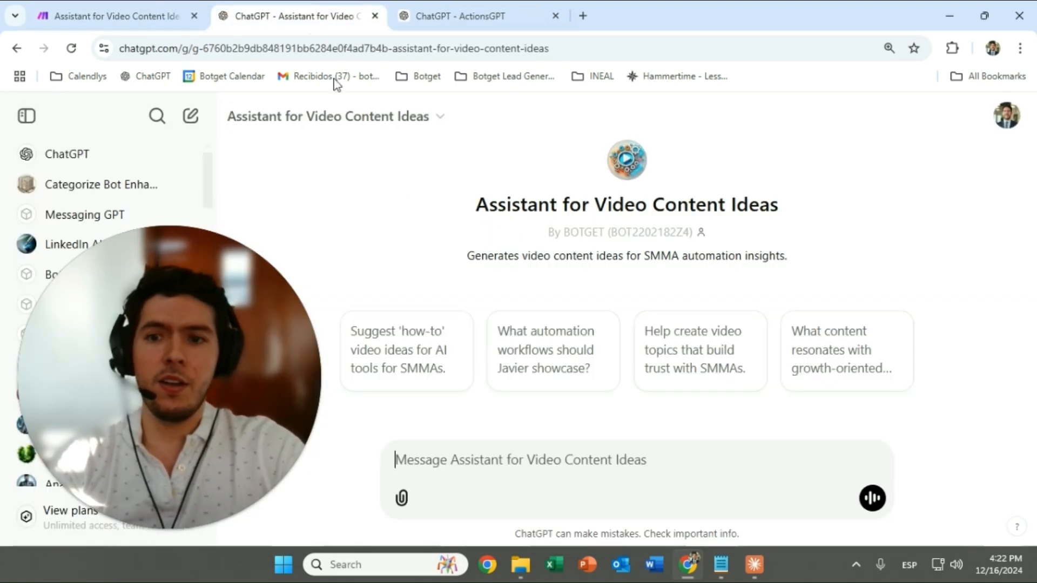